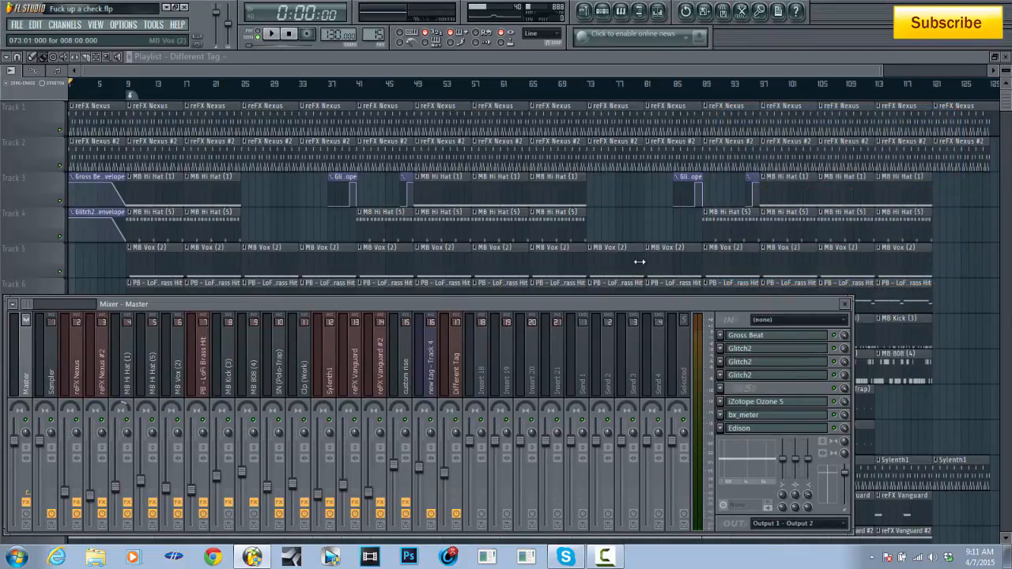
Step: Hide the mixer and play the song from the start while looking over the playlist tracks
key("F9")
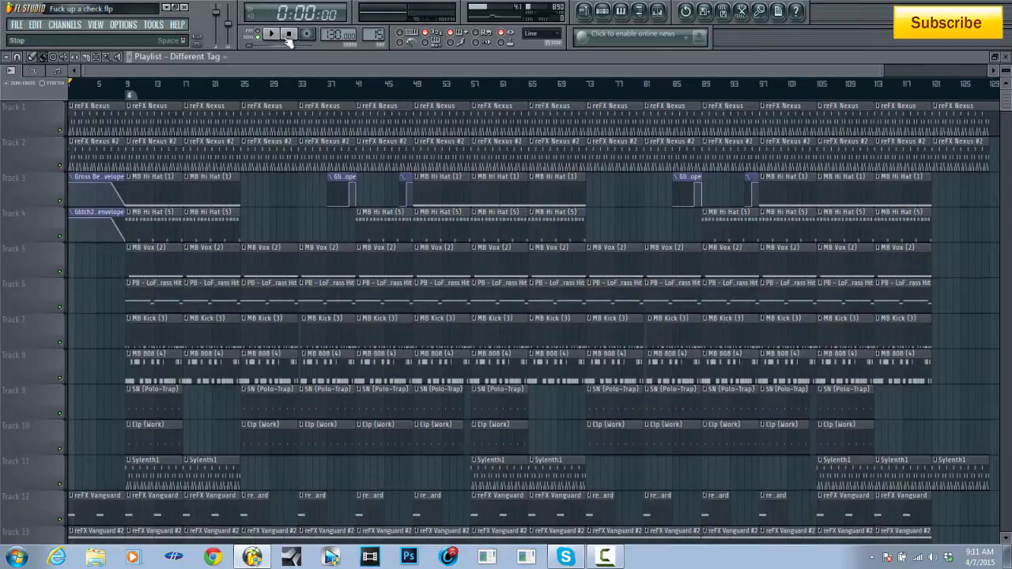
left_click(271, 33)
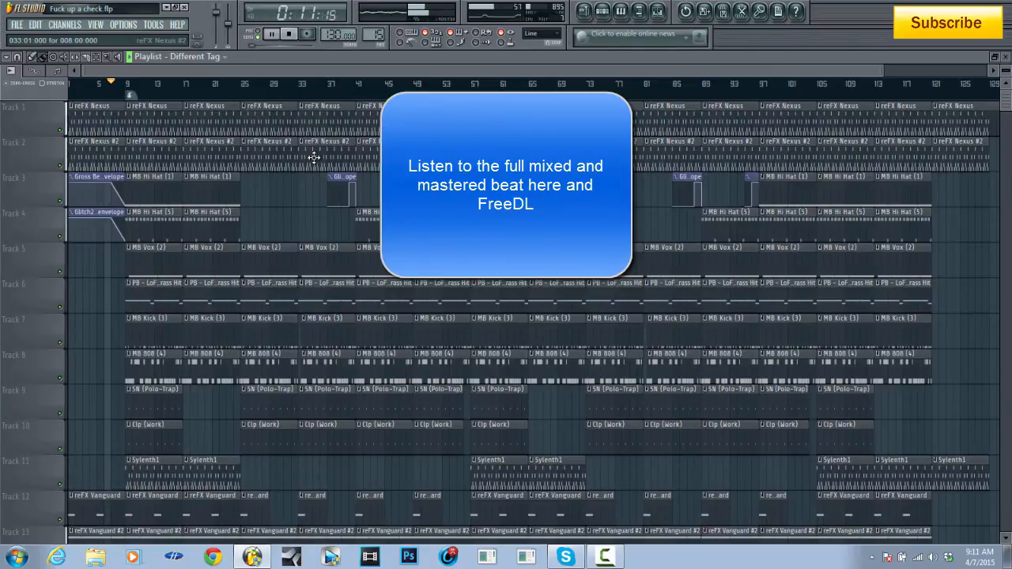
scroll(314, 158, "down", 3)
scroll(307, 210, "down", 1)
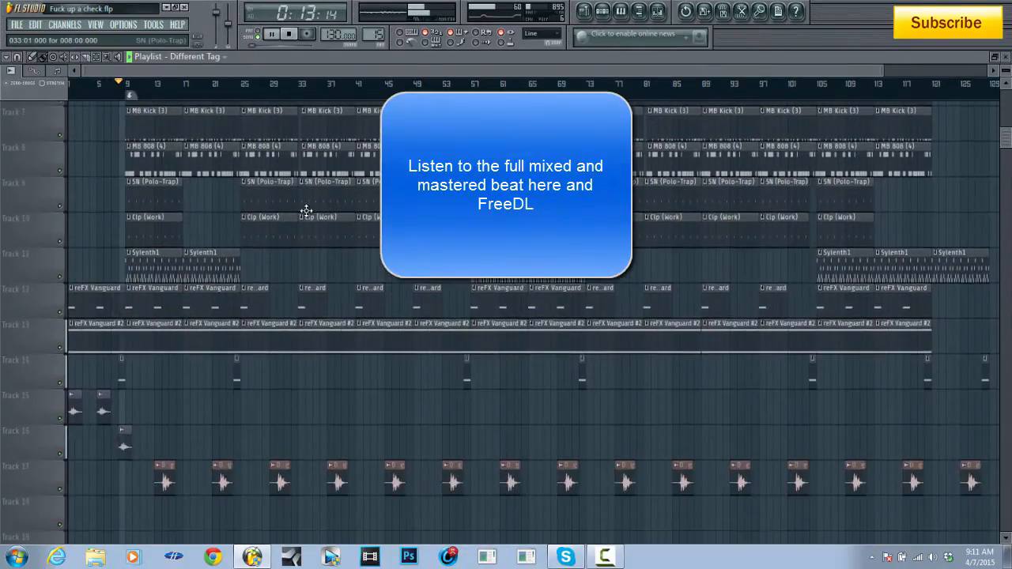
scroll(312, 212, "up", 4)
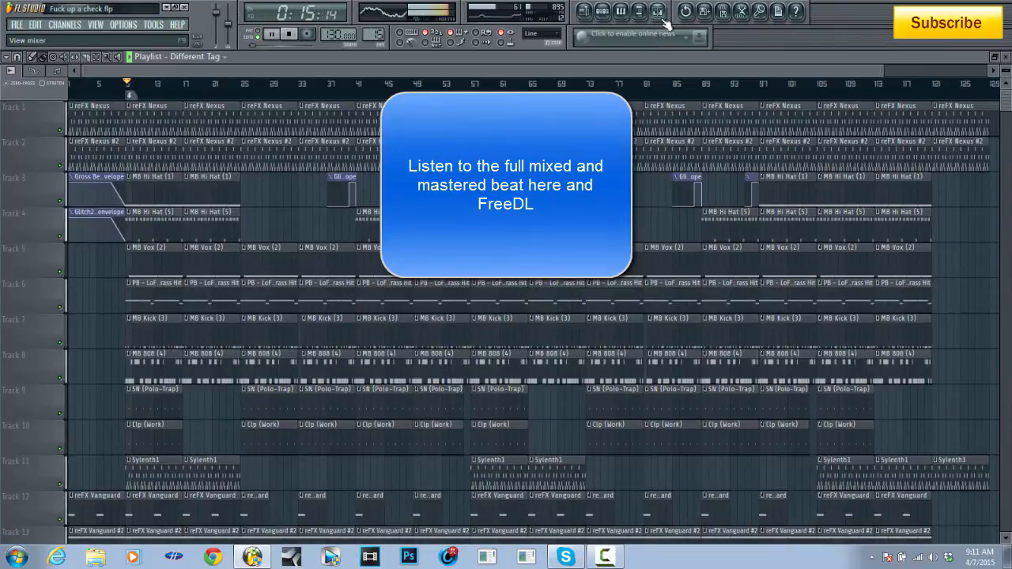
Step: Check the playing song's levels in the bx_meter effect on the mixer's Master track, then return to the playlist
left_click(655, 12)
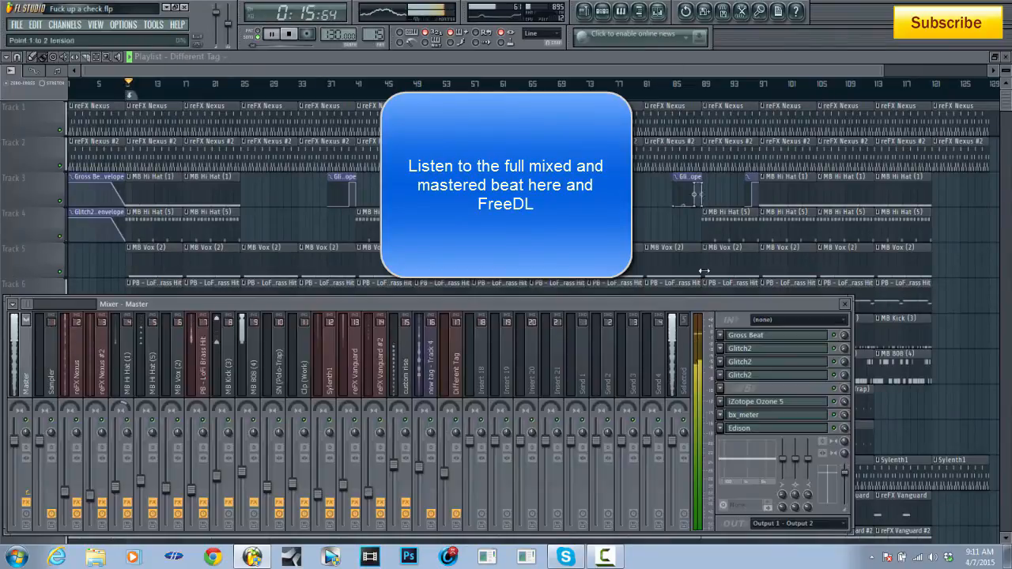
left_click(737, 417)
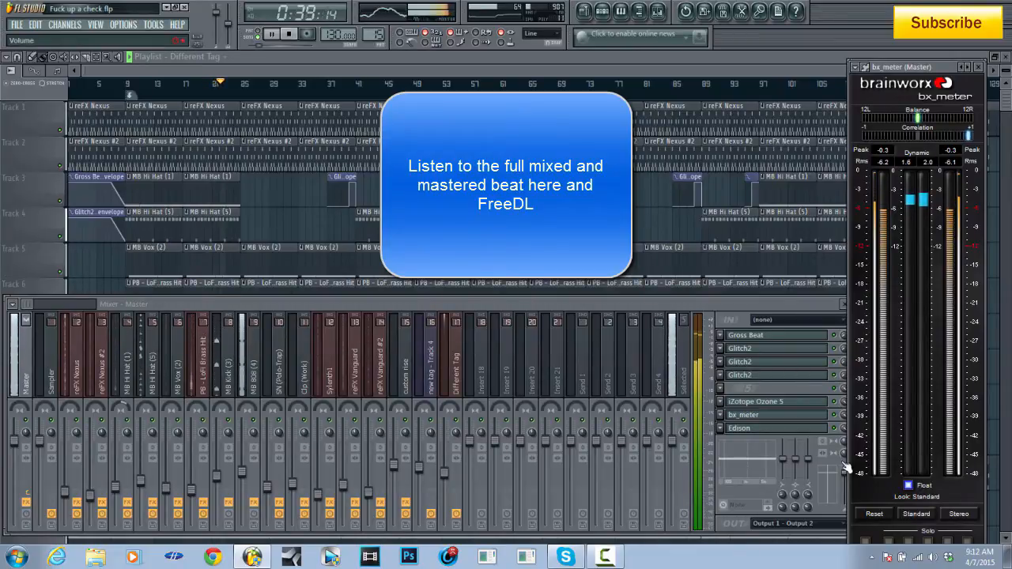
left_click(493, 73)
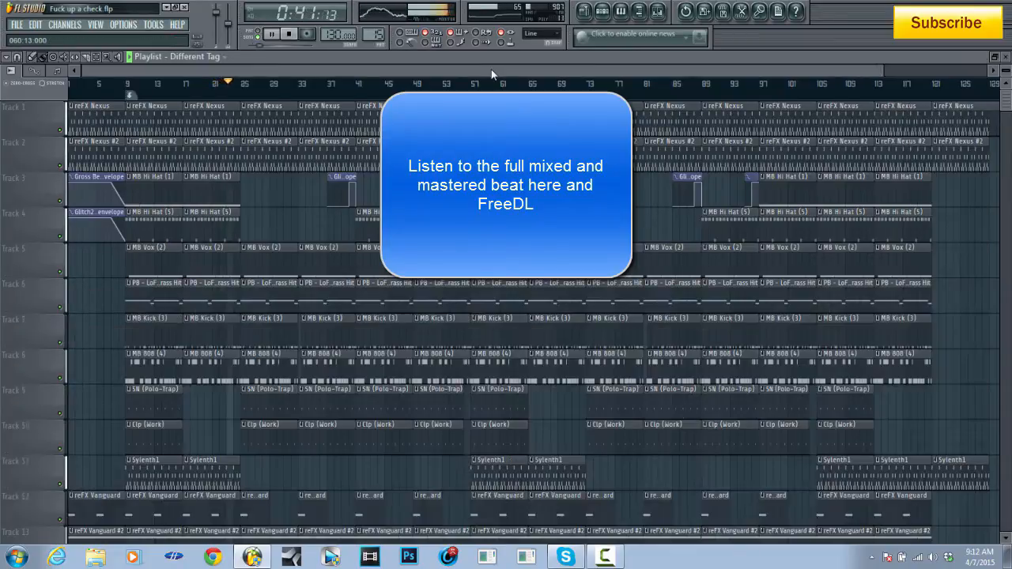
Step: Audition the song further, skipping playback to about bar 47 and about bar 53, and stop it
scroll(352, 393, "down", 2)
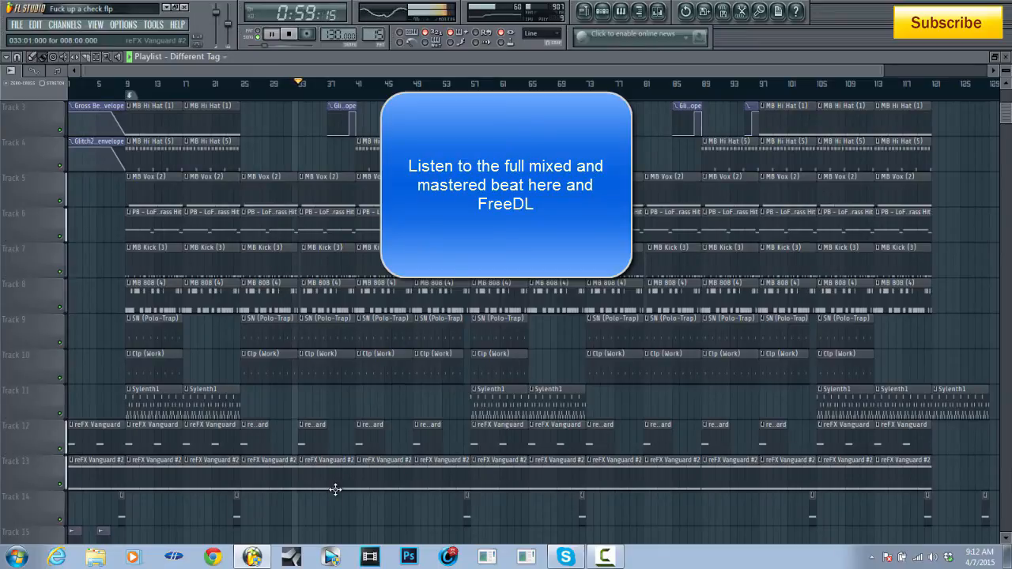
scroll(335, 489, "up", 2)
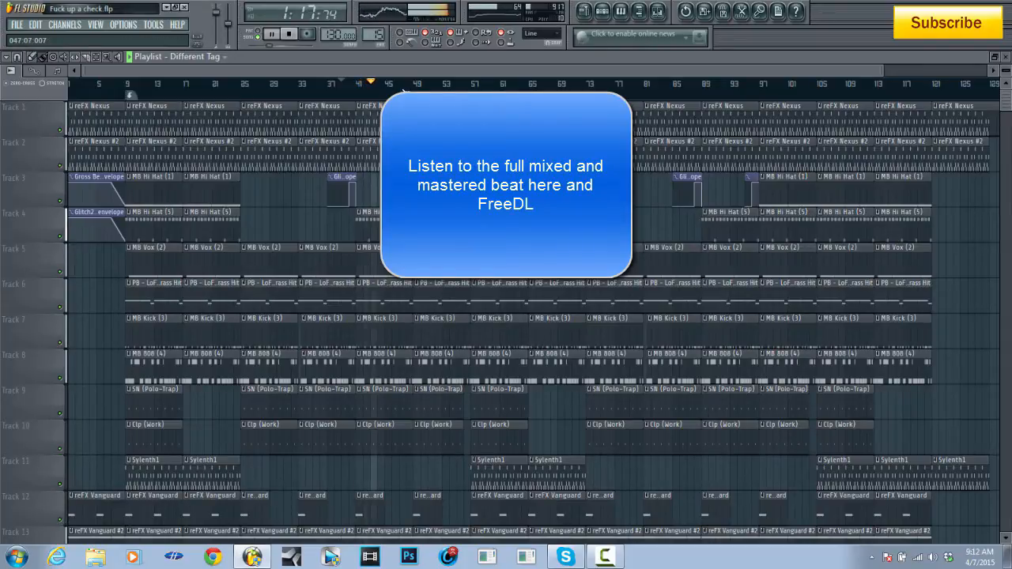
left_click(399, 83)
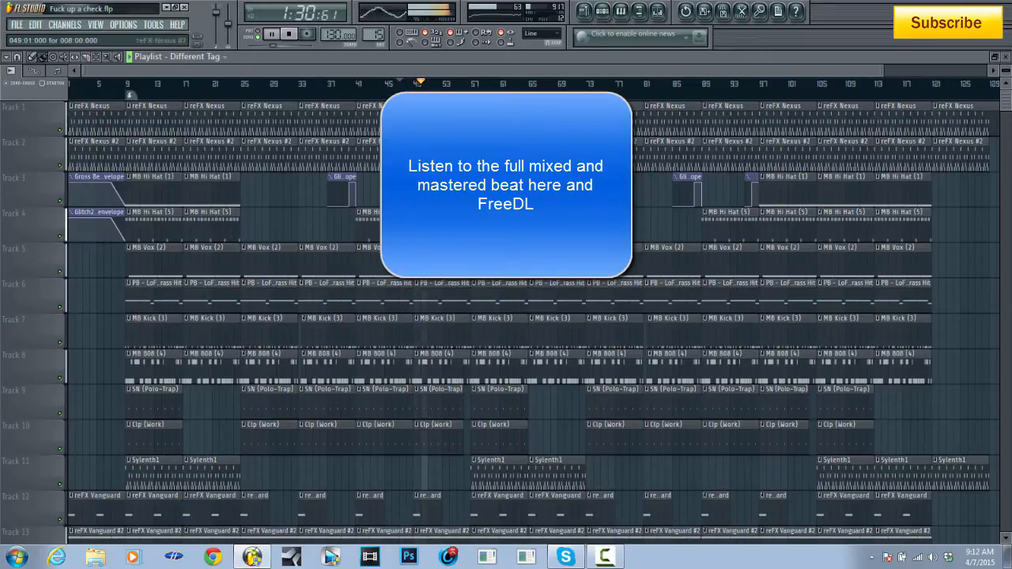
left_click(450, 82)
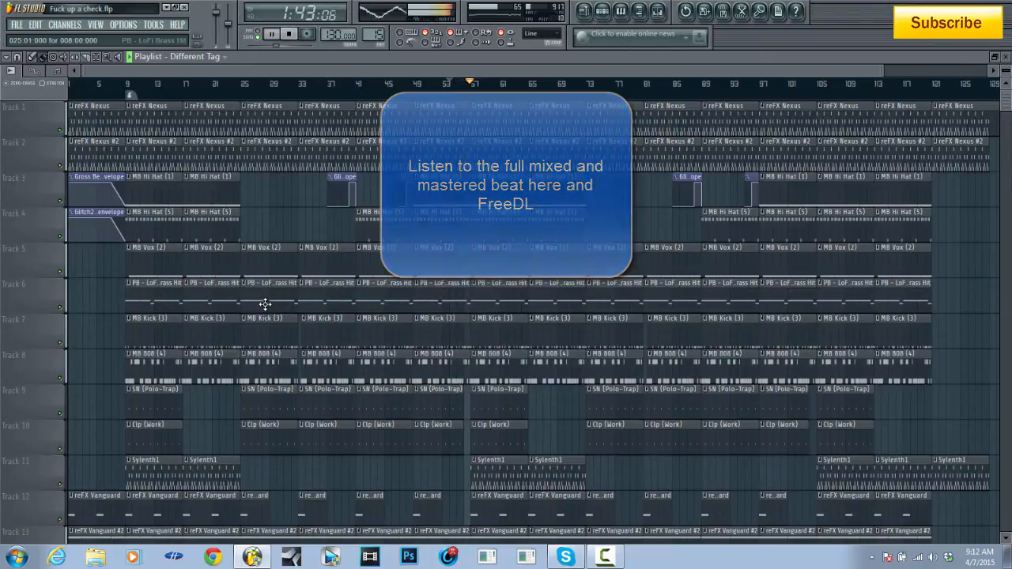
left_click(290, 34)
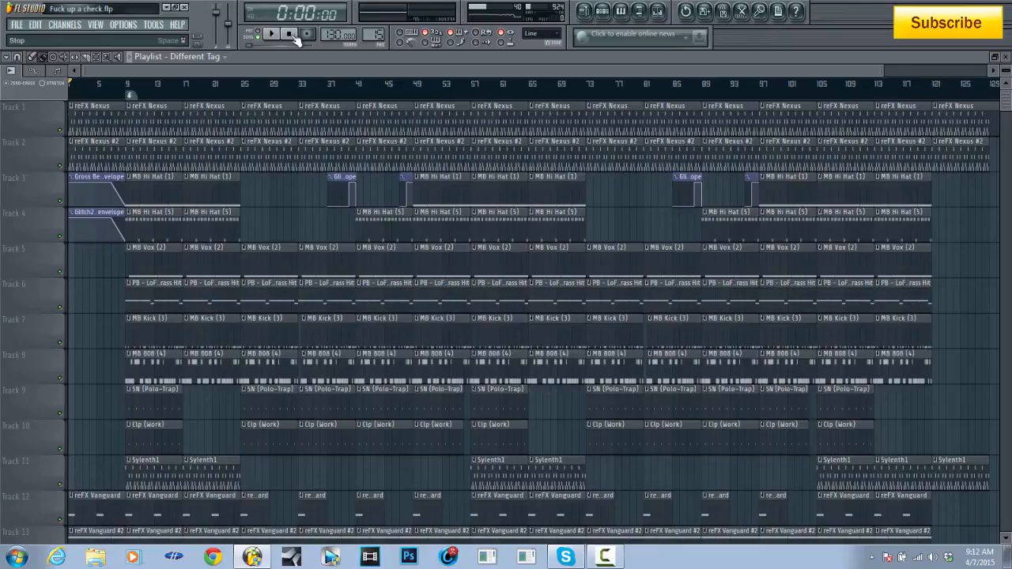
Step: Examine the whole arrangement in the playlist, from the reFX Nexus tracks down to the audio clips on Track 17
scroll(283, 97, "down", 2)
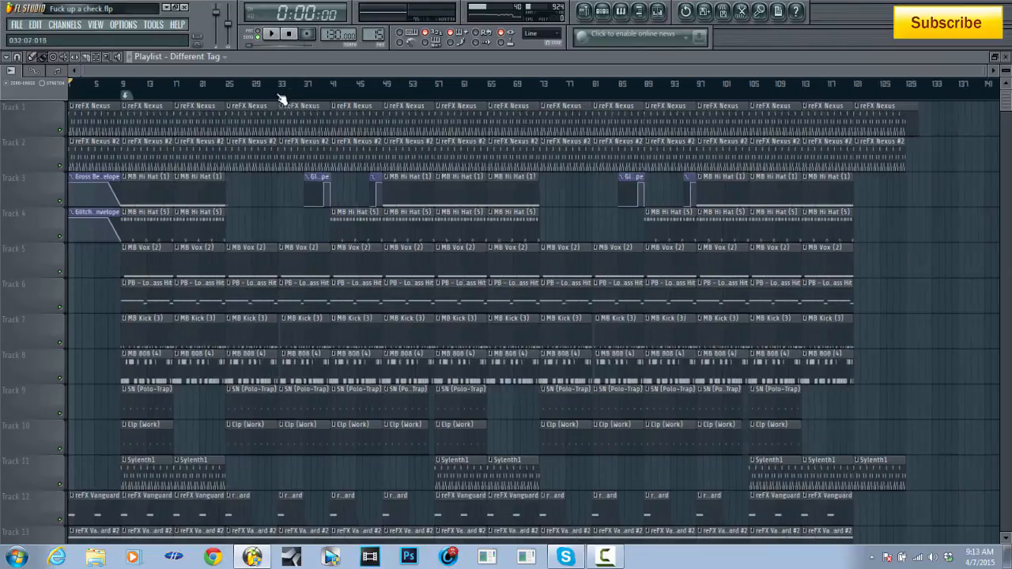
scroll(305, 164, "down", 5)
scroll(307, 182, "up", 5)
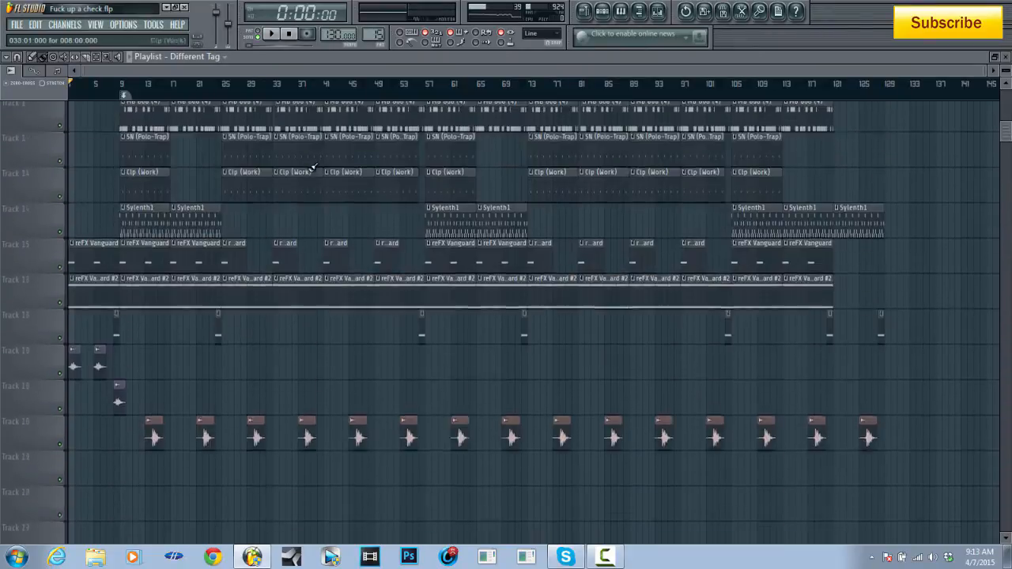
scroll(293, 226, "down", 4)
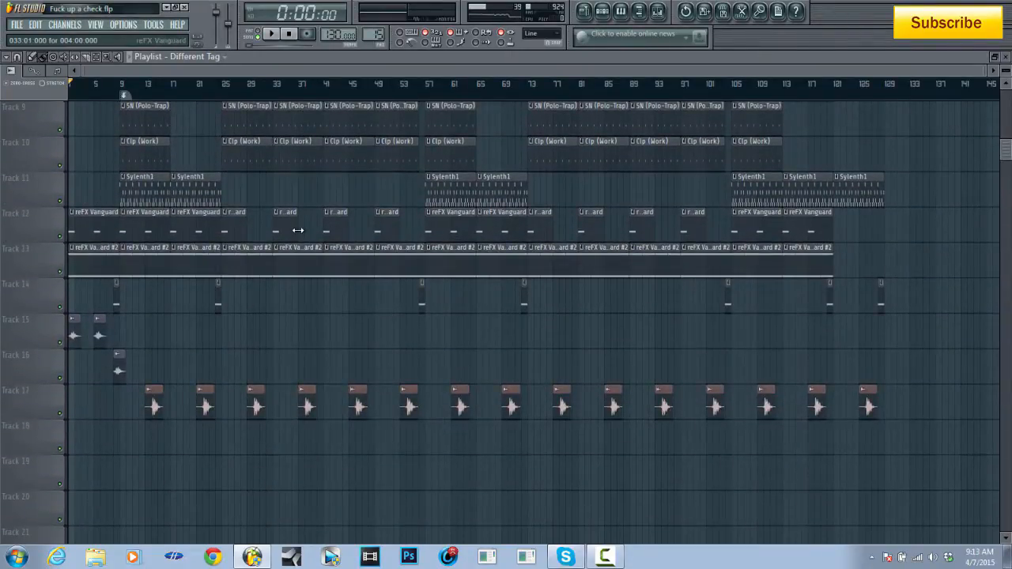
scroll(325, 276, "up", 4)
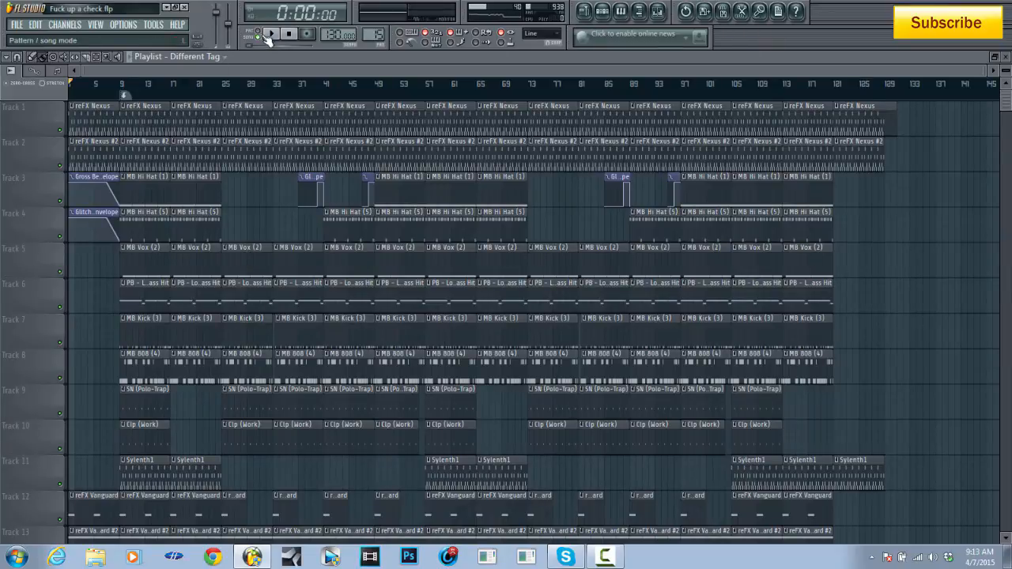
Step: Show the step sequencer for Pattern 1 and solo the first reFX Nexus channel
left_click(611, 21)
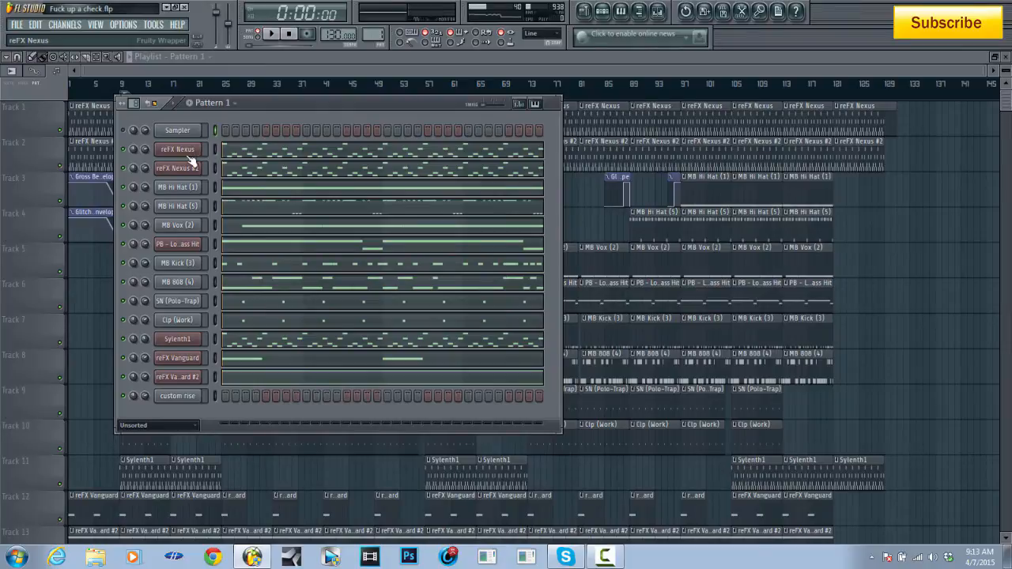
right_click(132, 154)
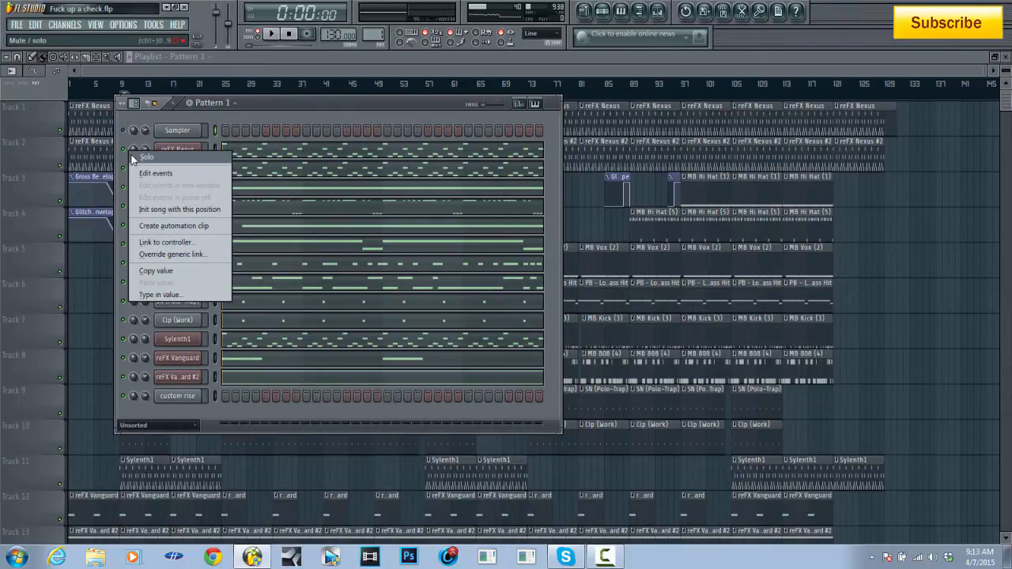
left_click(132, 158)
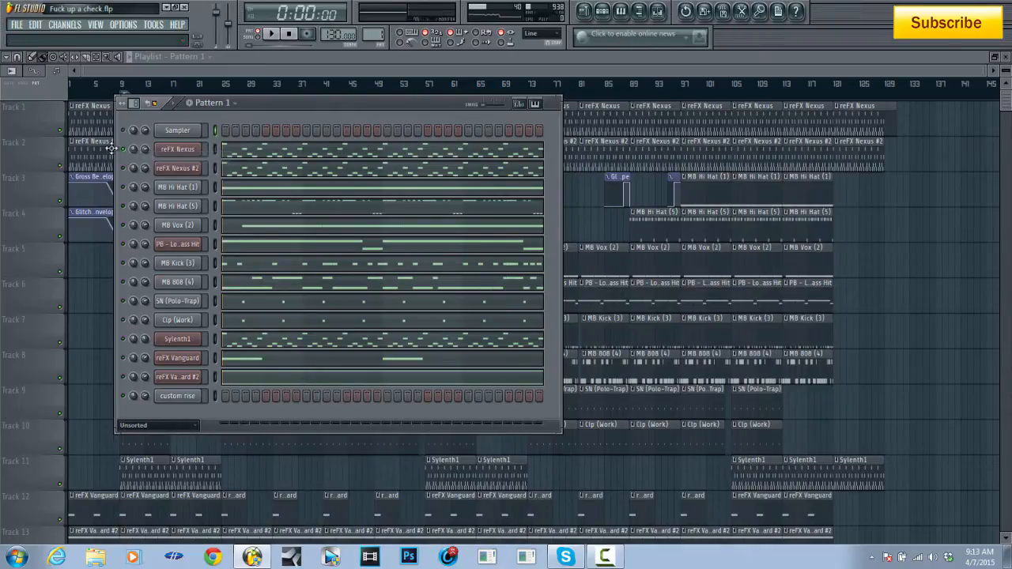
Step: Open the reFX Nexus channel's plugin and place its window so that all its controls are in view
left_click(188, 154)
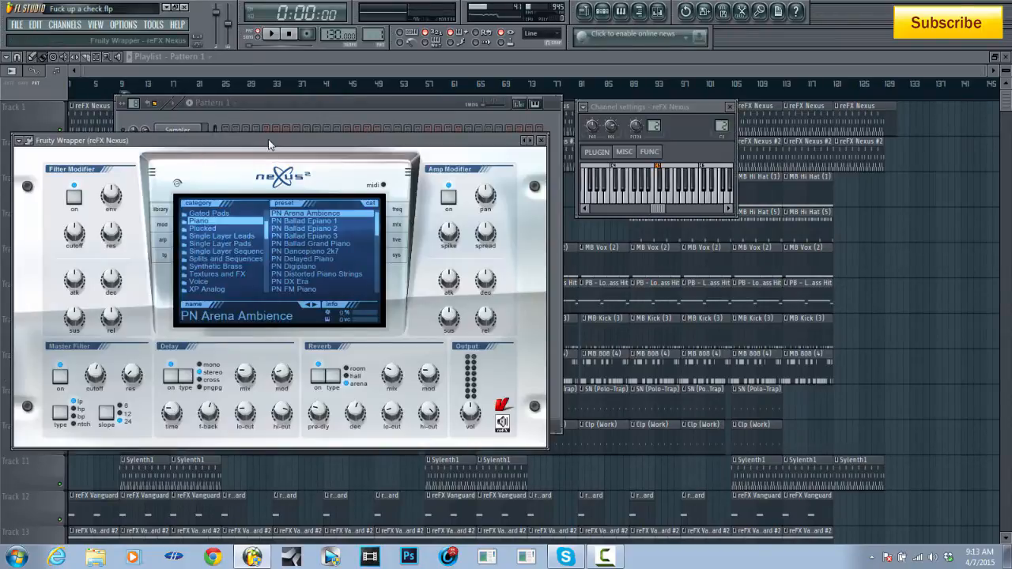
left_click_drag(269, 145, 381, 167)
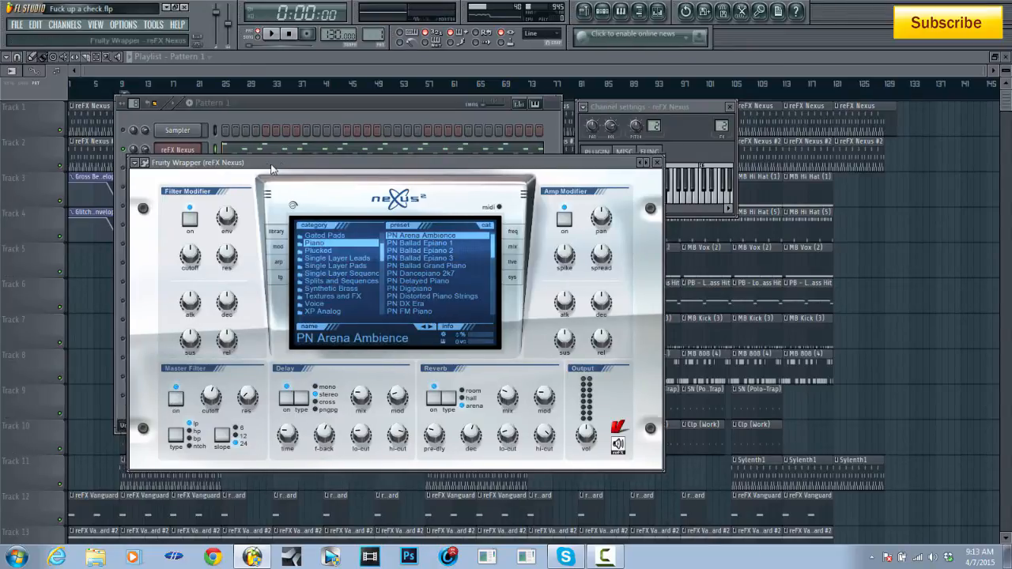
left_click_drag(262, 162, 311, 153)
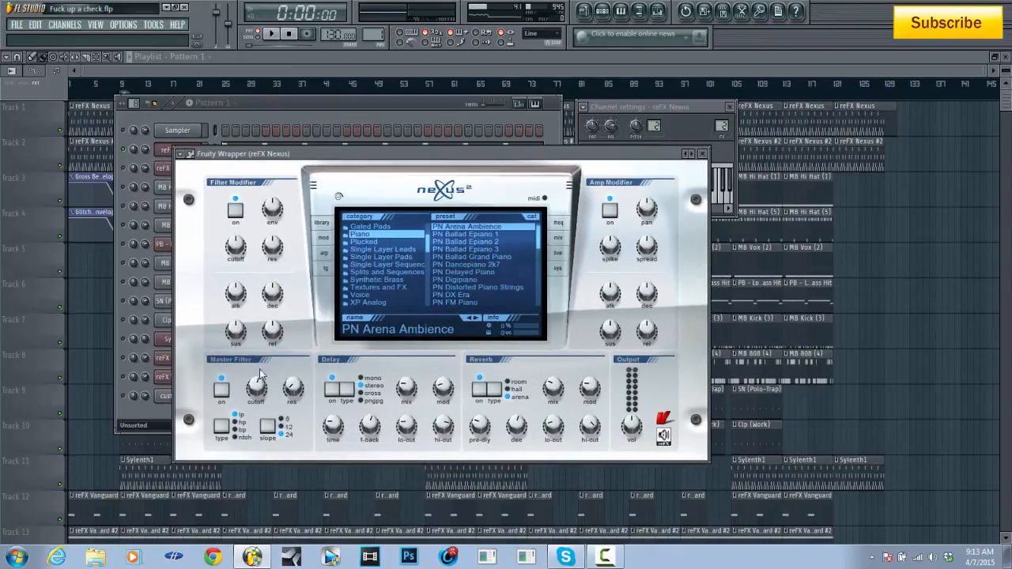
Step: Bypass the Nexus Master Filter and play Pattern 1 briefly to hear the unfiltered PN Arena Ambience piano
mouse_move(262, 397)
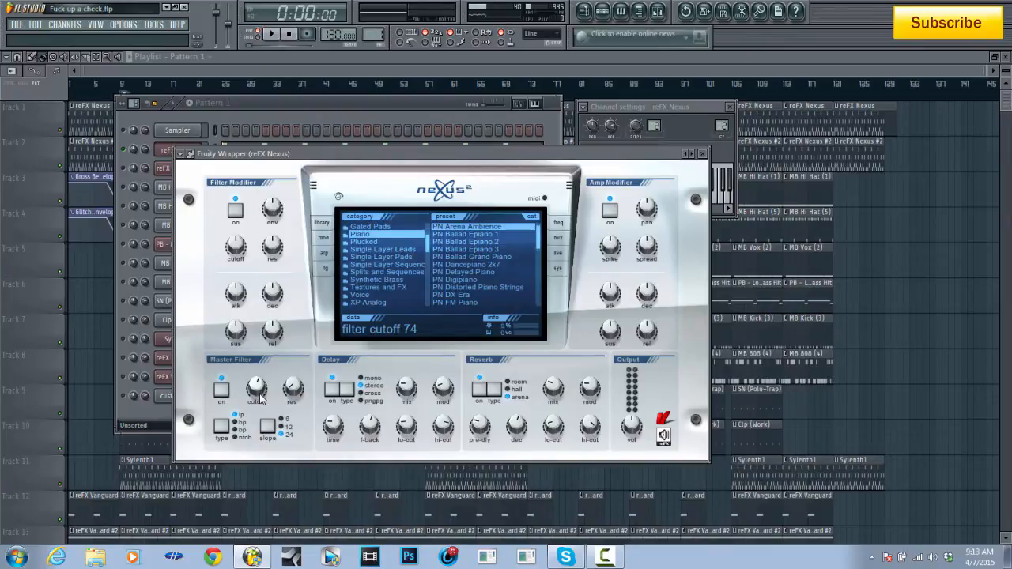
left_click(221, 389)
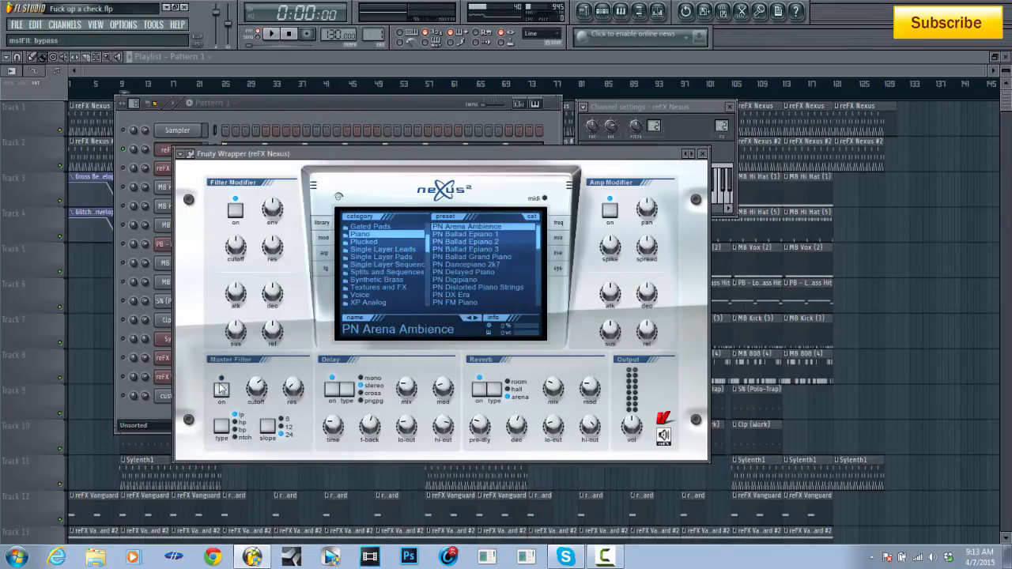
left_click(271, 34)
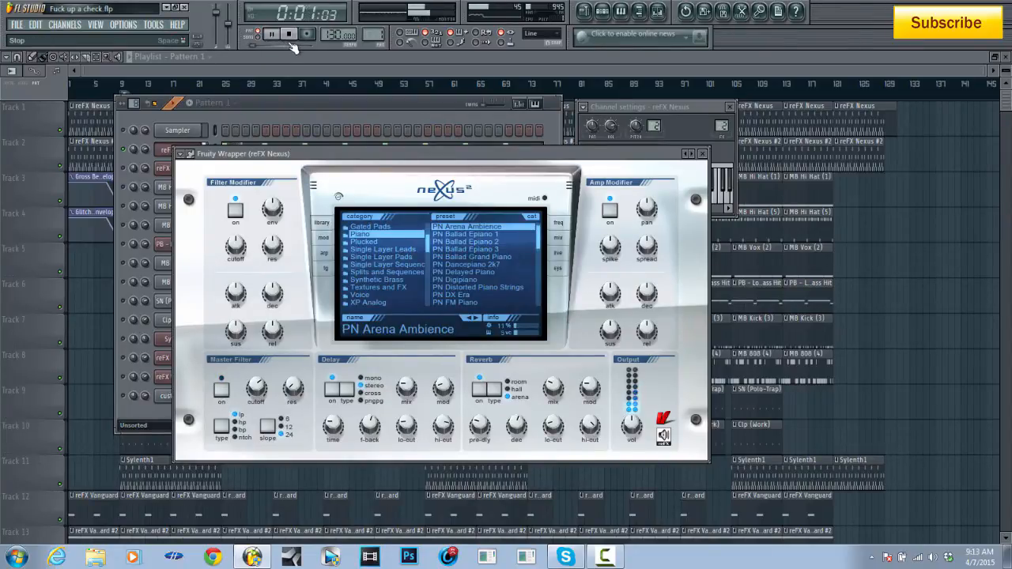
left_click(290, 36)
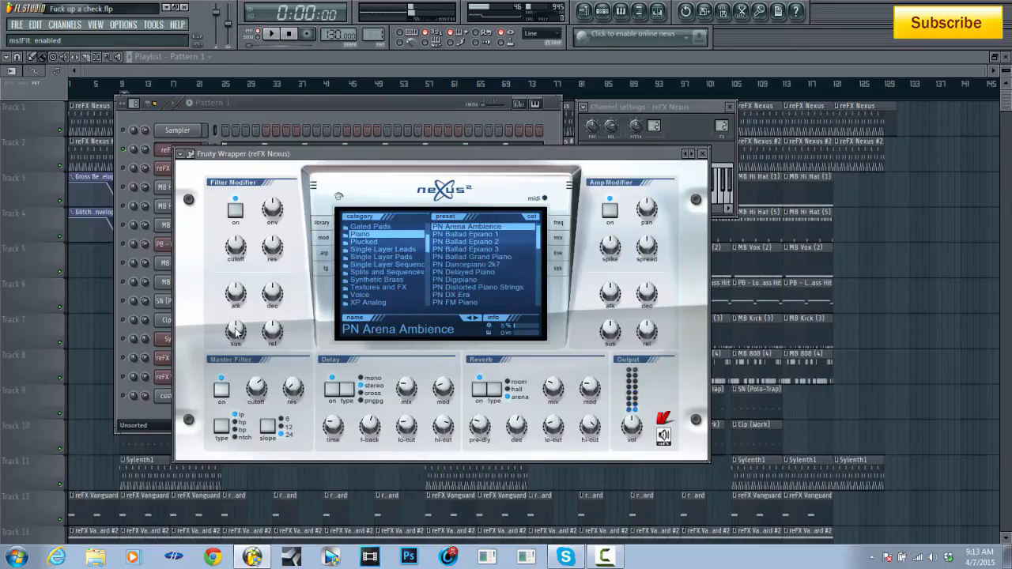
Step: Toggle the Nexus Master Filter off and on during playback to compare the sound, leaving it on, and stop playback
left_click(271, 34)
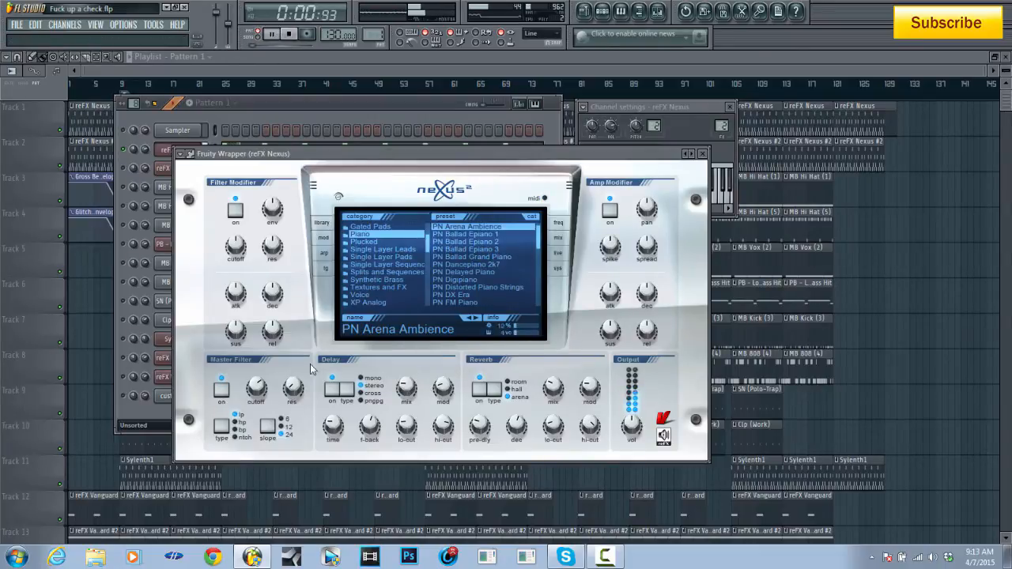
left_click(221, 389)
left_click(222, 389)
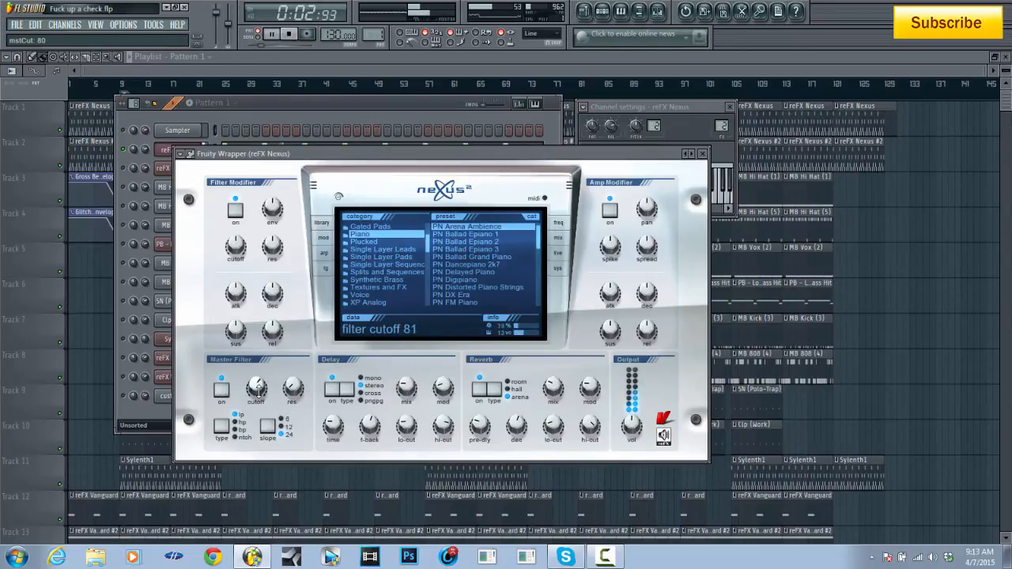
left_click(228, 396)
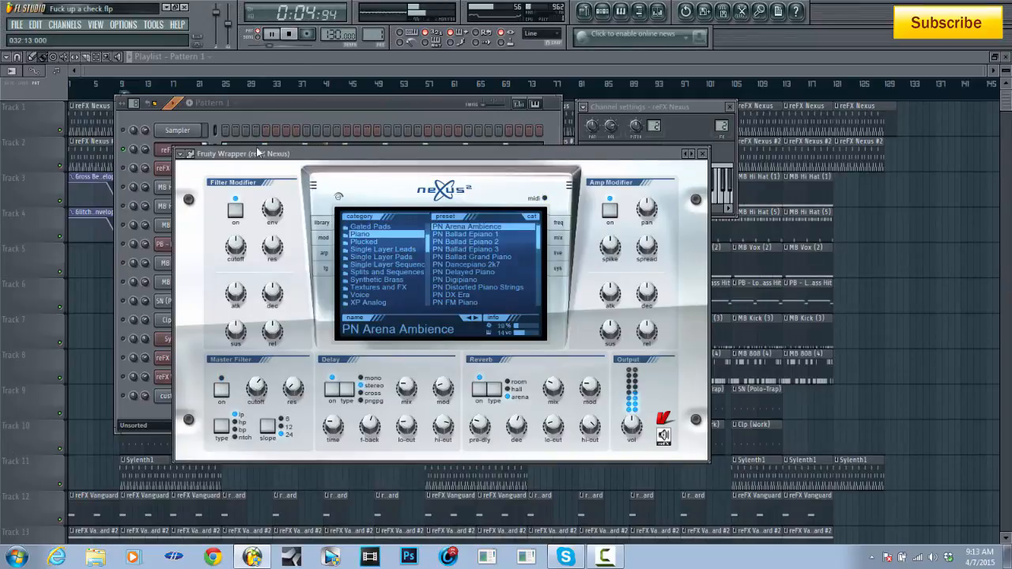
left_click(225, 392)
left_click(289, 35)
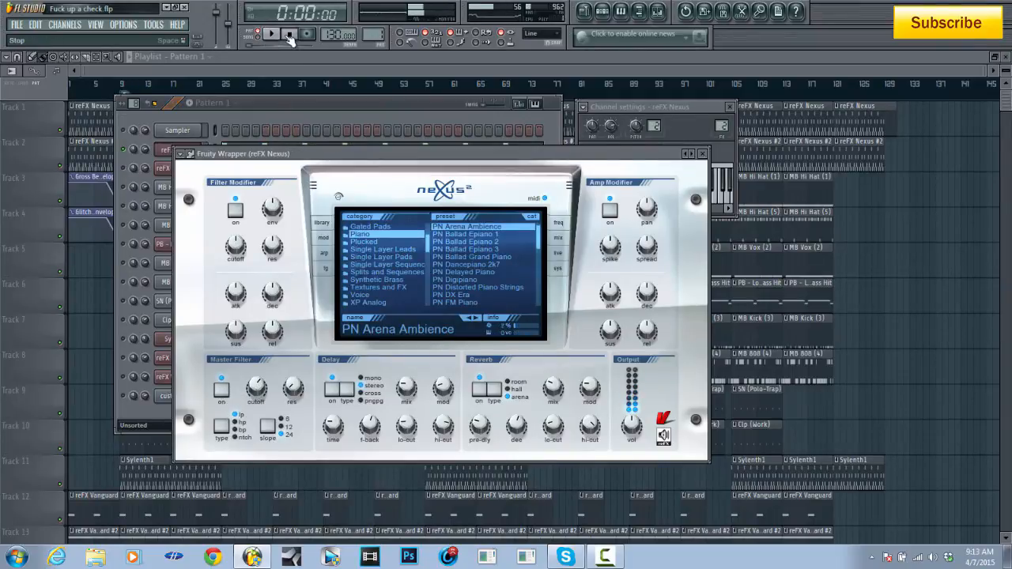
Step: Inspect both Fruity Parametric EQ 2 effects on the reFX Nexus mixer track, playing the pattern through the first one
left_click(659, 11)
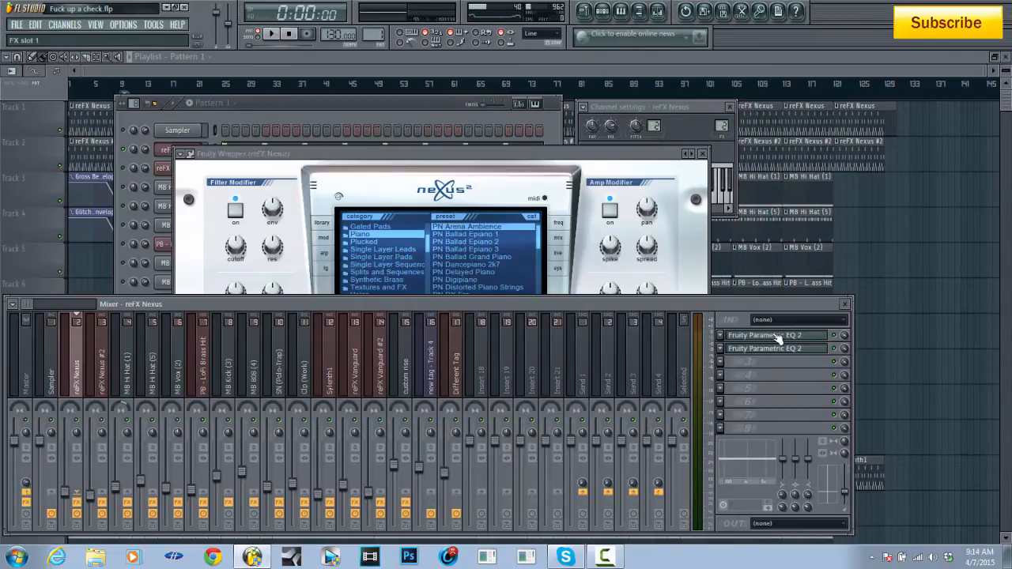
left_click(818, 339)
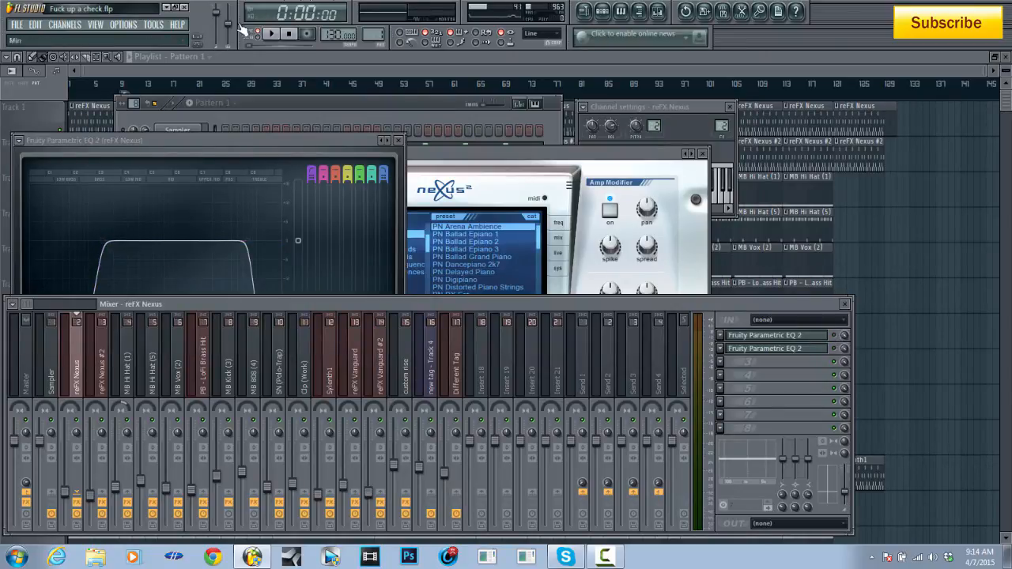
key("space")
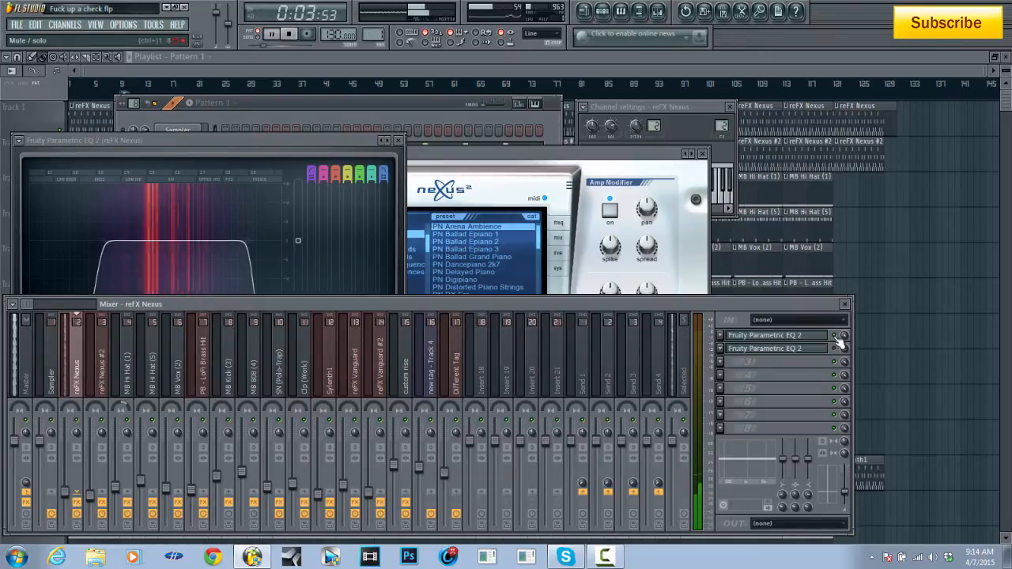
key("space")
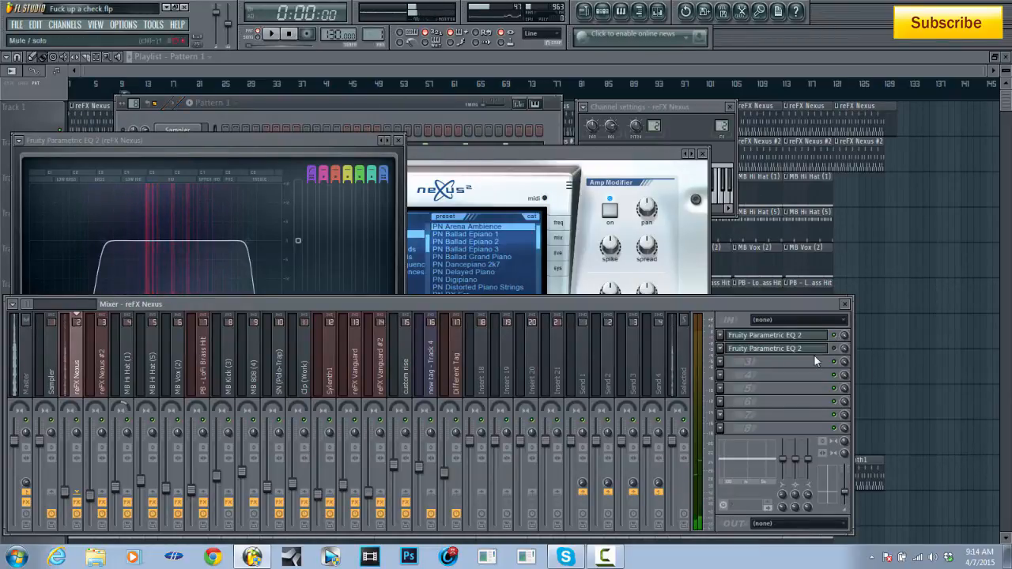
left_click(794, 349)
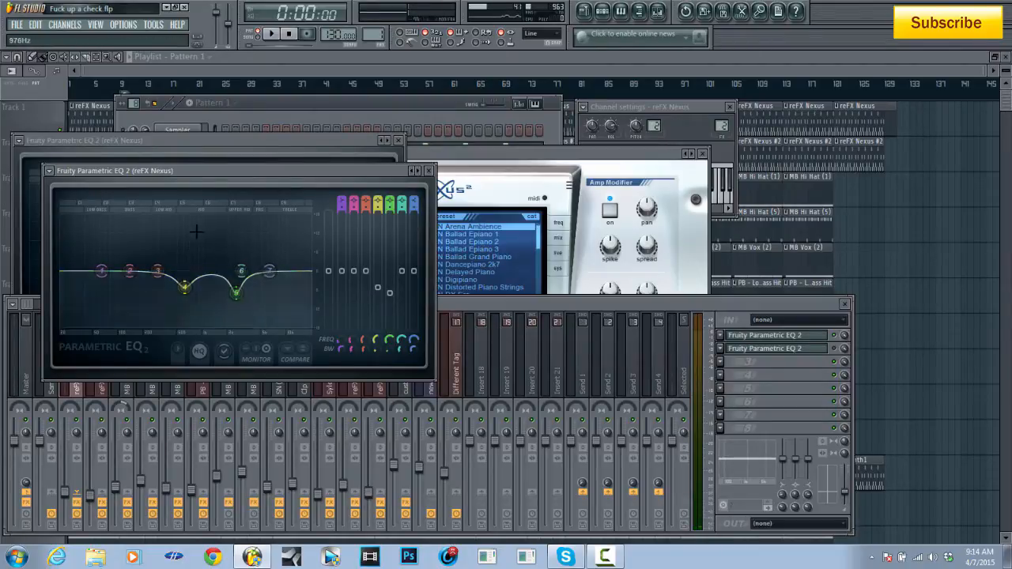
Step: Play the pattern while toggling the second Fruity Parametric EQ 2 on the reFX Nexus track, and examine its curve after stopping playback
left_click(270, 38)
left_click(835, 349)
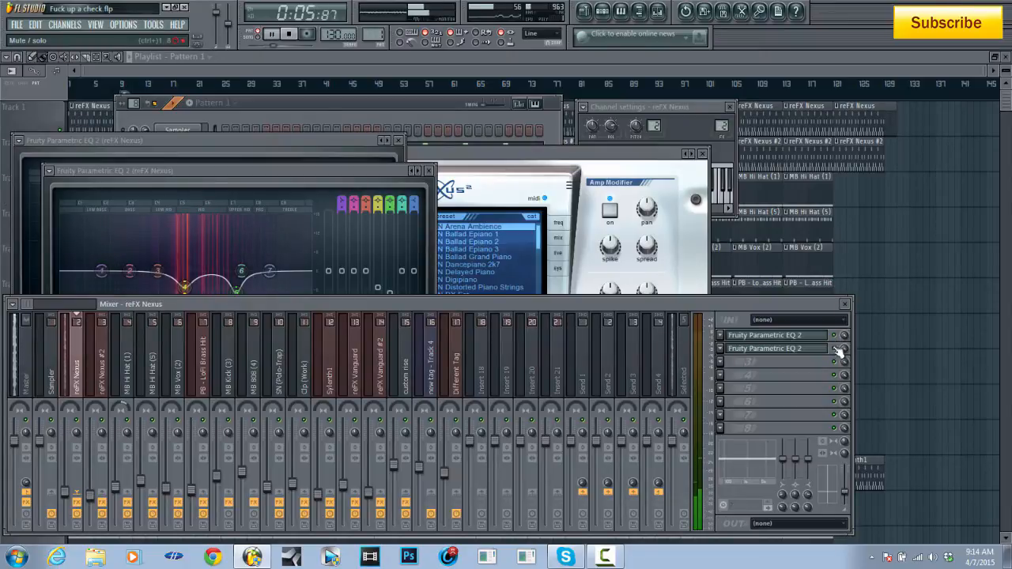
left_click(288, 34)
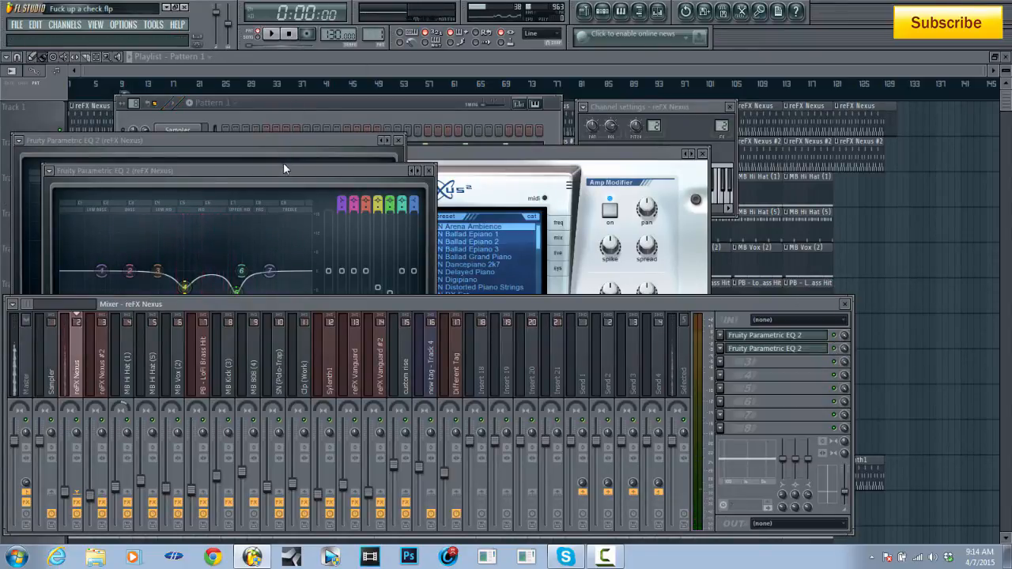
left_click(283, 164)
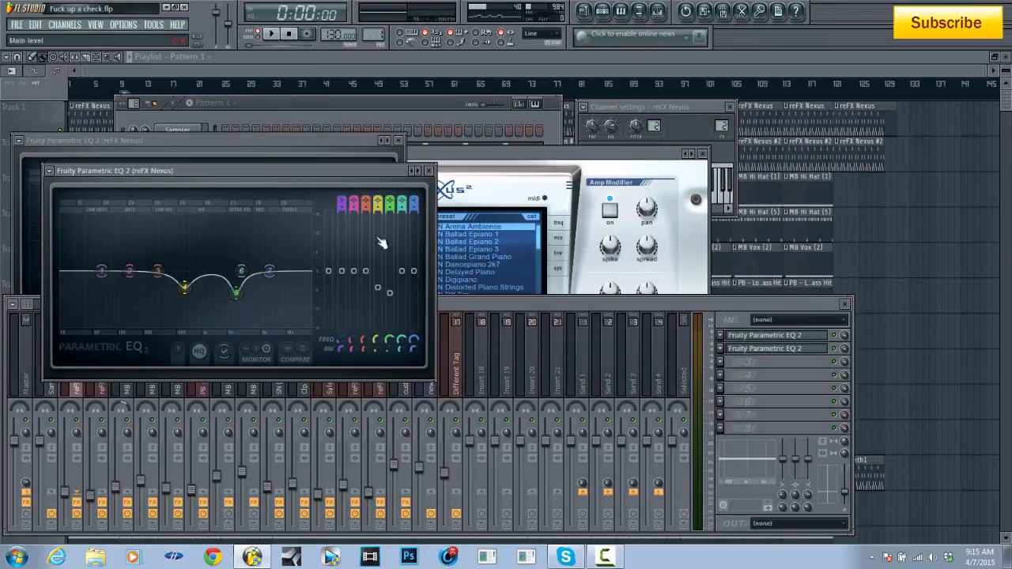
left_click(516, 305)
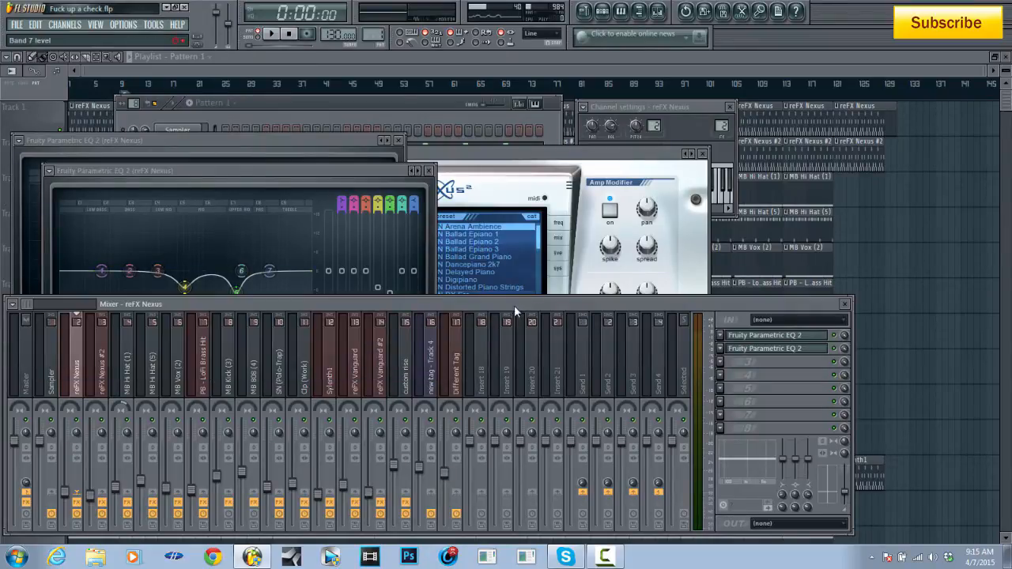
Step: Solo the reFX Nexus #2 channel and open its plugin and its mixer track's effects
left_click(340, 106)
left_click(125, 168)
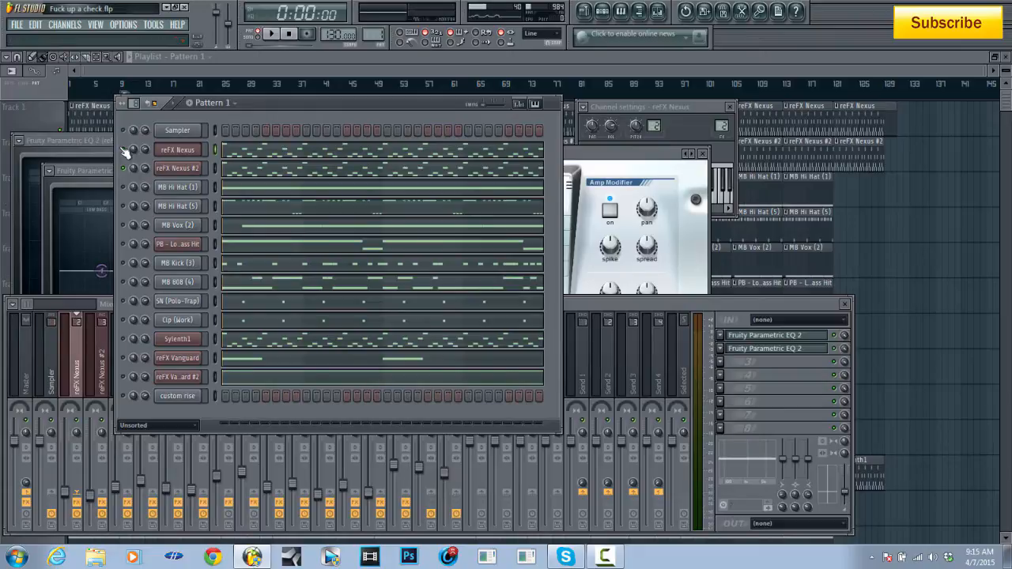
left_click(191, 171)
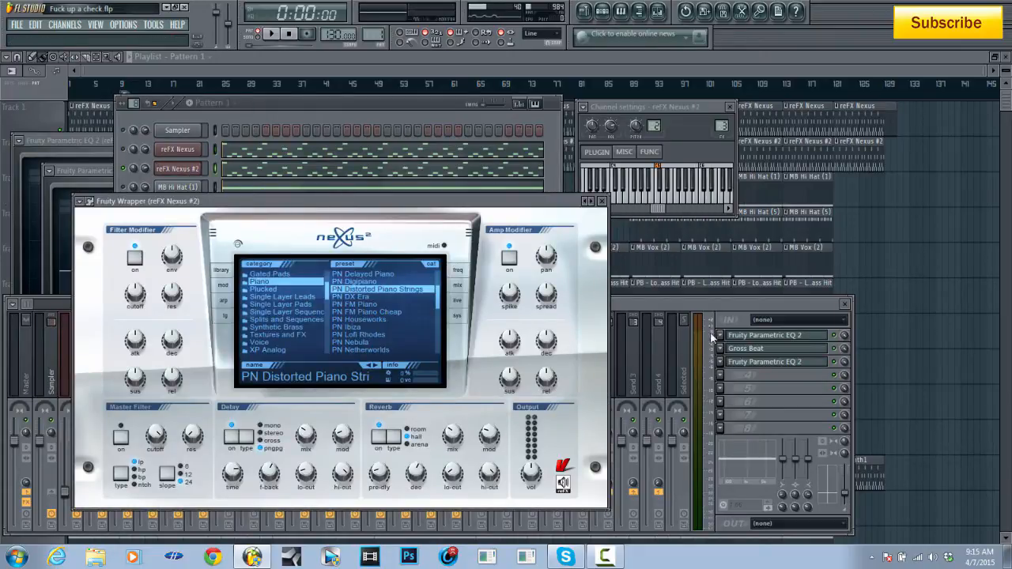
left_click(690, 300)
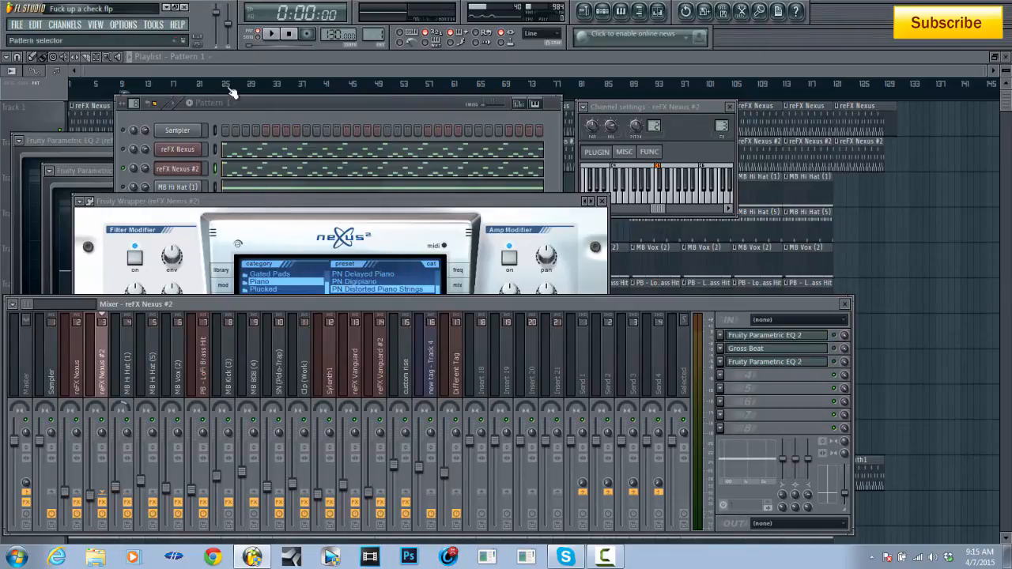
Step: Play Pattern 1 briefly to hear the PN Distorted Piano Strings preset, and reposition the Nexus window after stopping playback
left_click(270, 36)
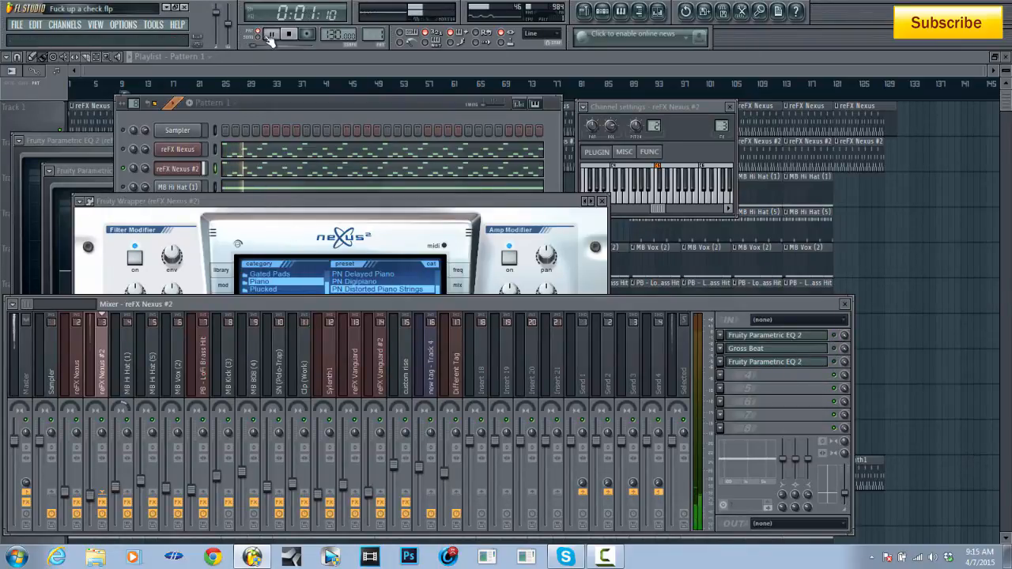
left_click(380, 201)
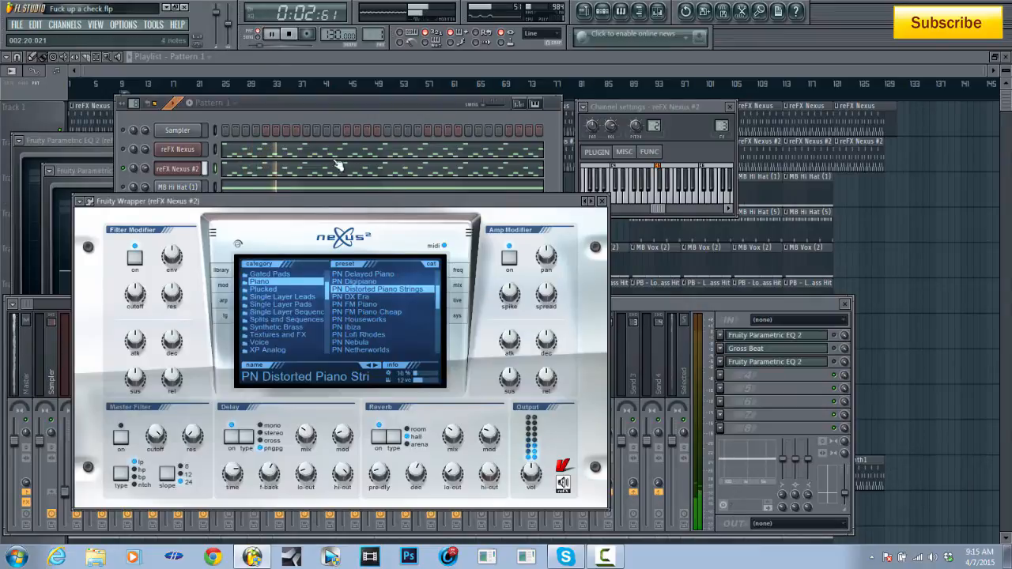
left_click(291, 35)
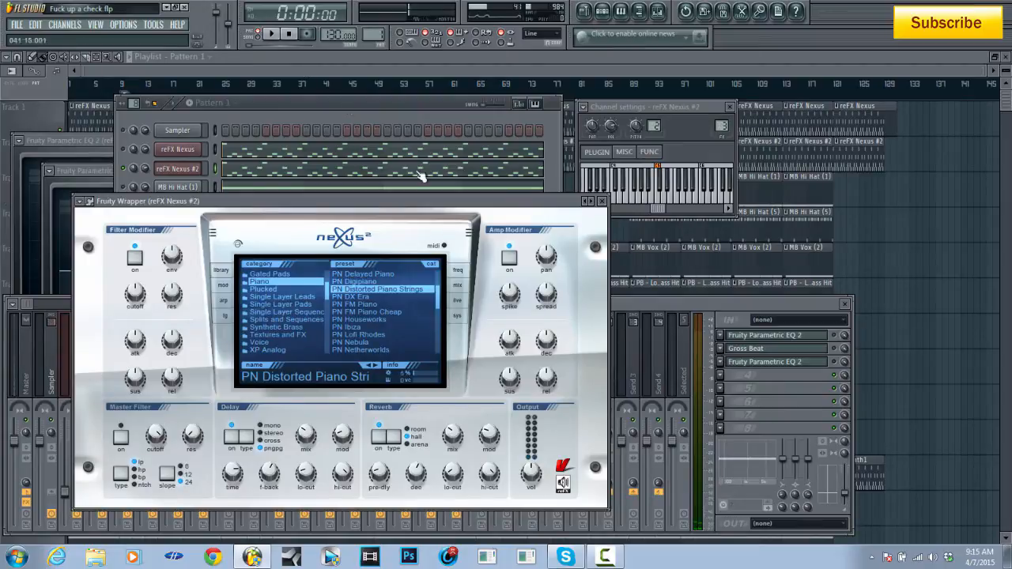
left_click_drag(423, 204, 493, 165)
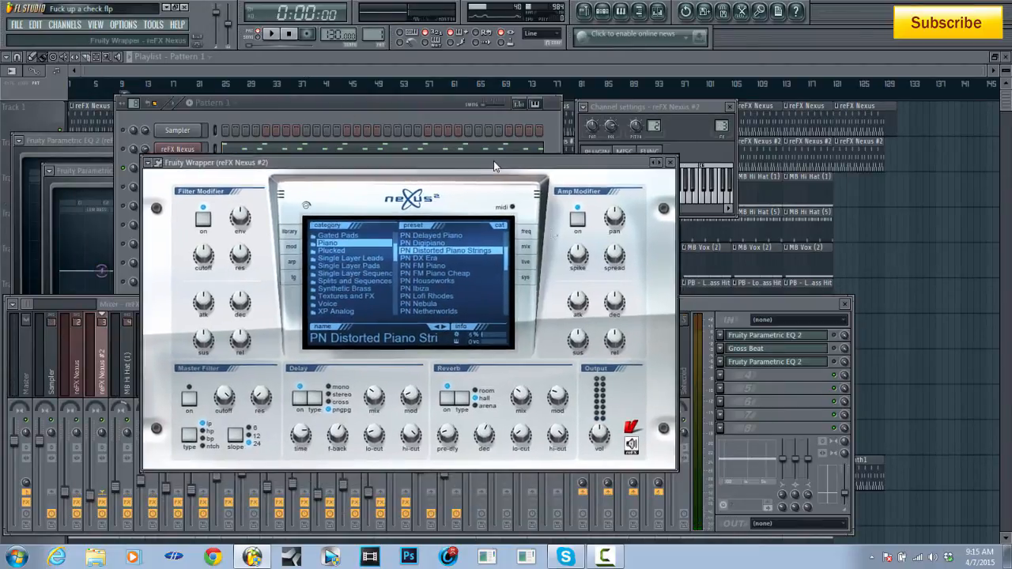
Step: Inspect the first Fruity Parametric EQ 2 on the reFX Nexus #2 track, toggling it during playback to compare the sound
left_click(822, 338)
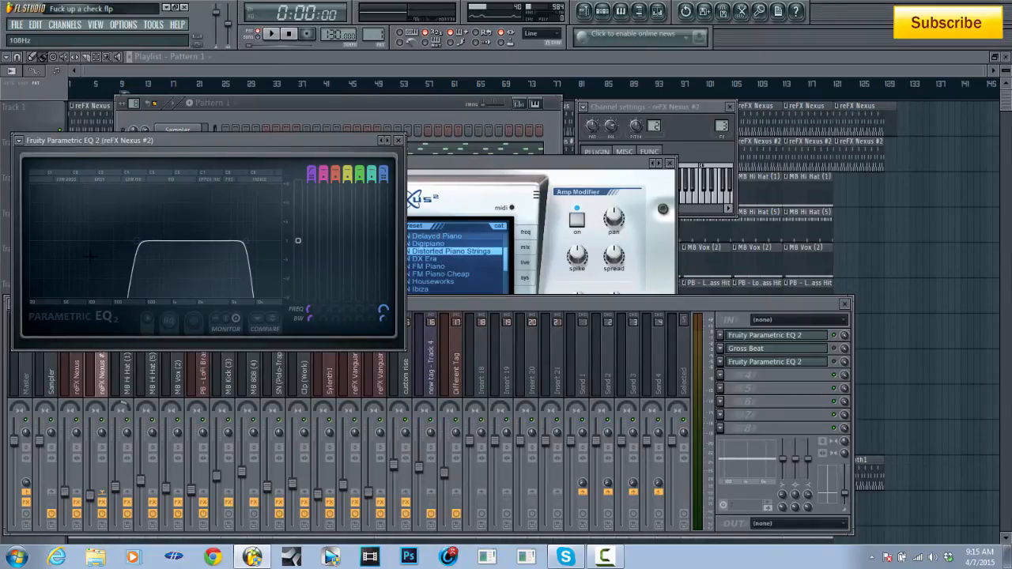
left_click(271, 35)
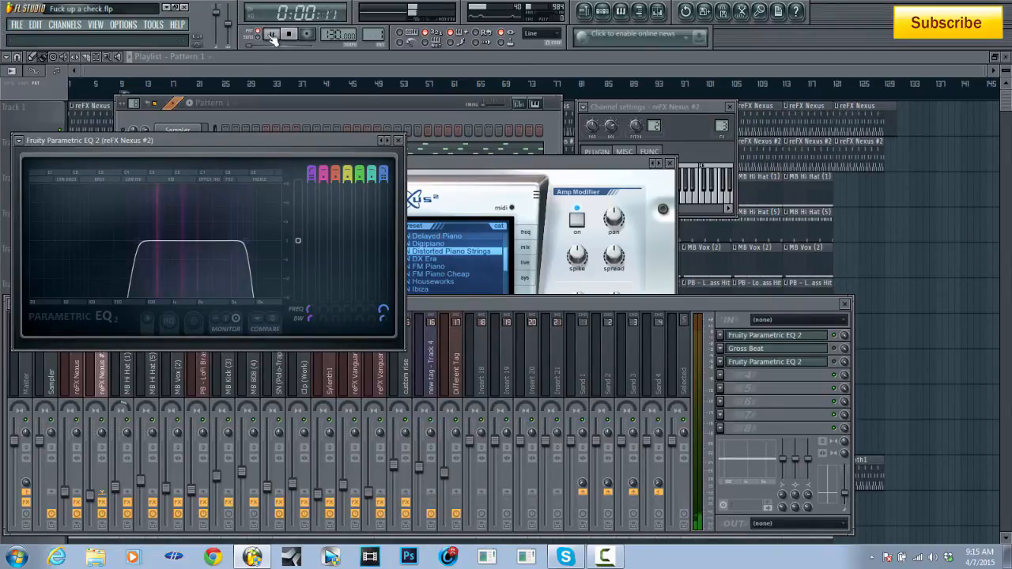
left_click(841, 338)
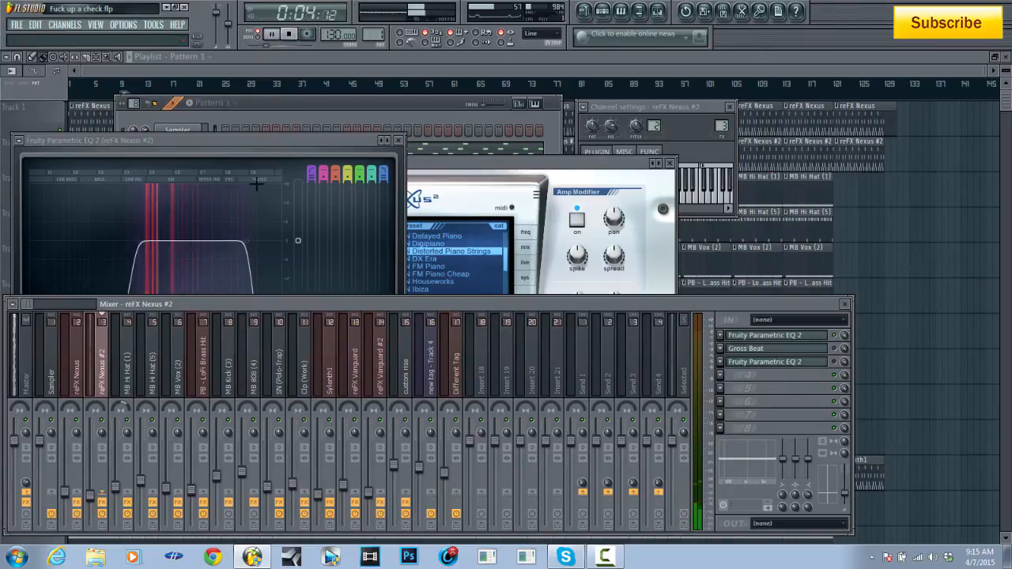
left_click(302, 36)
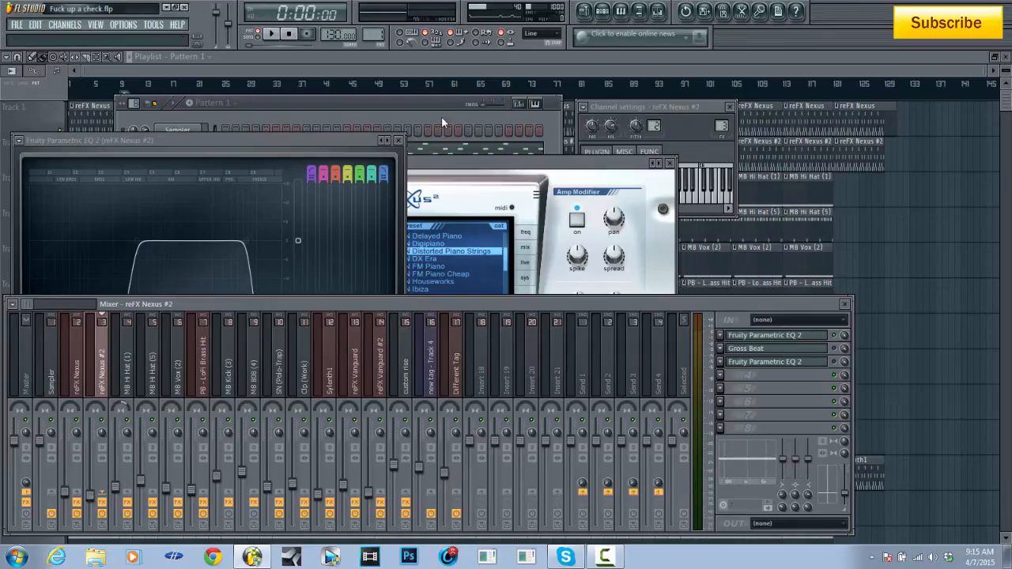
Step: Open Gross Beat on the reFX Nexus #2 track, load its Default preset and select the Slow Tripplet time effect
left_click(746, 349)
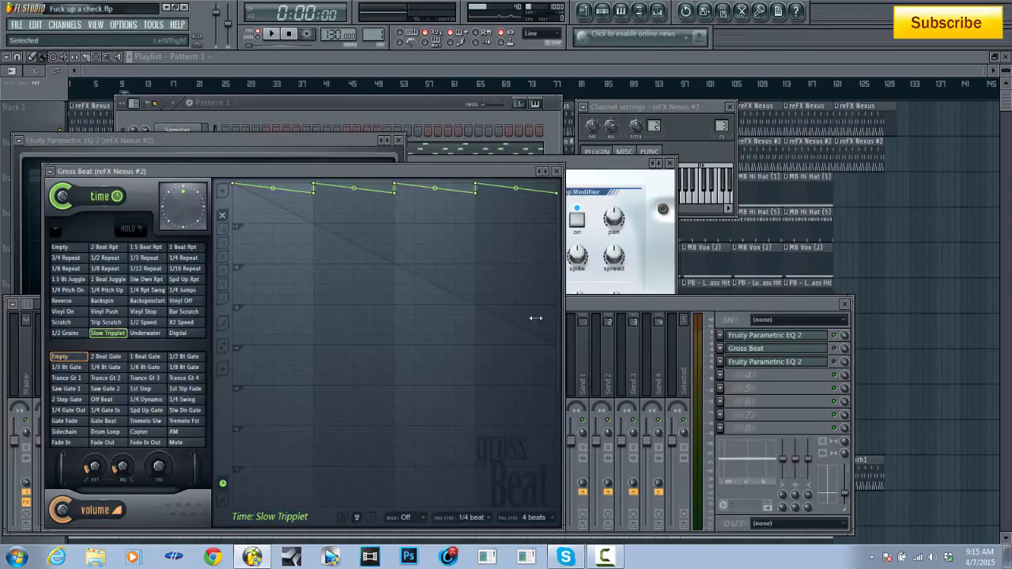
left_click_drag(402, 165, 527, 150)
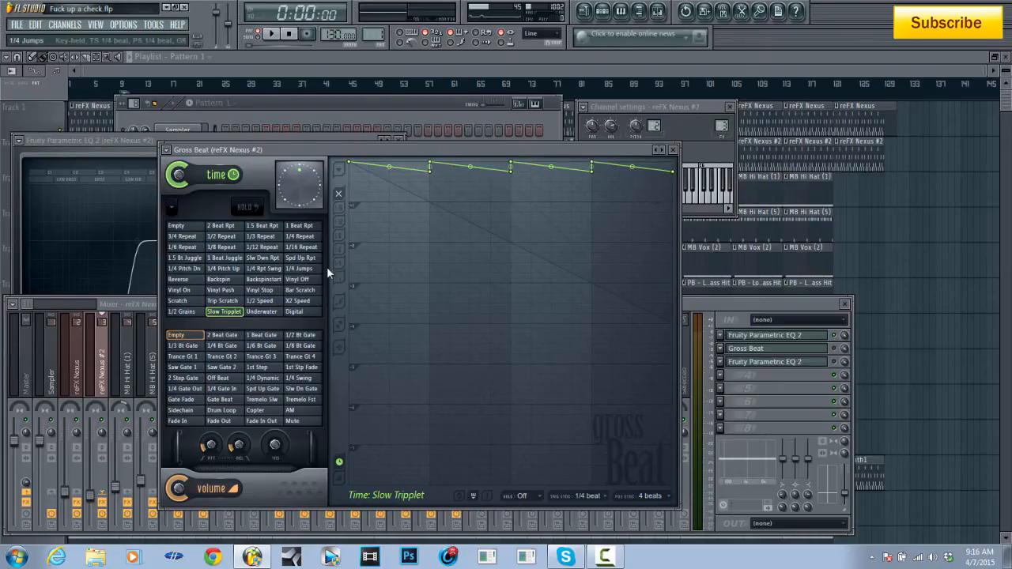
left_click(664, 153)
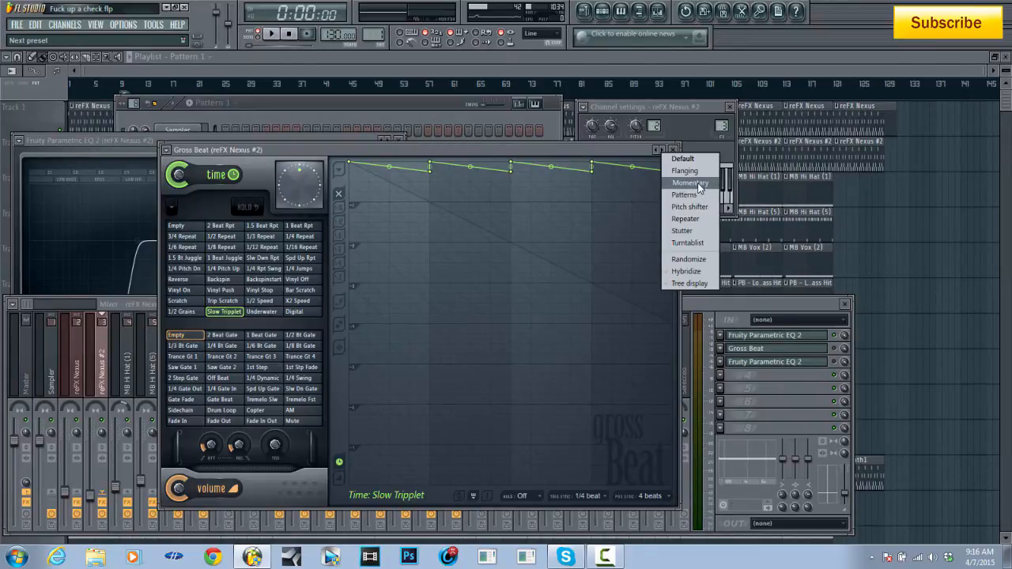
left_click(681, 158)
left_click(224, 312)
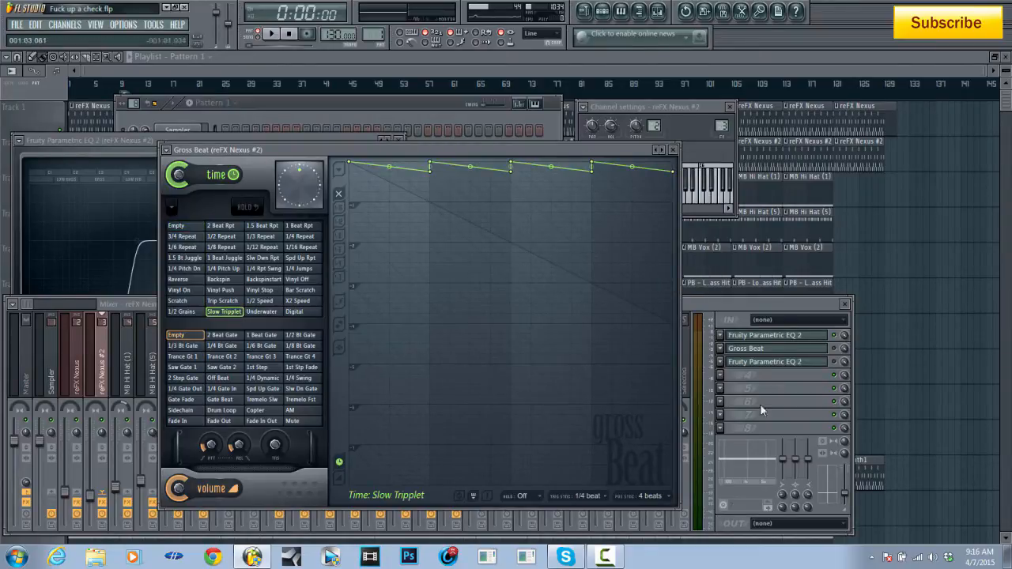
Step: Play the pattern and toggle Gross Beat on the reFX Nexus #2 track to hear its effect, then stop playback
left_click(273, 35)
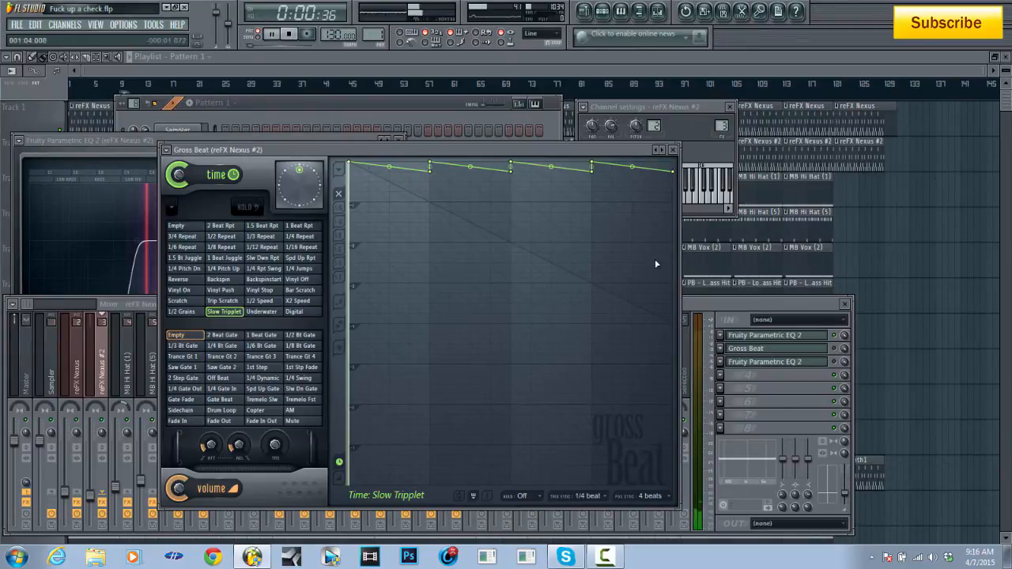
left_click(836, 351)
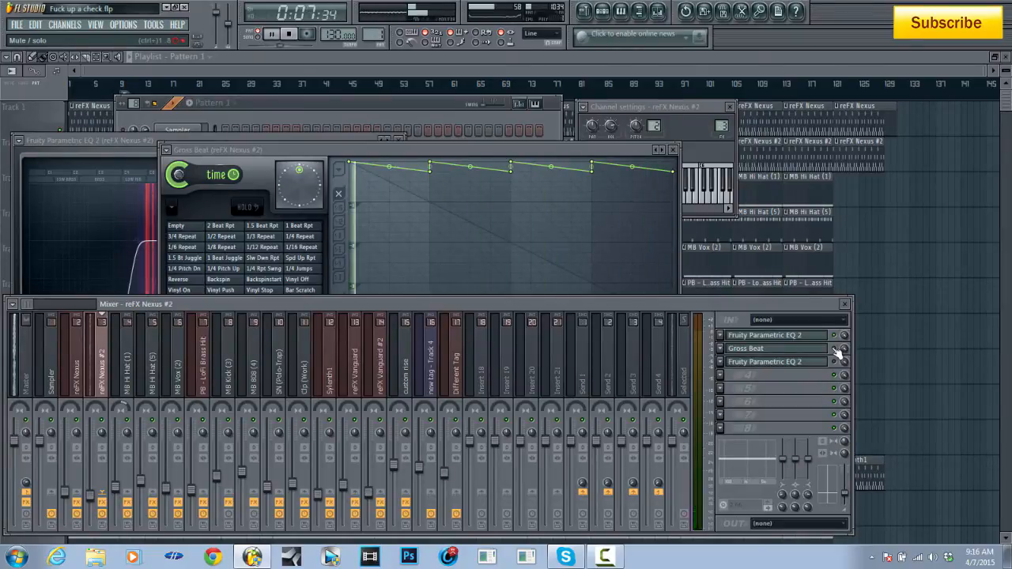
left_click(289, 34)
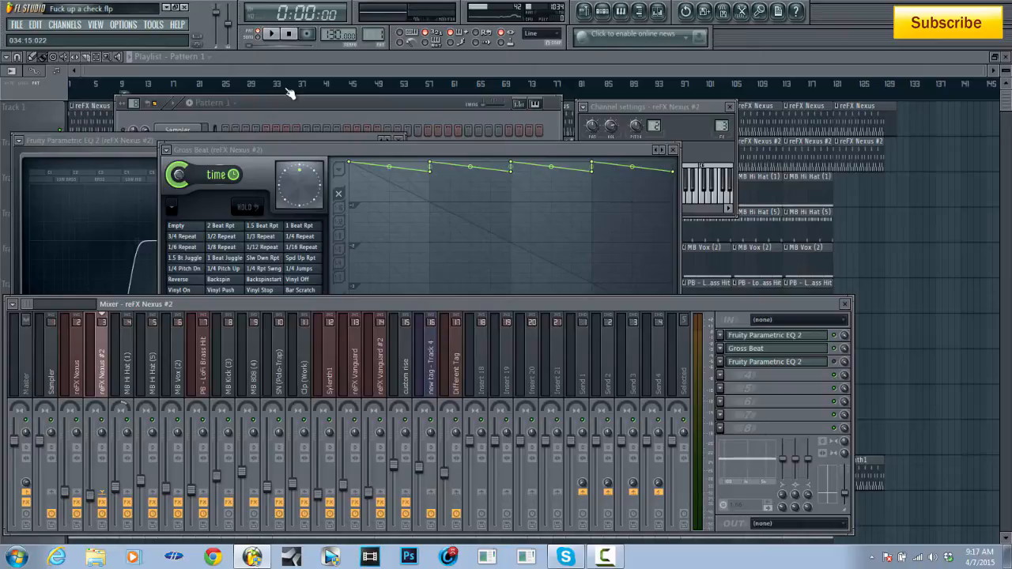
Step: Inspect the last Fruity Parametric EQ 2 on the reFX Nexus #2 track, switching it on and playing the pattern through it
left_click(802, 362)
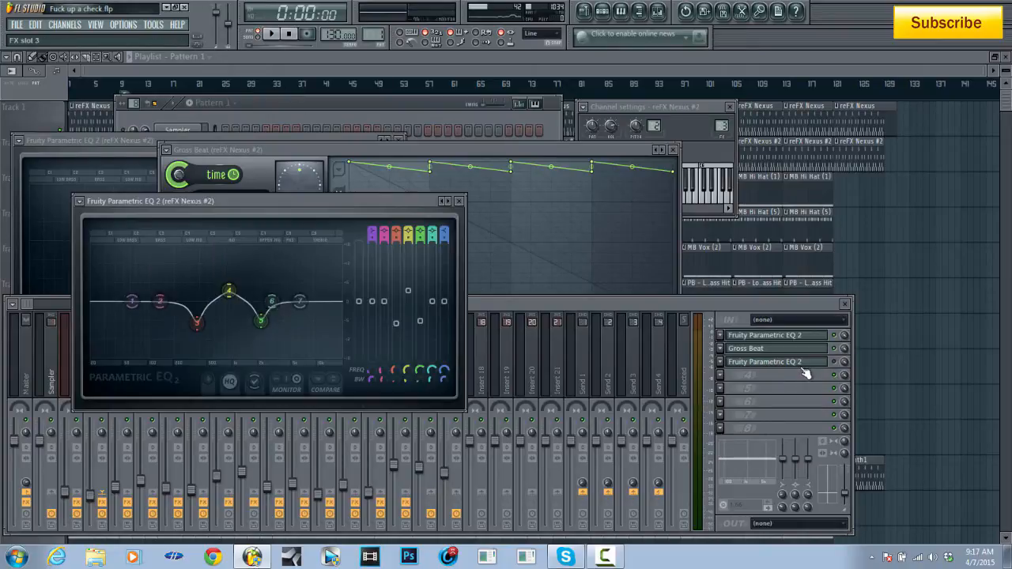
left_click(829, 364)
key("space")
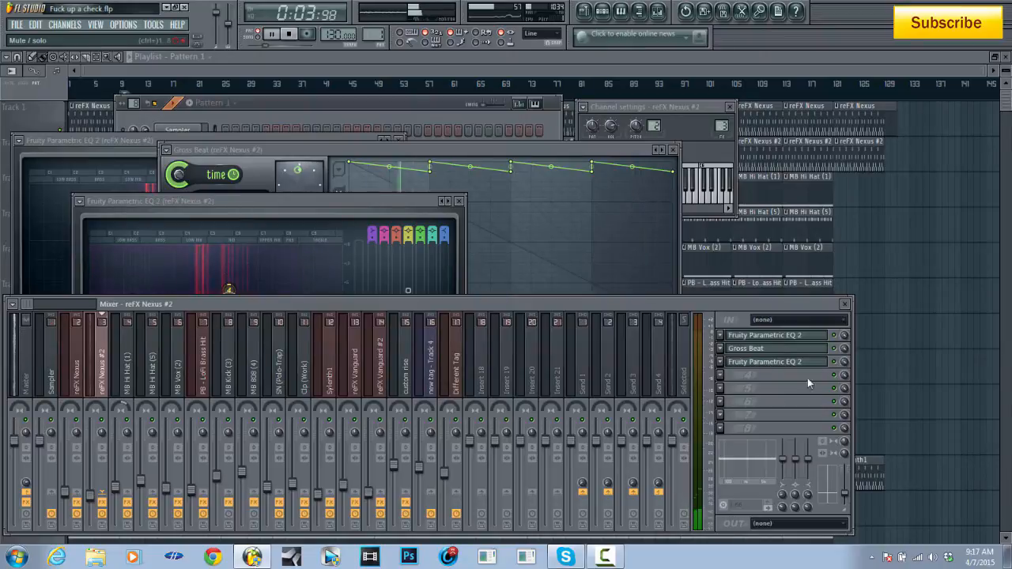
key("space")
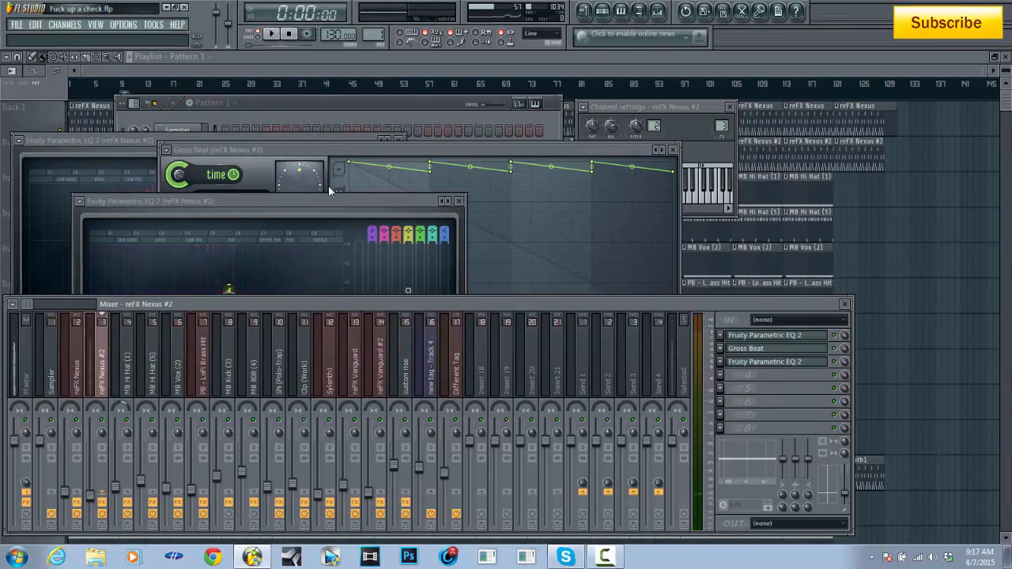
Step: Solo the MB Hi Hat (1) channel in Pattern 1 and play it briefly
left_click(362, 101)
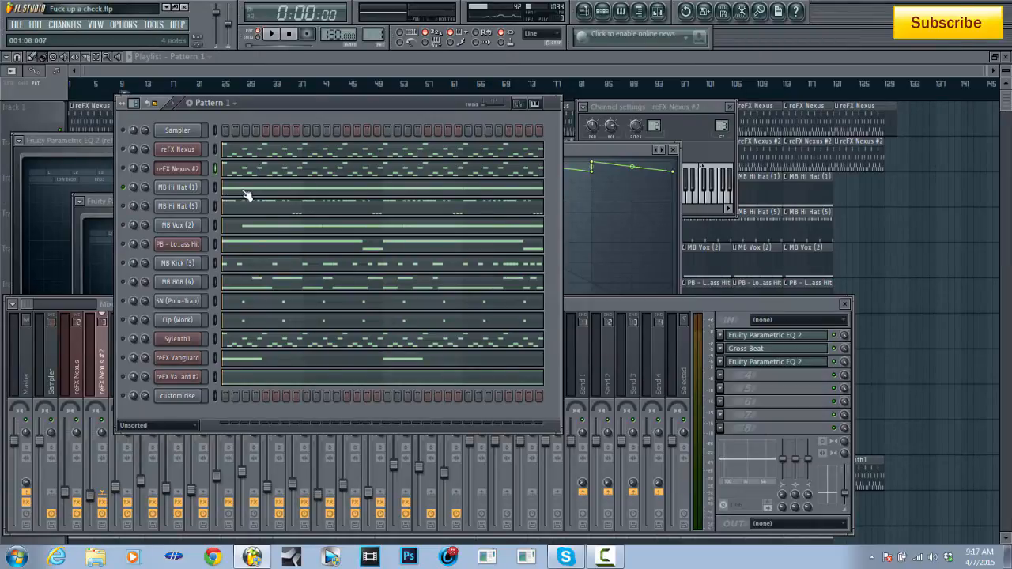
left_click(271, 34)
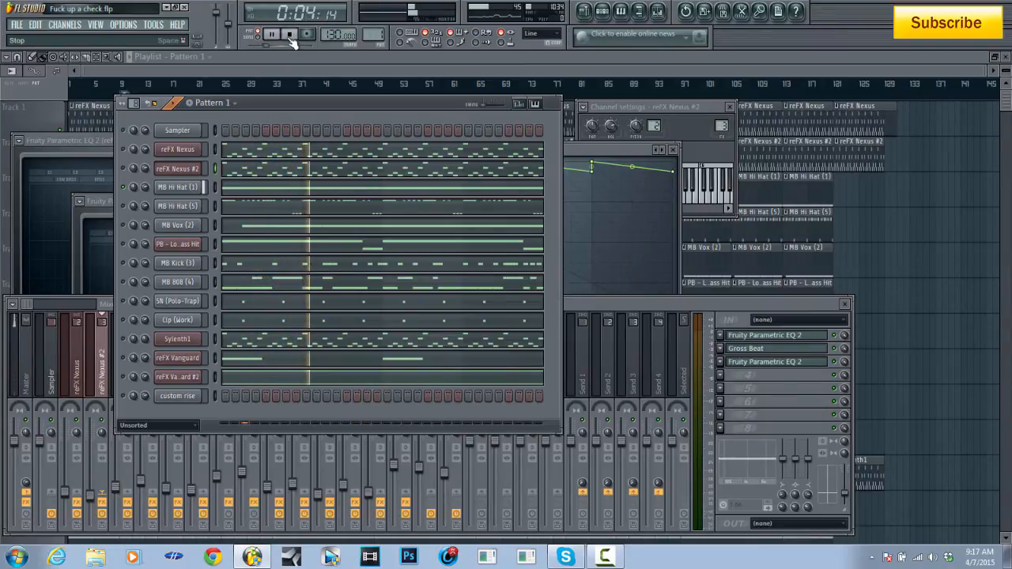
left_click(290, 37)
Step: Inspect the Fruity Parametric EQ 2 curve on the MB Hi Hat (1) mixer track and close the effect window
left_click(630, 300)
left_click(141, 378)
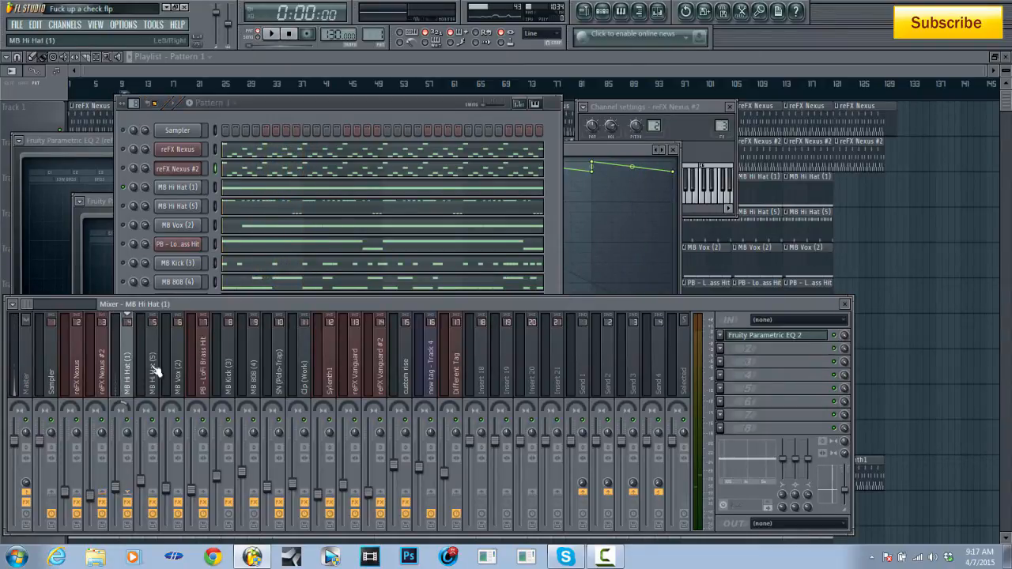
left_click(801, 336)
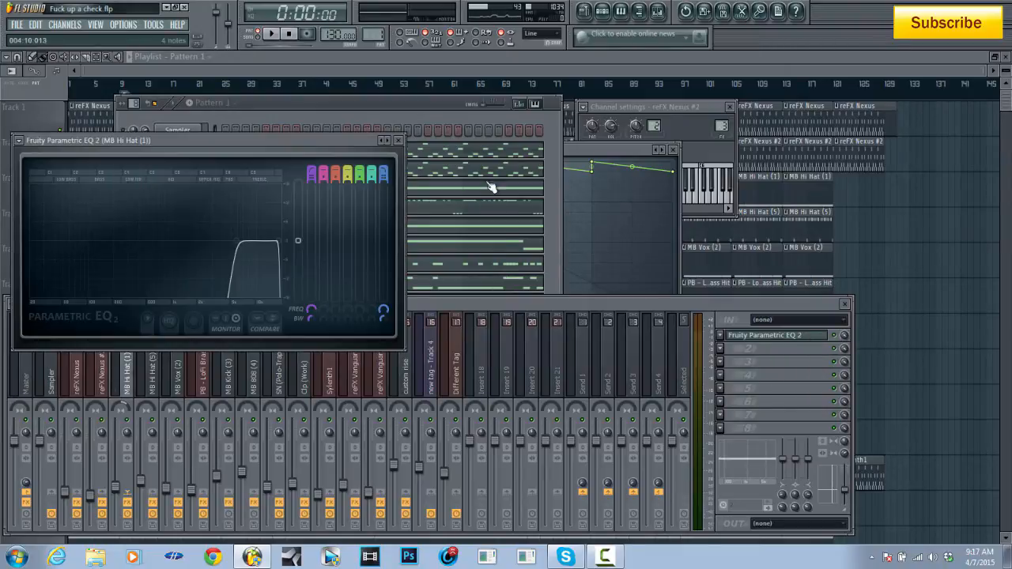
left_click(406, 148)
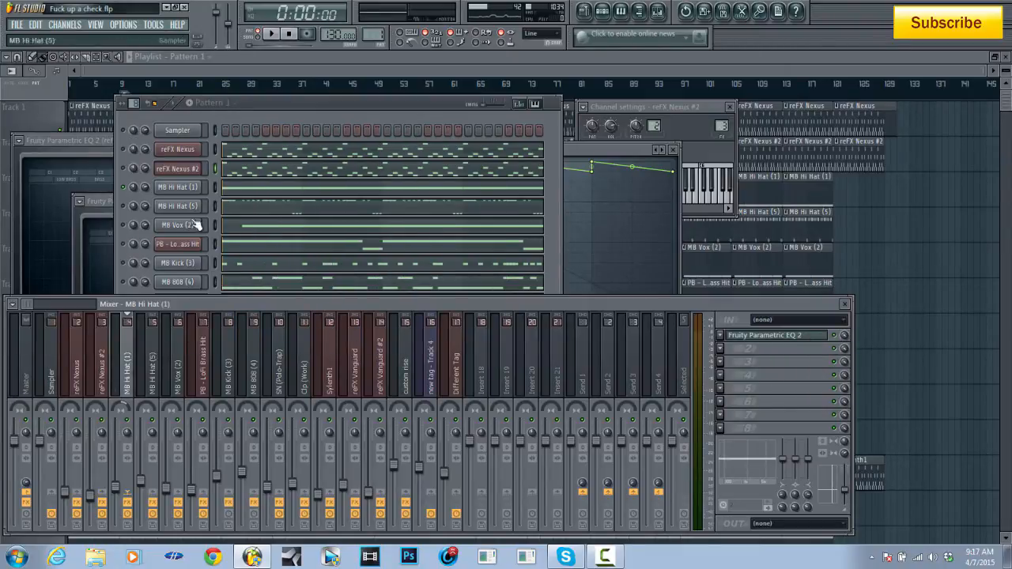
Step: Solo the MB Hi Hat (5) channel, open its notes in the piano roll and play the hi-hat rolls briefly
left_click(124, 206)
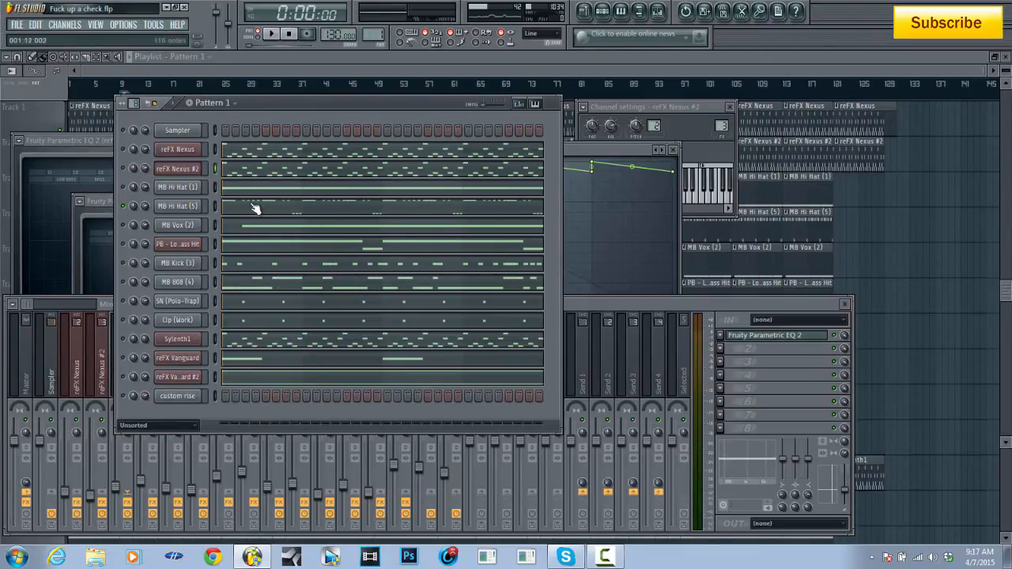
left_click(257, 206)
left_click_drag(287, 88, 284, 50)
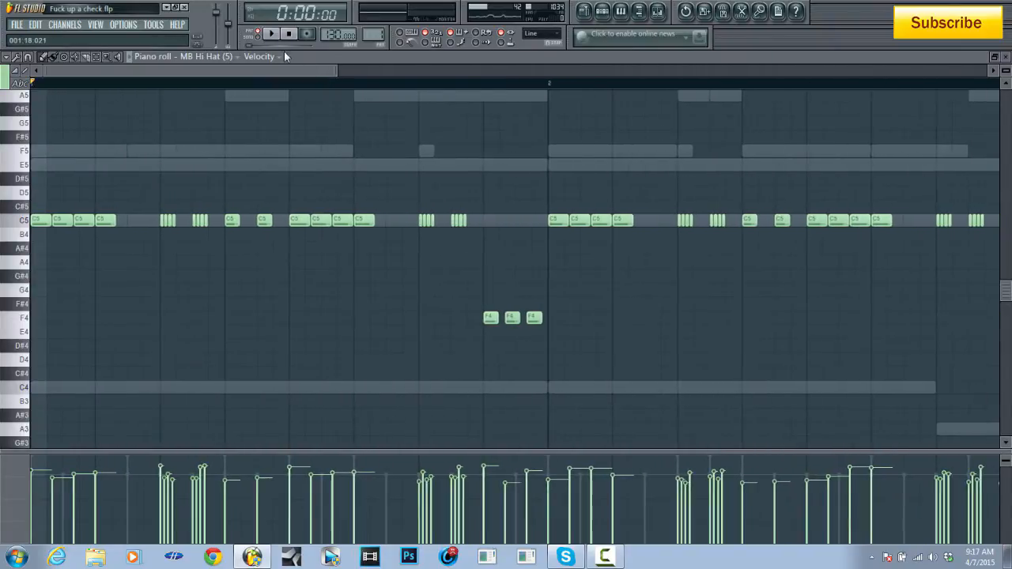
left_click(271, 34)
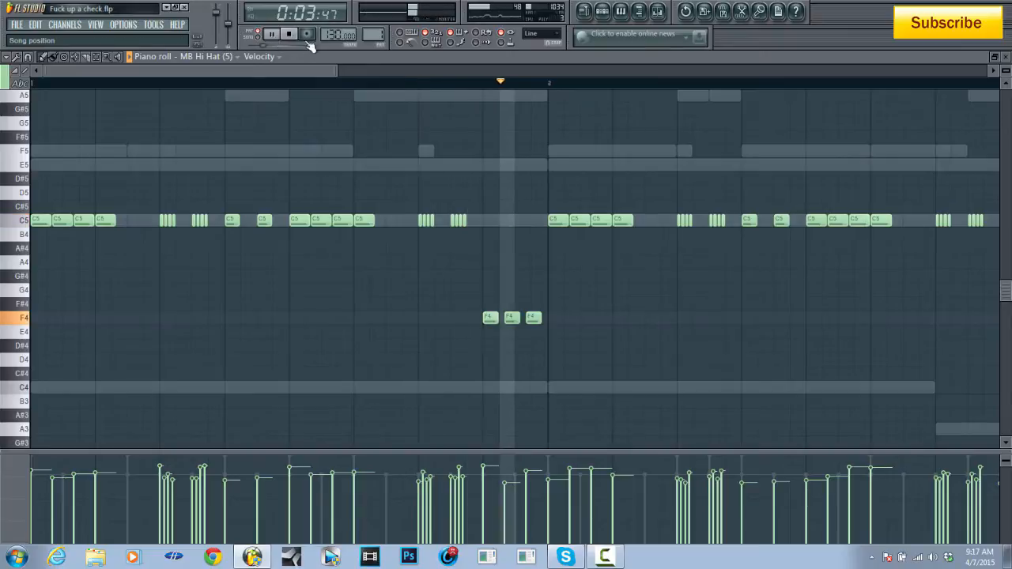
left_click(289, 36)
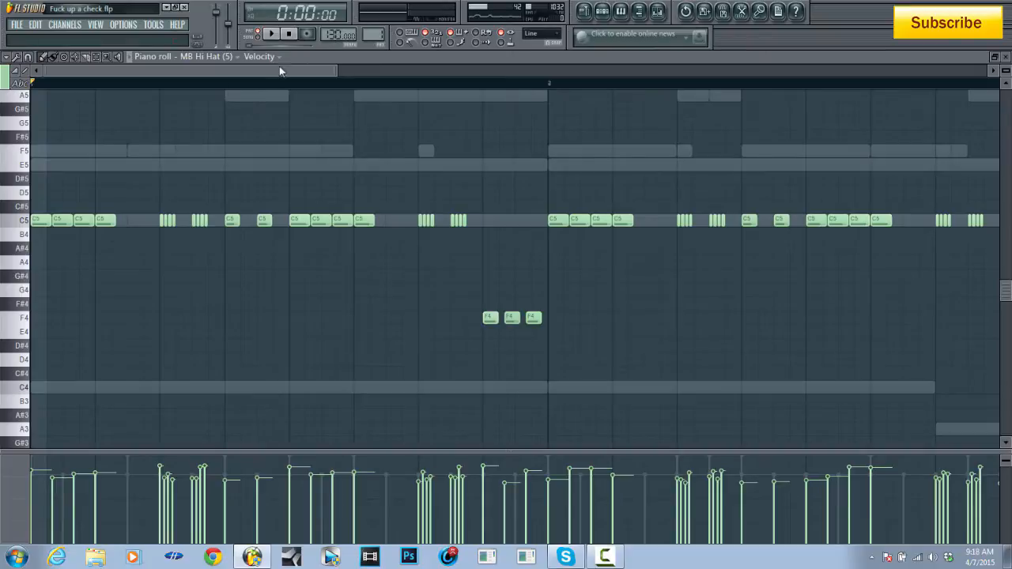
Step: Set the piano roll snap to 1/3 beat and place three trial E5 notes above the C5 hi-hats in bar 1
left_click(30, 59)
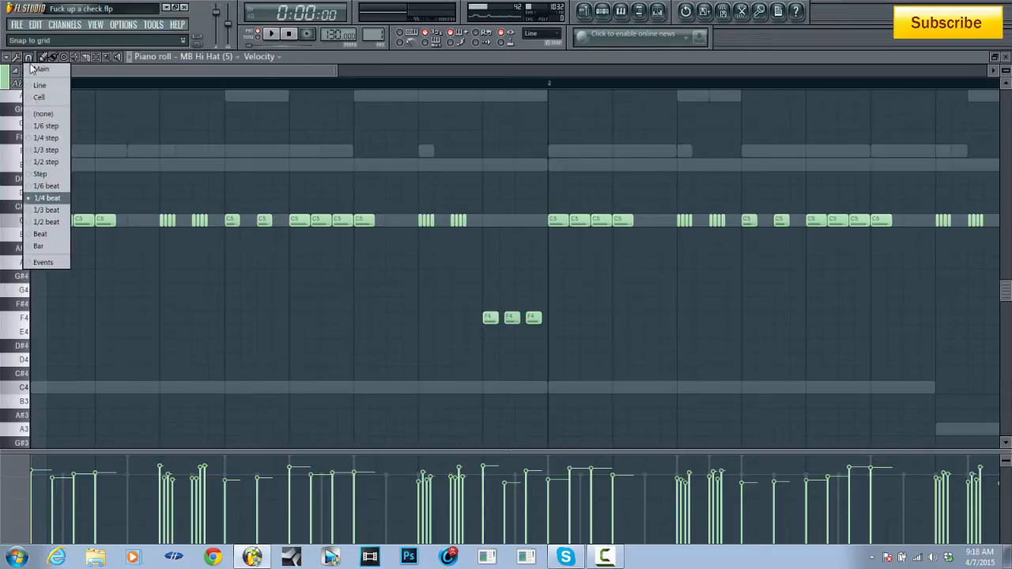
left_click(60, 212)
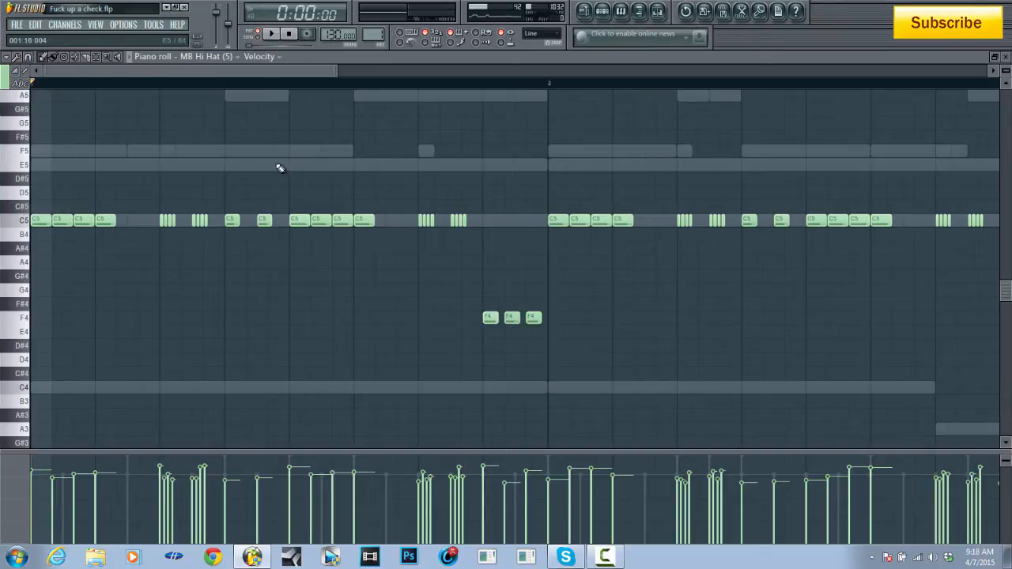
left_click(292, 164)
left_click(336, 166)
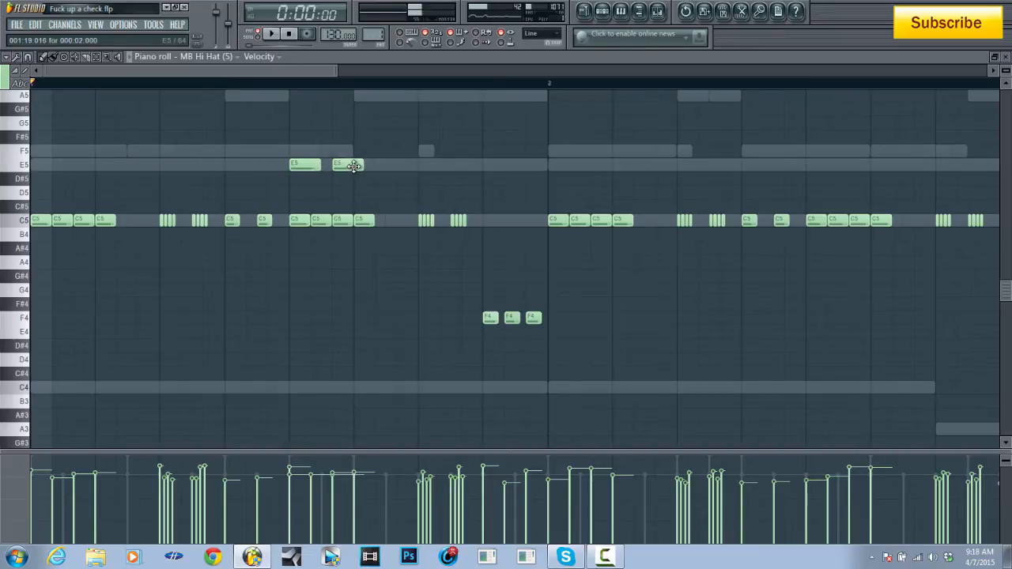
left_click_drag(340, 166, 318, 166)
left_click(355, 166)
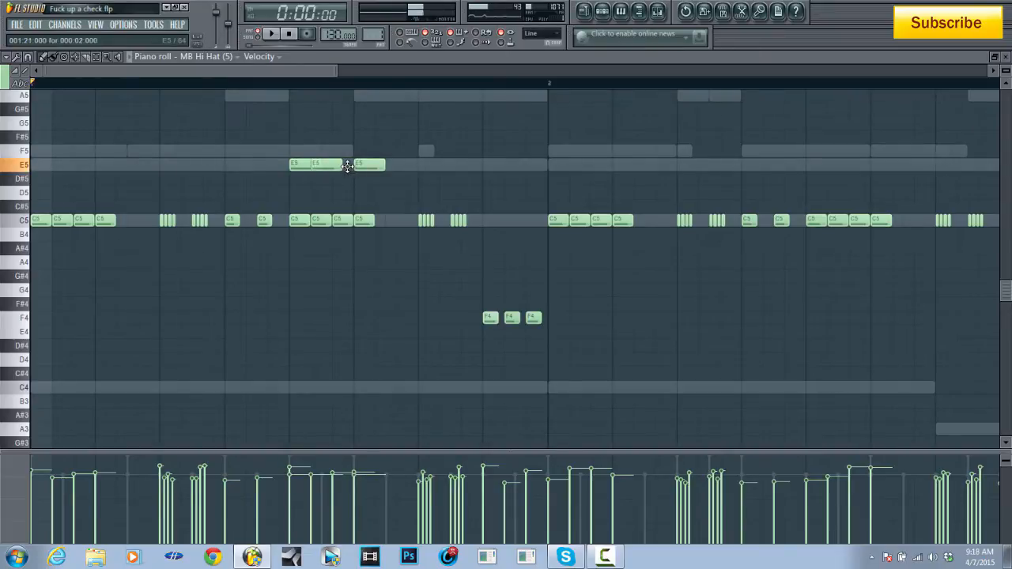
Step: Delete the three trial E5 notes from bar 1
right_click(355, 166)
right_click(328, 166)
right_click(301, 166)
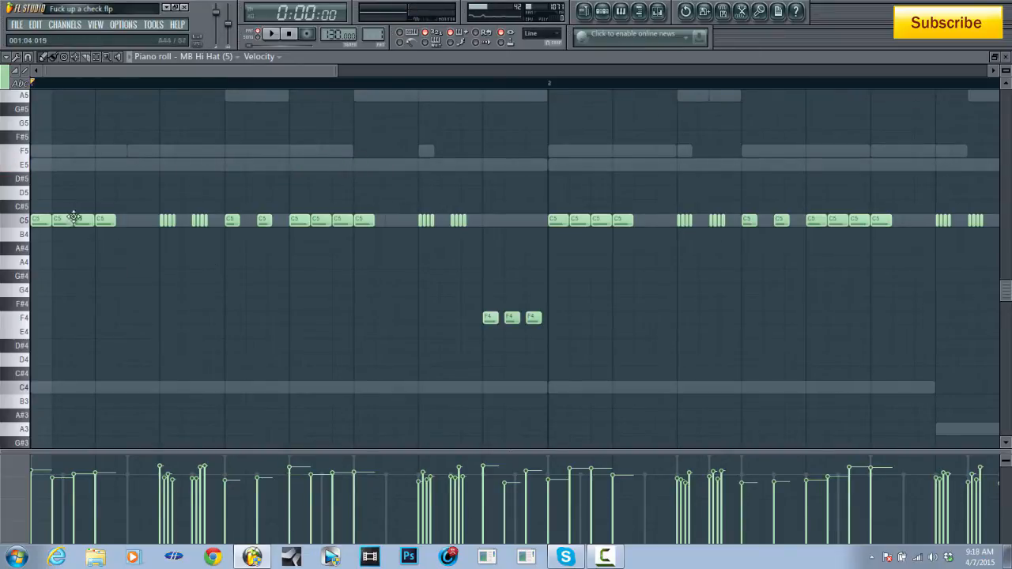
Step: Play the opening C5 notes of the MB Hi Hat (5) pattern briefly
left_click(98, 58)
left_click(271, 34)
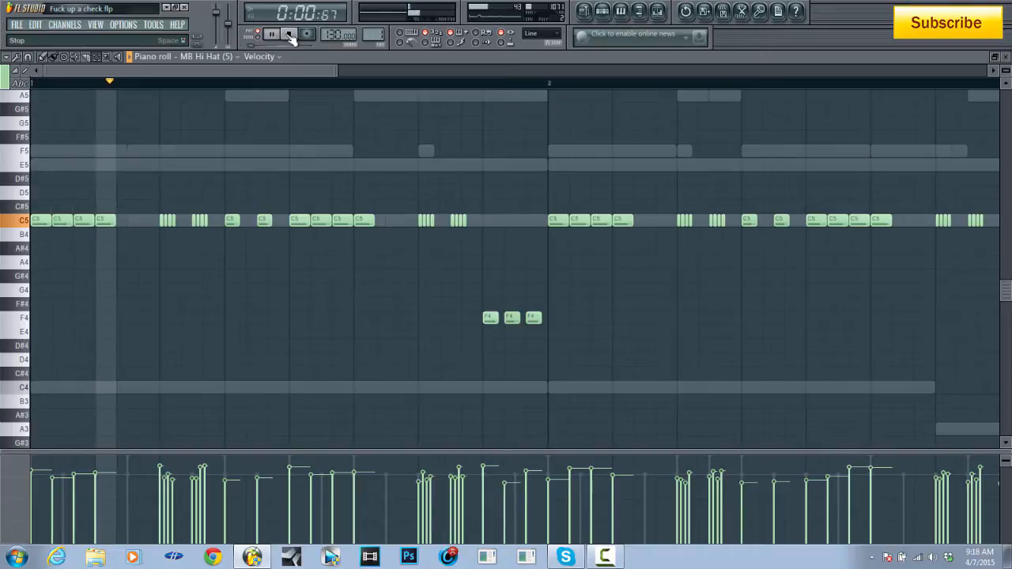
left_click(288, 33)
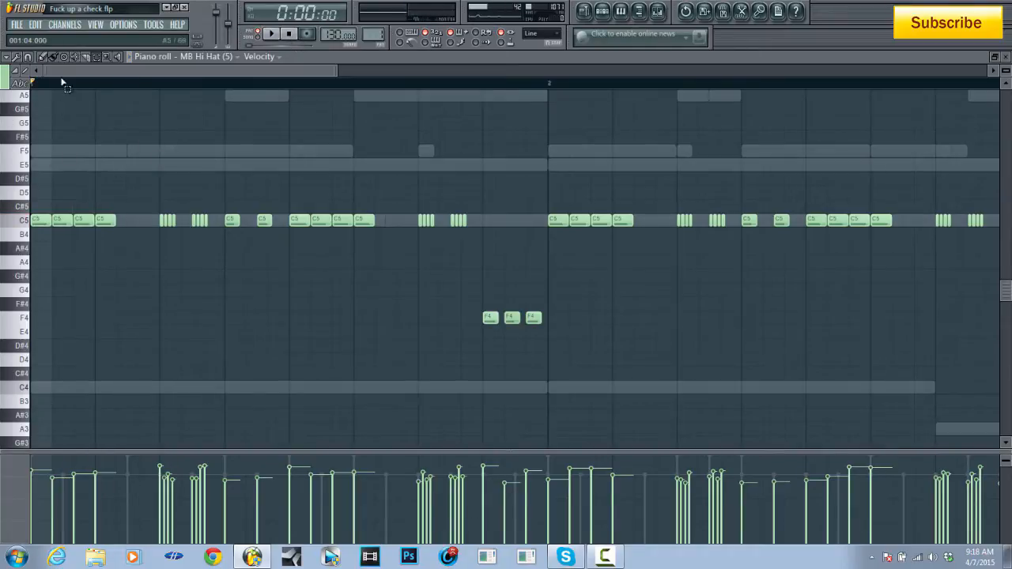
Step: Set the piano roll snap to 1/4 beat and play the MB Hi Hat (5) pattern through most of bar 1
left_click(30, 59)
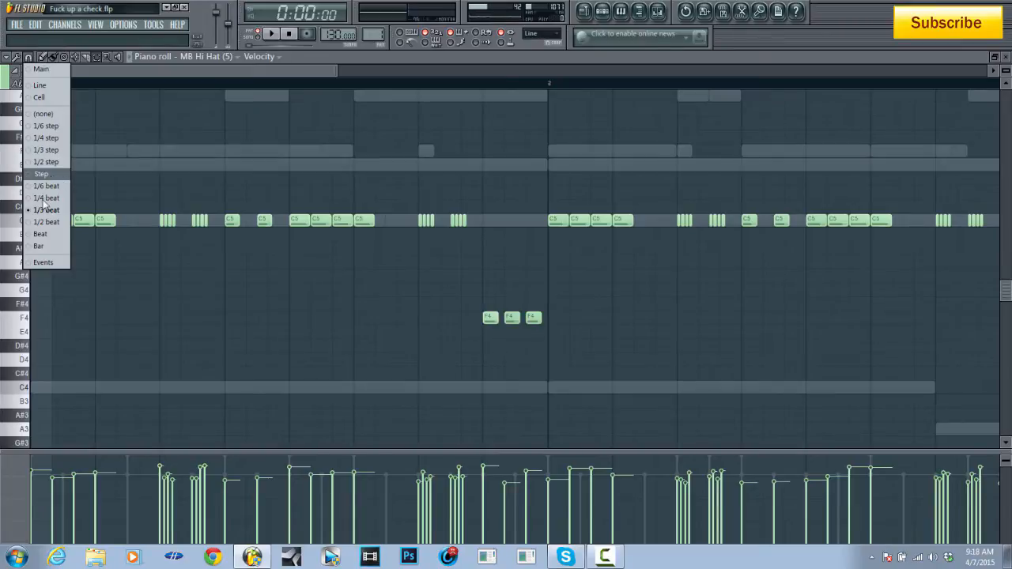
left_click(39, 199)
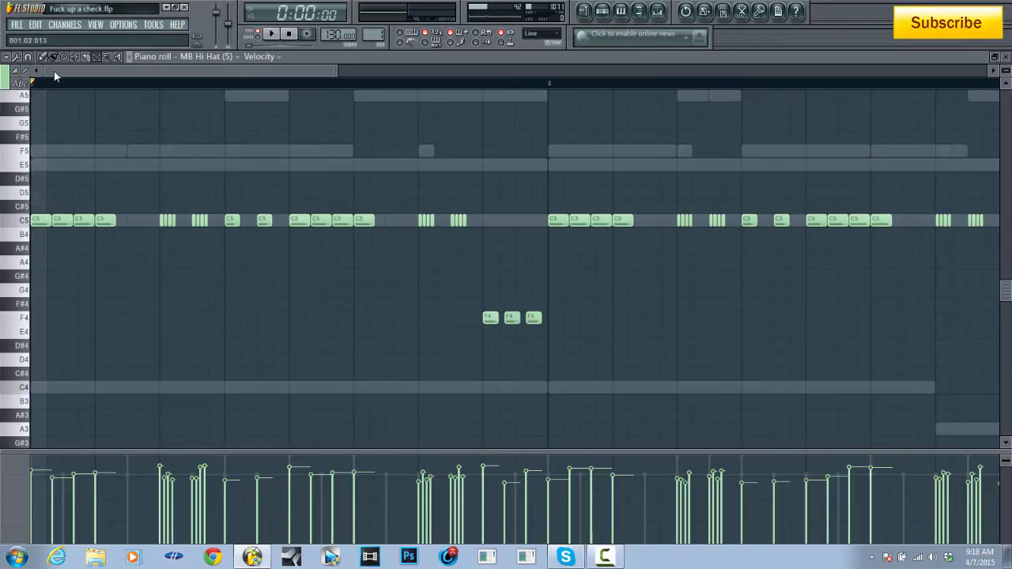
left_click(28, 59)
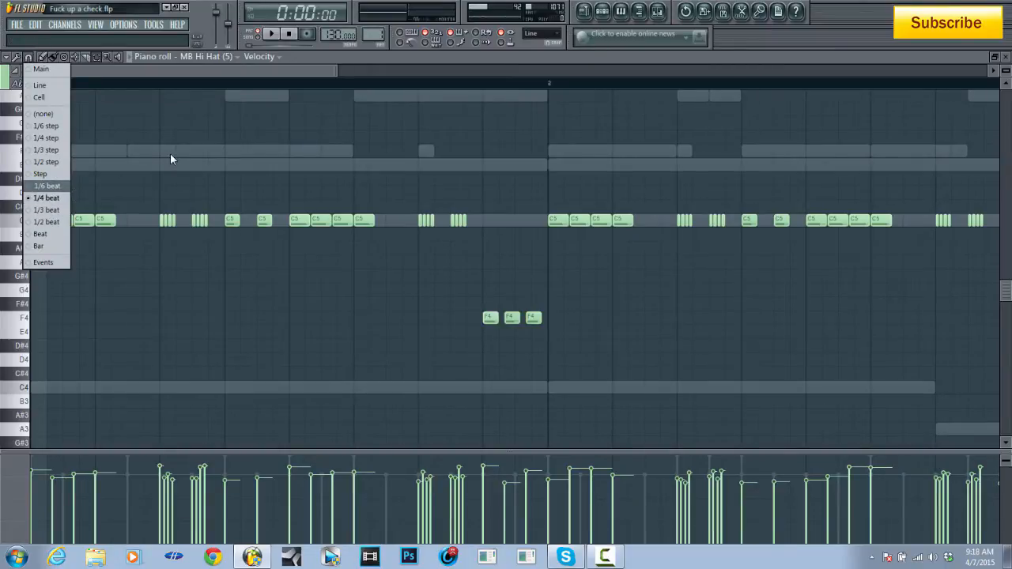
left_click(231, 86)
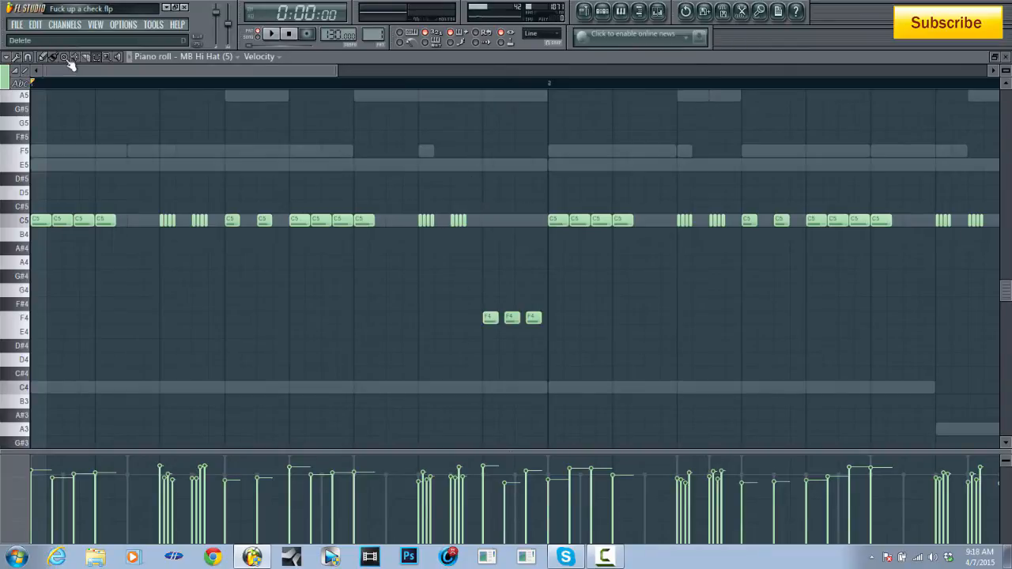
left_click(271, 33)
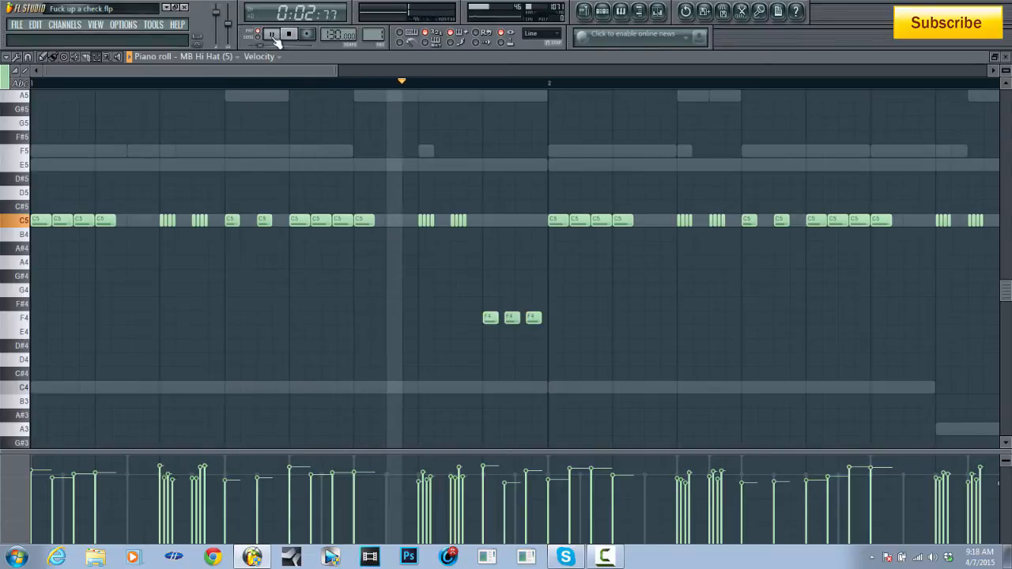
left_click(289, 36)
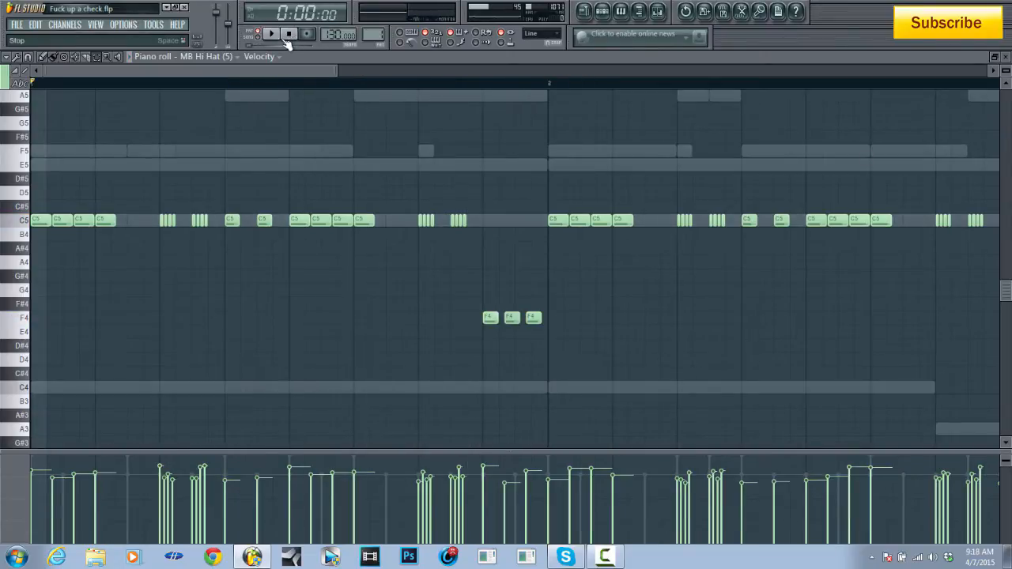
Step: Raise the high-pass band of Fruity Parametric EQ 2 on the MB Hi Hat (5) mixer track to about 3370 Hz during playback
left_click(657, 11)
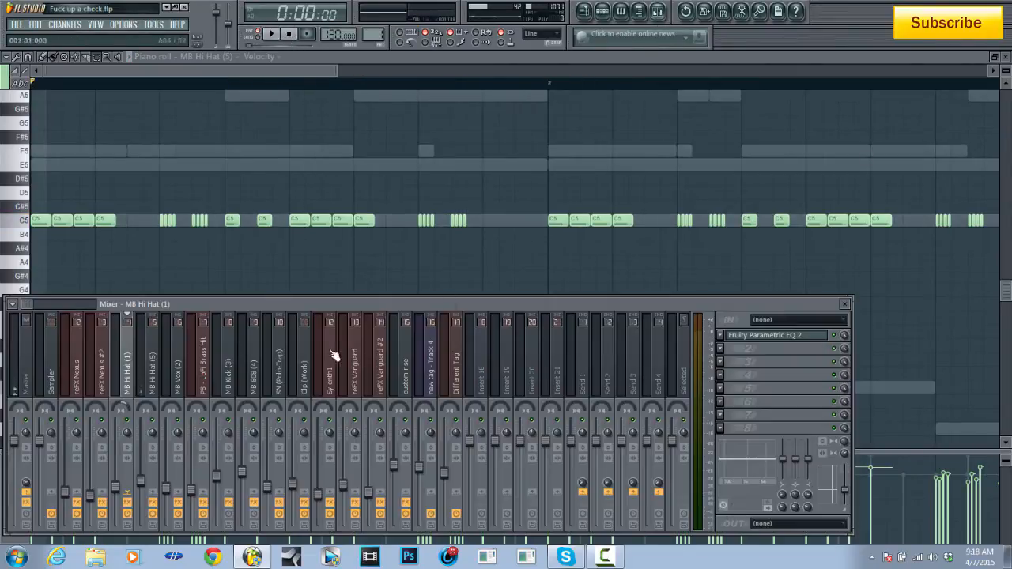
left_click(153, 384)
left_click(773, 337)
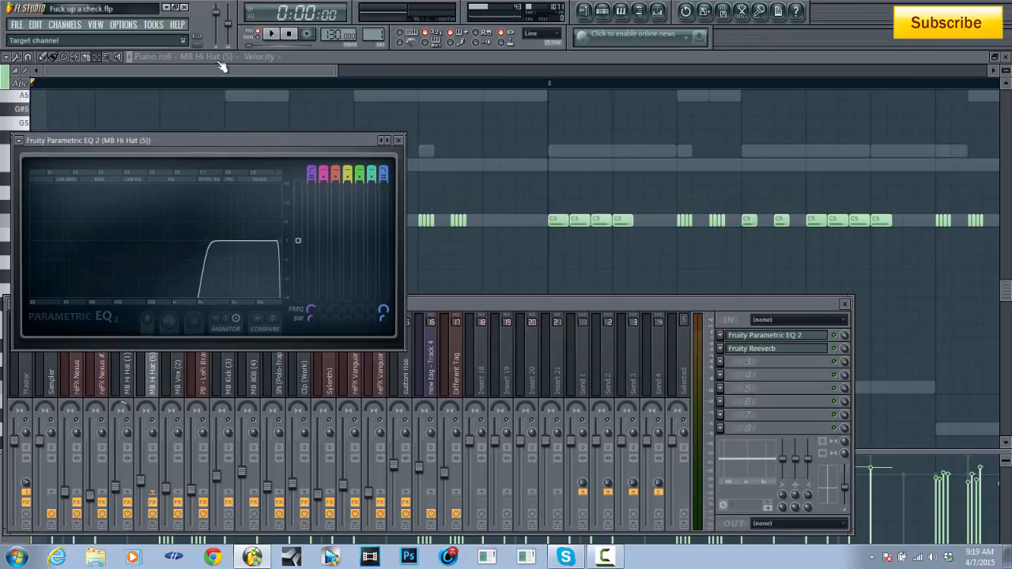
left_click(271, 34)
mouse_move(210, 244)
left_mouse_down()
mouse_move(69, 242)
mouse_move(215, 241)
left_mouse_up()
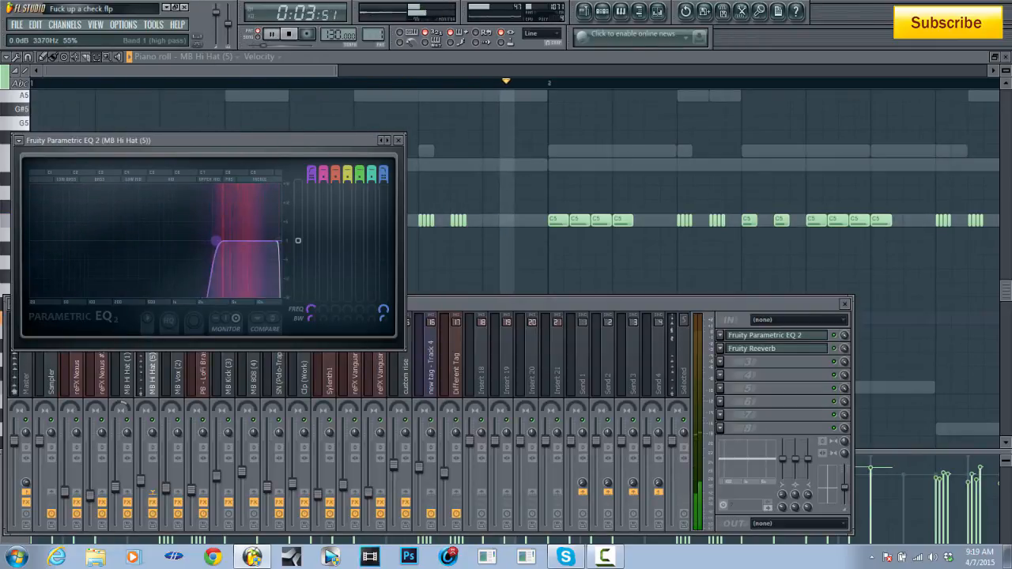
key("space")
Step: Inspect the Fruity Reeverb settings on the MB Hi Hat (5) mixer track and close the effect window
left_click(779, 348)
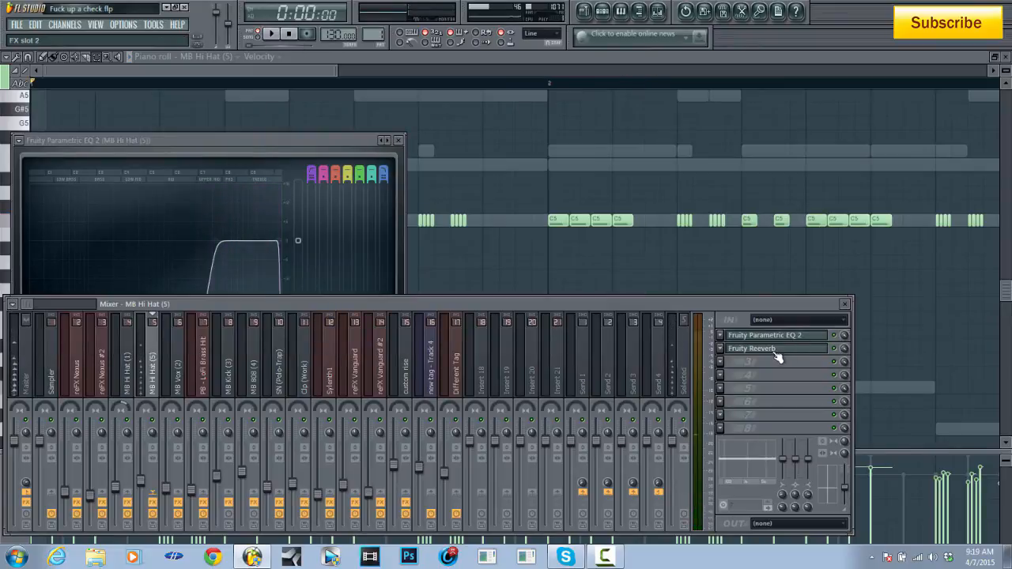
left_click_drag(196, 156, 546, 139)
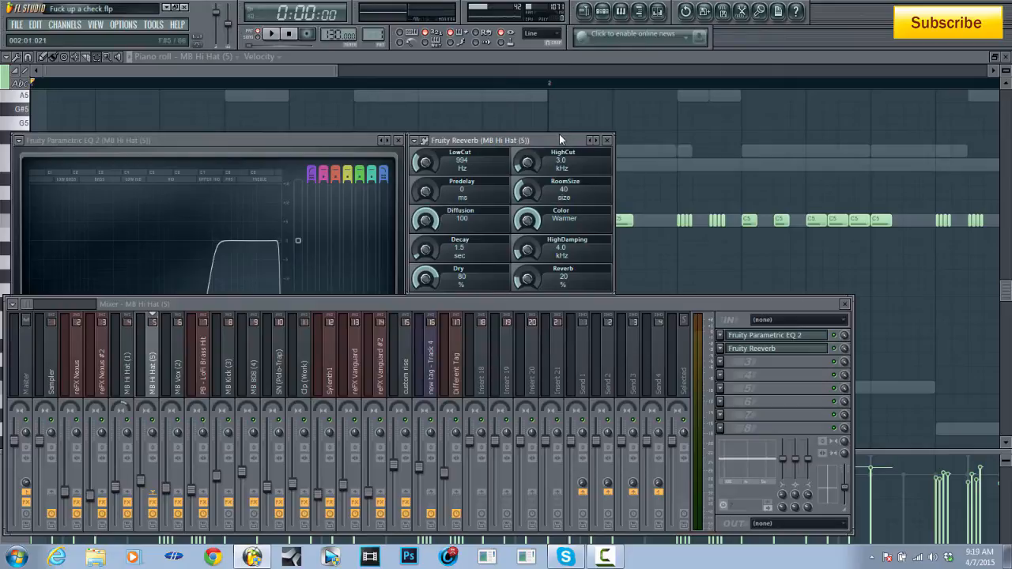
left_click_drag(541, 136, 522, 116)
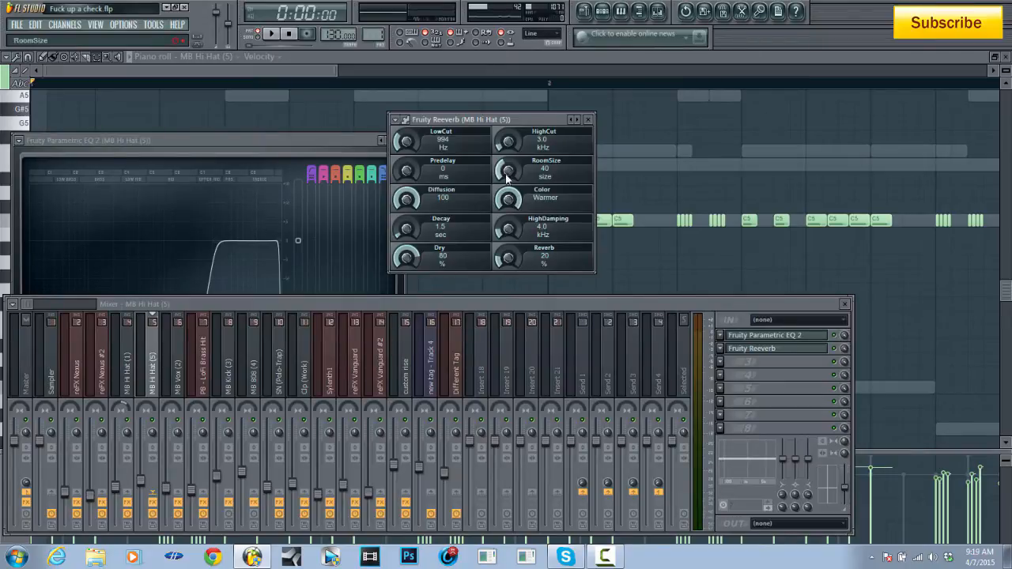
left_click(589, 120)
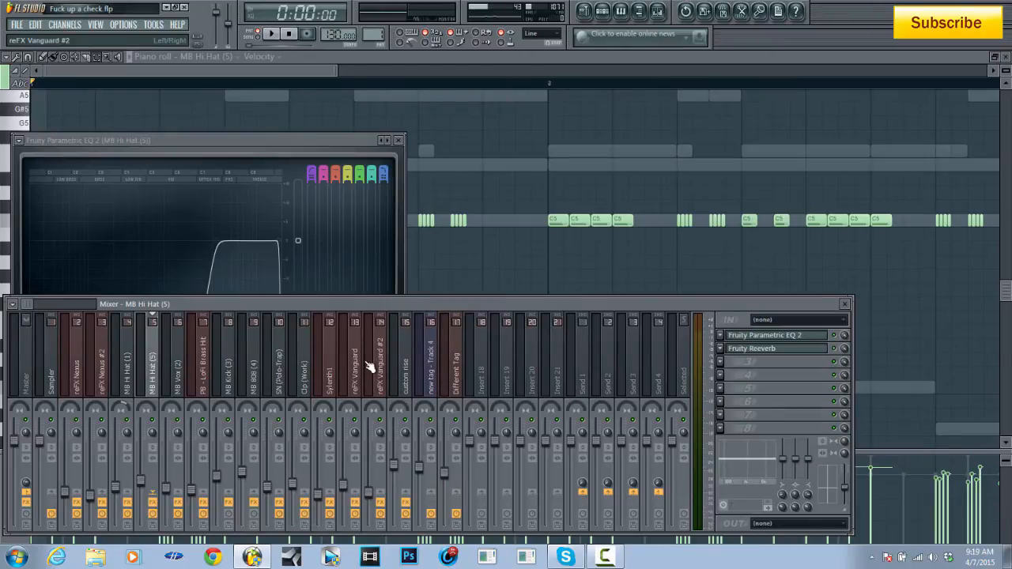
Step: Solo the MB Vox (2) channel in Pattern 1 and play it briefly
left_click(602, 9)
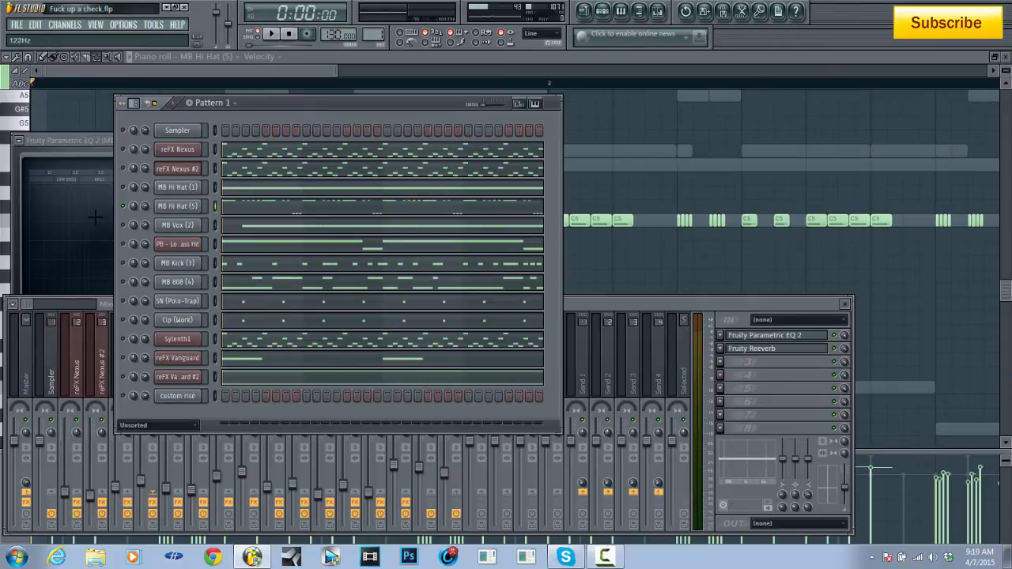
left_click(128, 225)
left_click(123, 207)
left_click(270, 35)
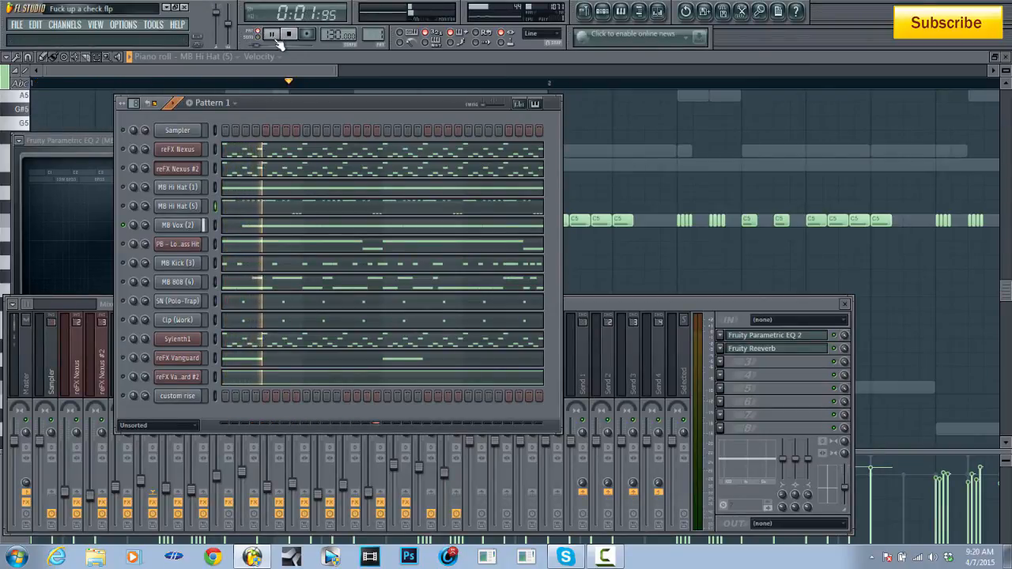
left_click(288, 34)
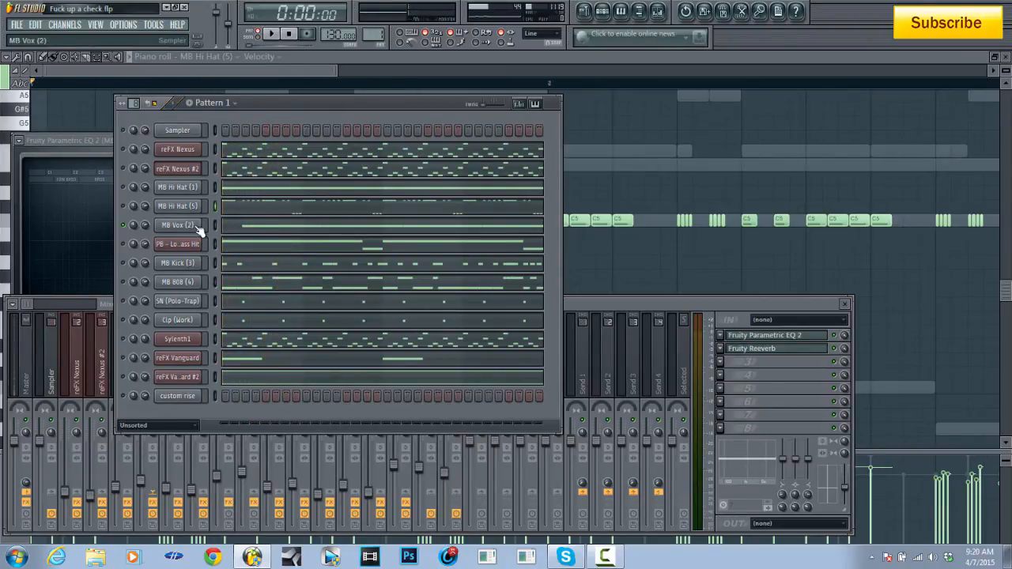
Step: Open the channel settings of MB Vox (2) to examine its sample, and play the pattern briefly
left_click(193, 226)
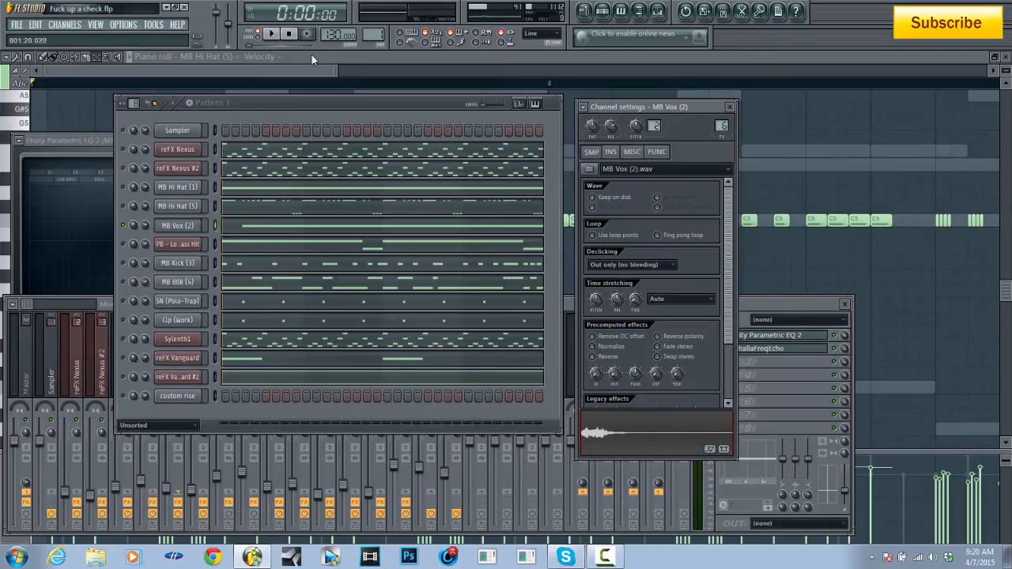
left_click(271, 35)
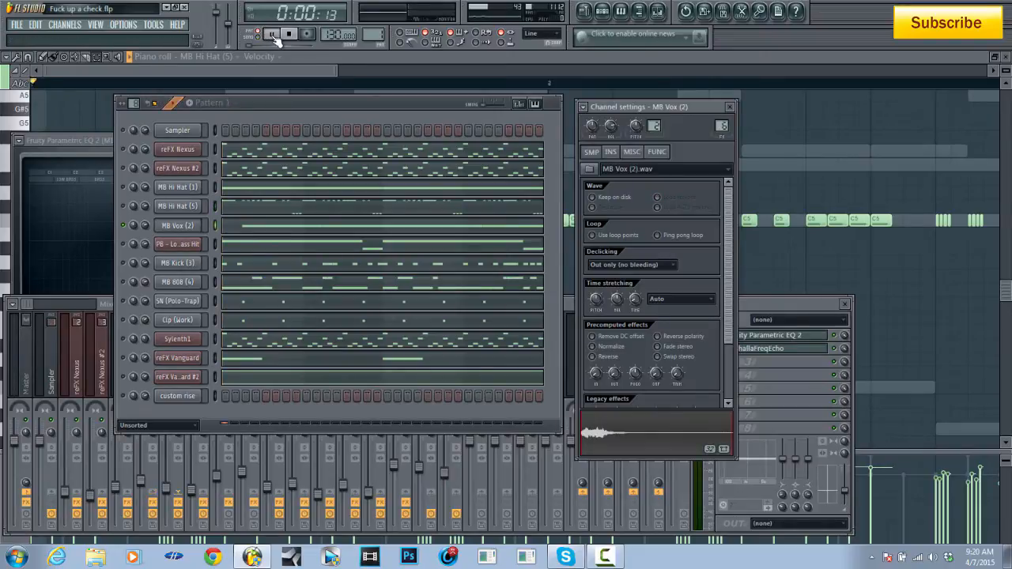
left_click(291, 35)
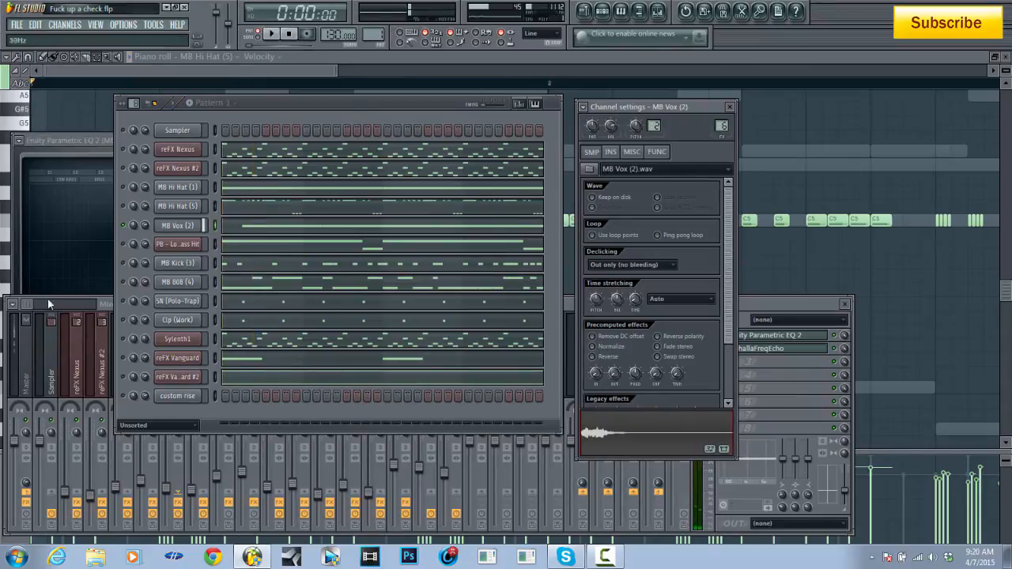
Step: Select the Master mixer track to view its effects and play the soloed MB Vox (2) channel again
left_click(32, 324)
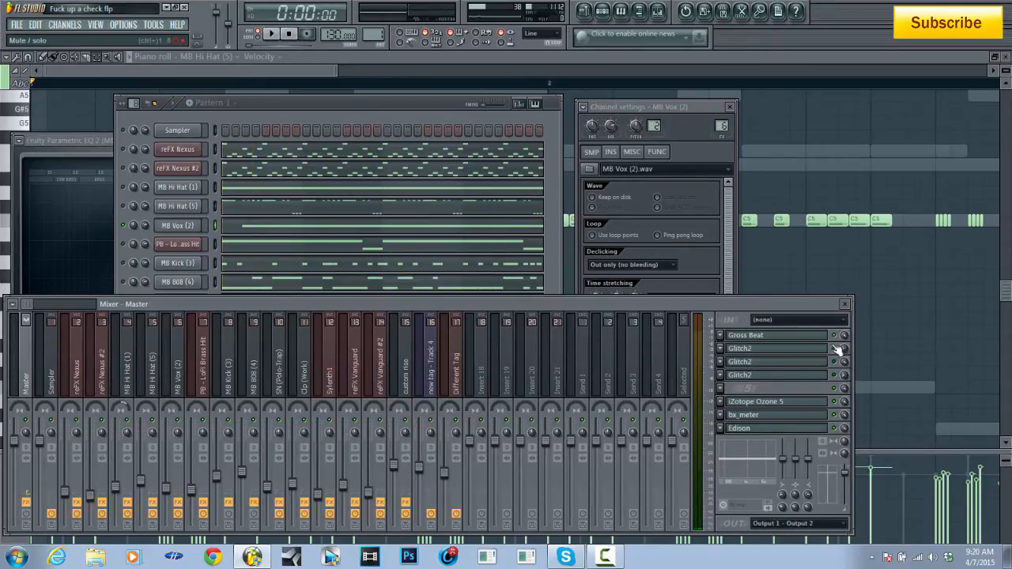
left_click(272, 34)
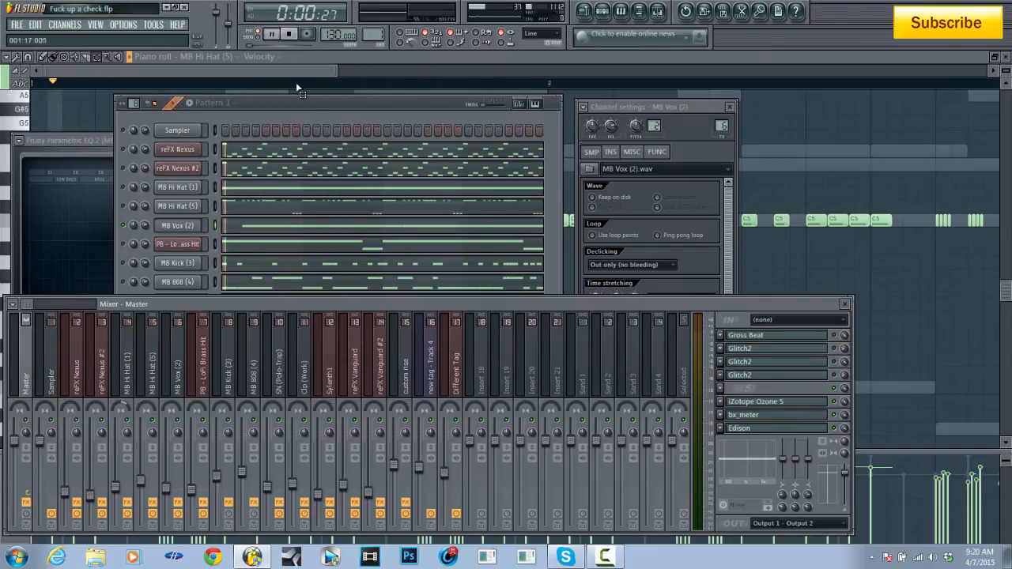
left_click(314, 109)
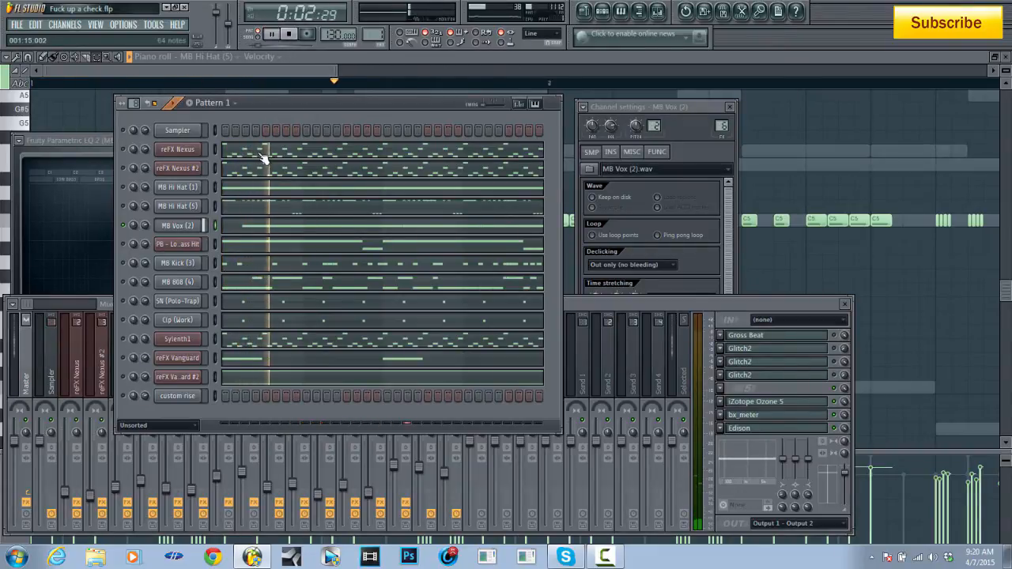
left_click(289, 34)
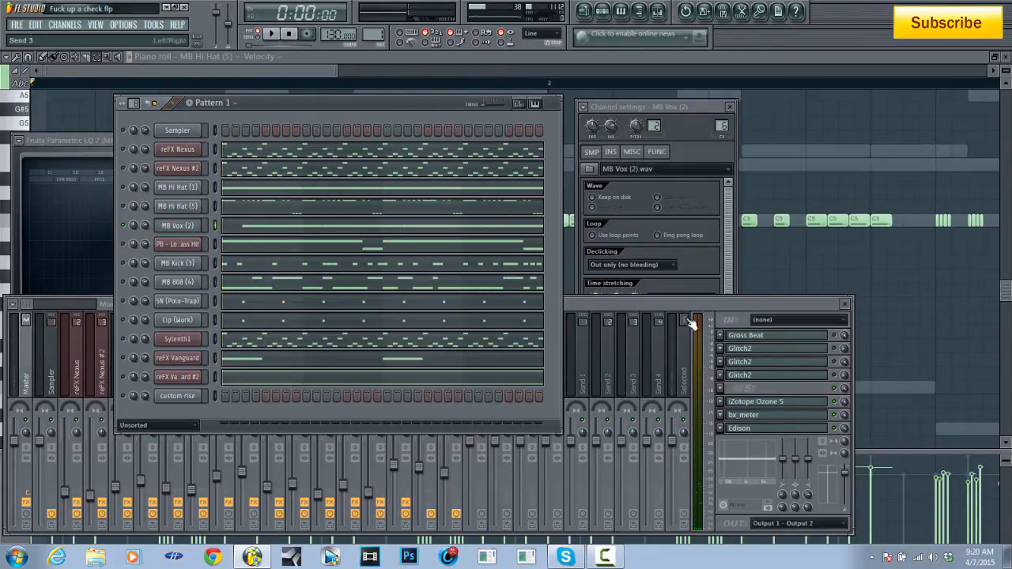
Step: Select the MB Vox (2) mixer track and inspect its Fruity Parametric EQ 2 curve
left_click(736, 308)
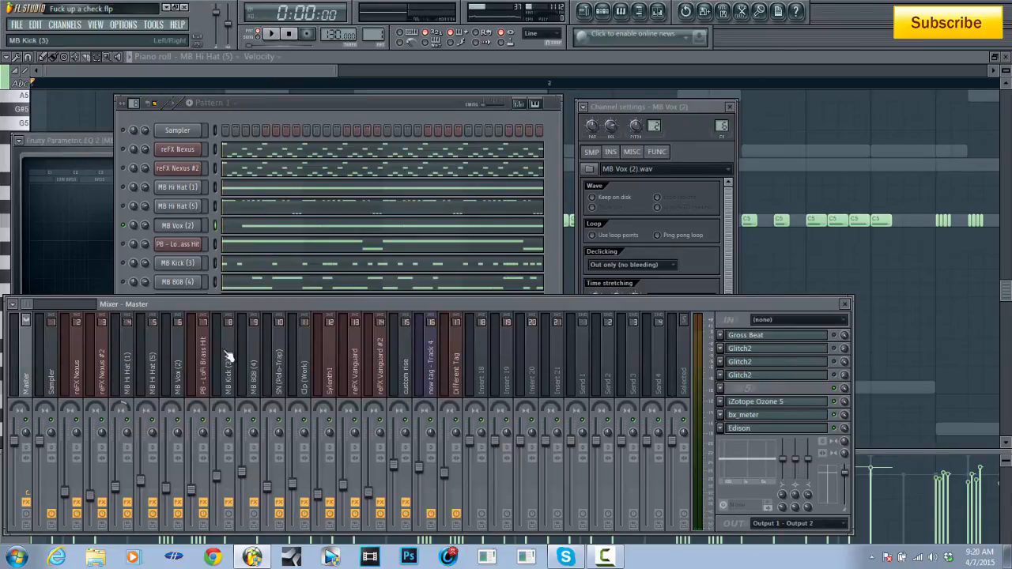
left_click(234, 387)
left_click(183, 386)
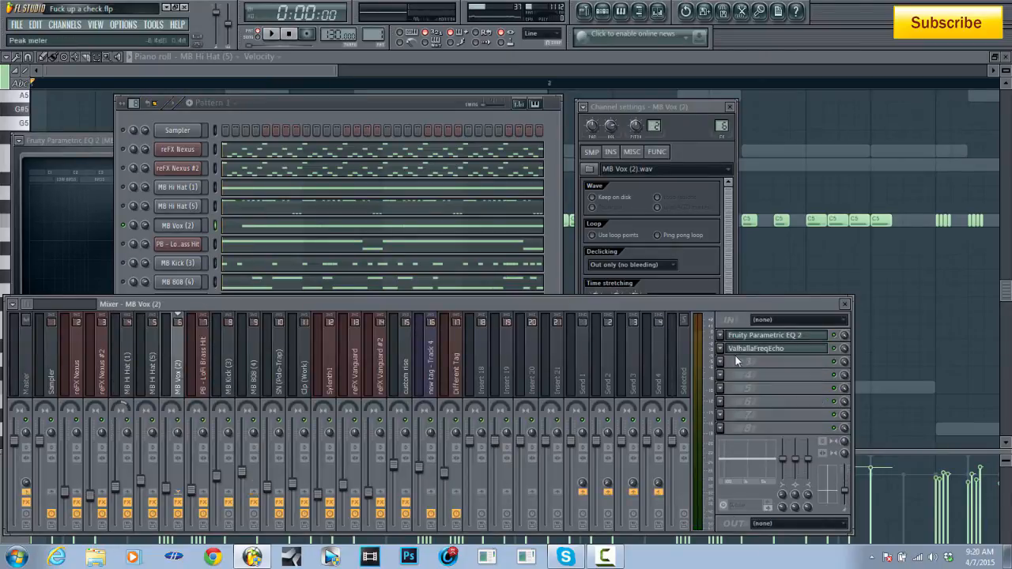
left_click(756, 337)
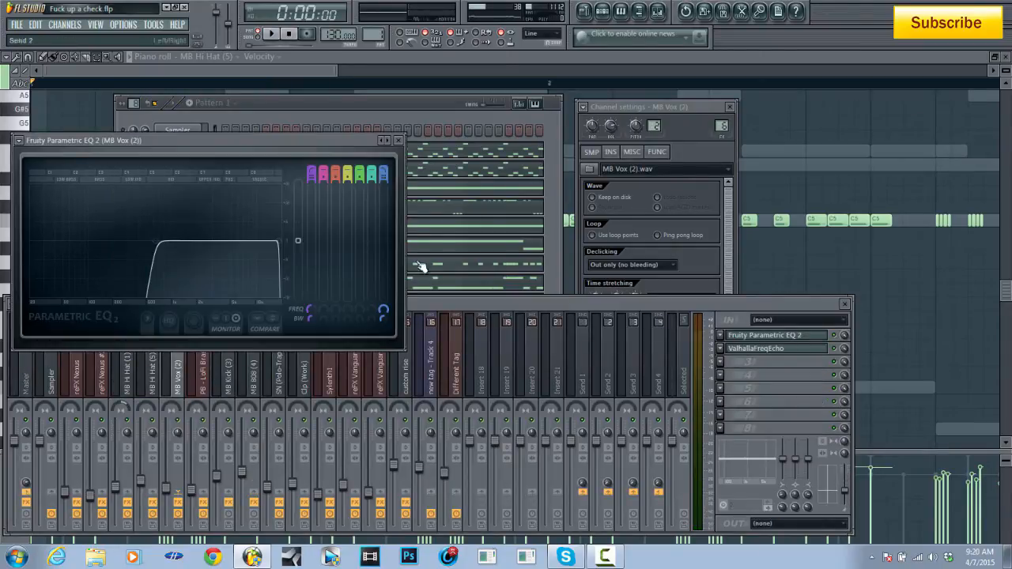
Step: Examine the ValhallaFreqEcho settings on the MB Vox (2) mixer track and toggle the effect
left_click(773, 351)
left_click_drag(327, 152, 703, 114)
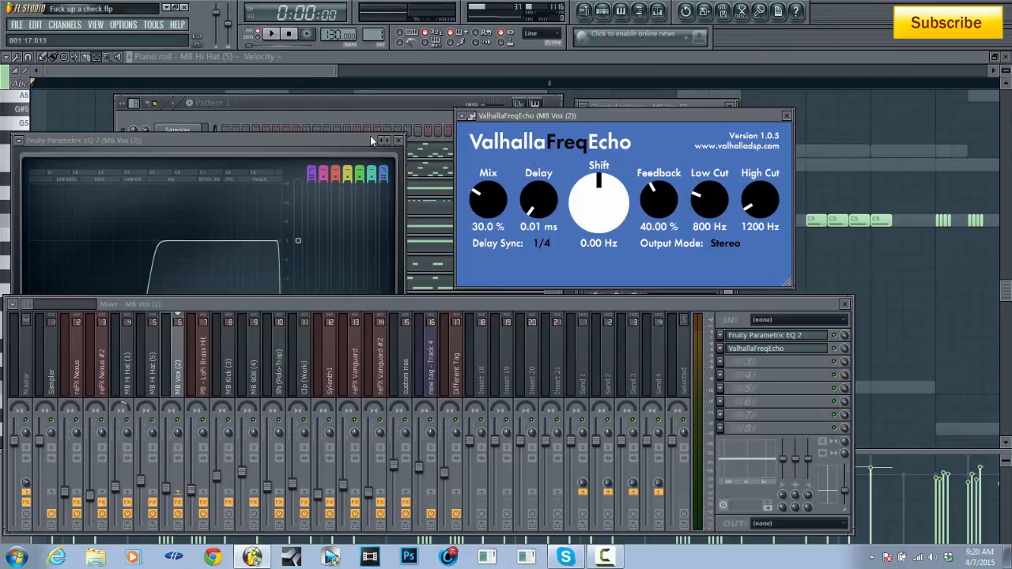
left_click(834, 351)
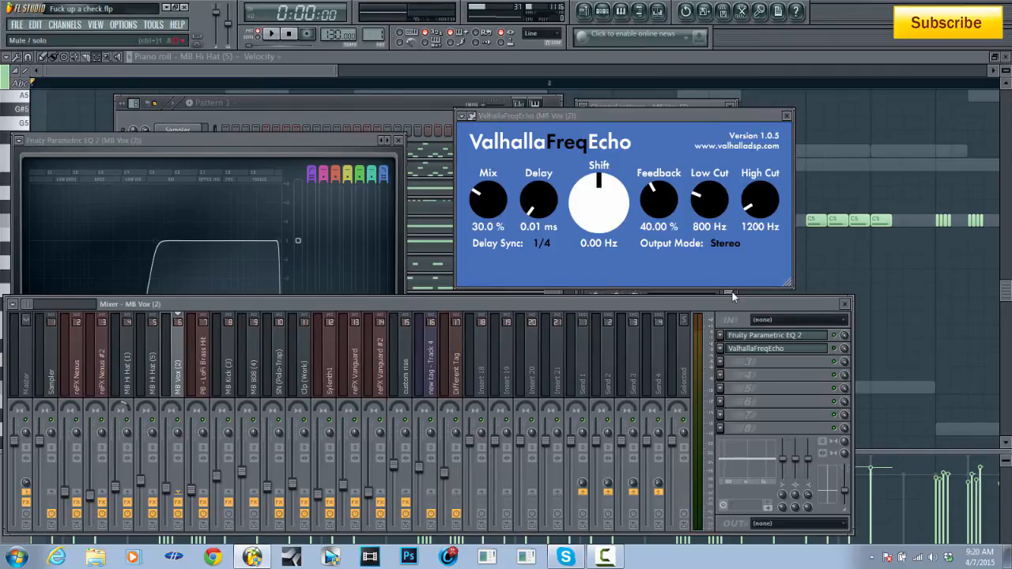
Step: Play the soloed MB Vox (2) channel twice to hear it through its mixer effects
left_click(272, 34)
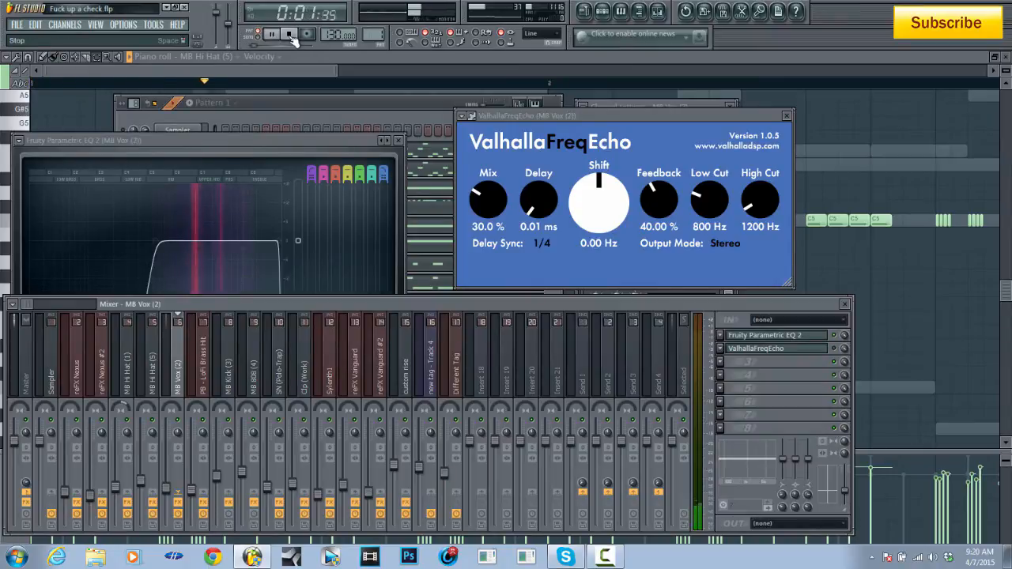
left_click(289, 34)
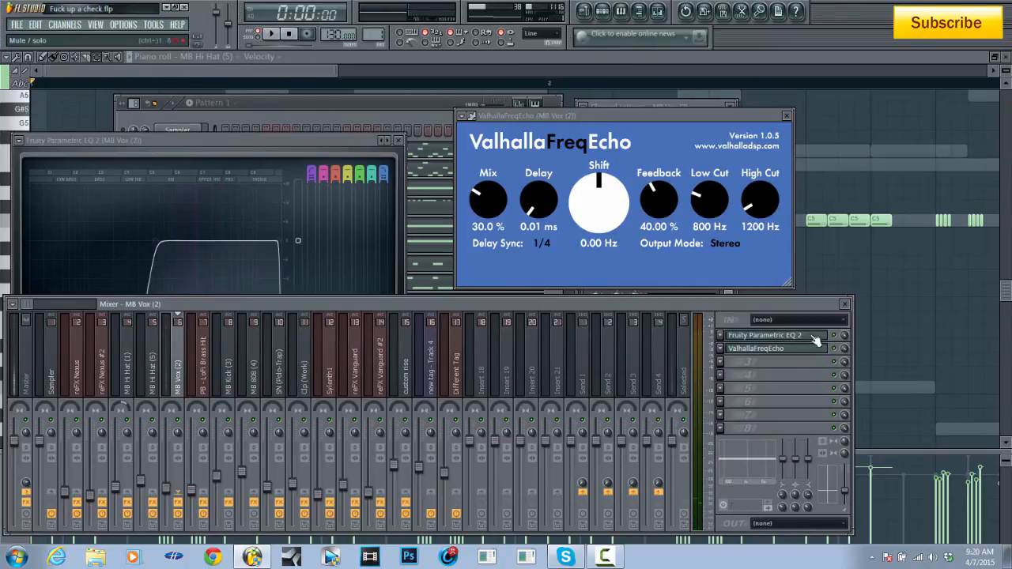
left_click(271, 34)
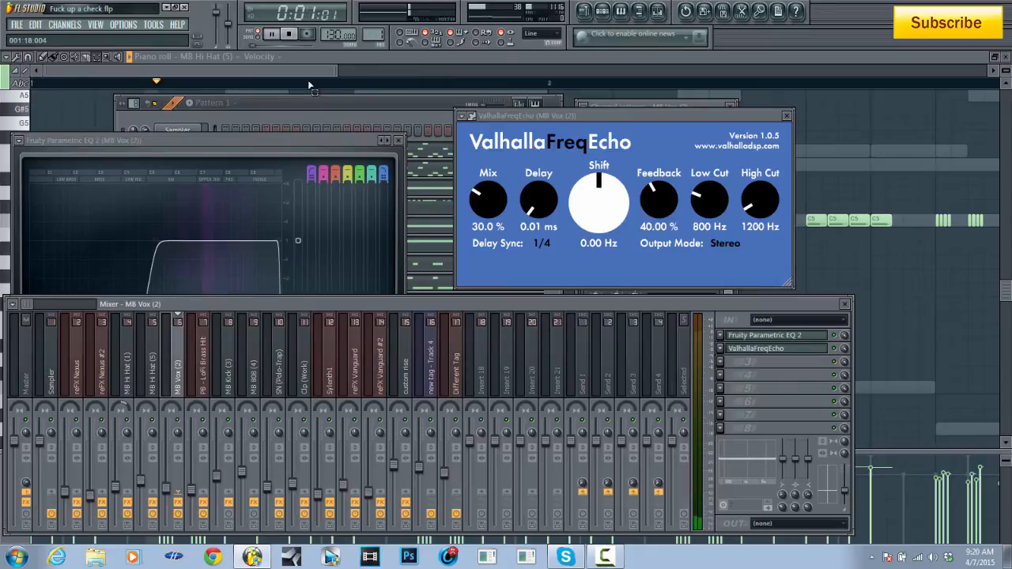
left_click(288, 35)
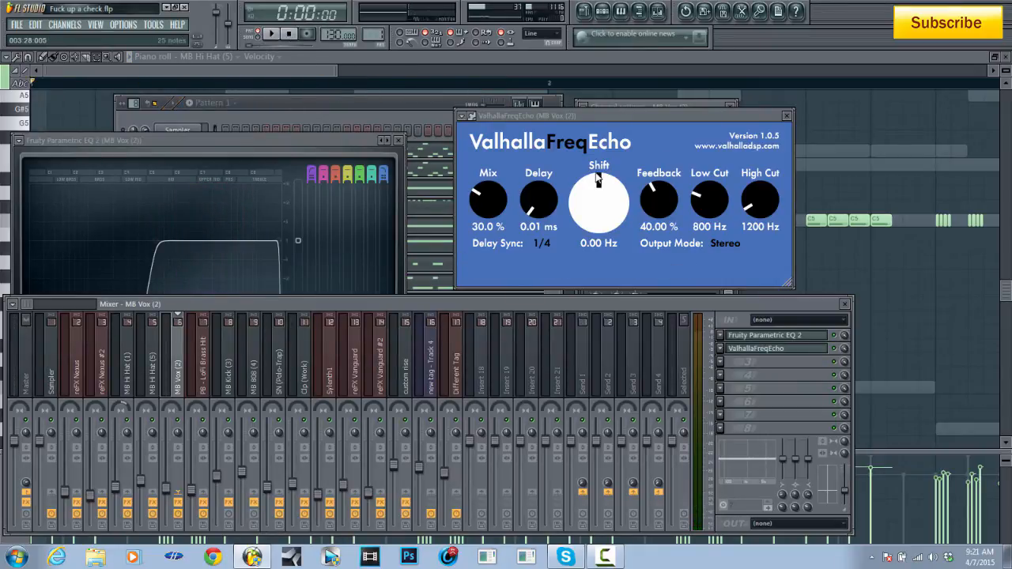
Step: Solo the PB - LoFi Brass Hit channel, select its mixer track and play the pattern briefly
left_click(383, 106)
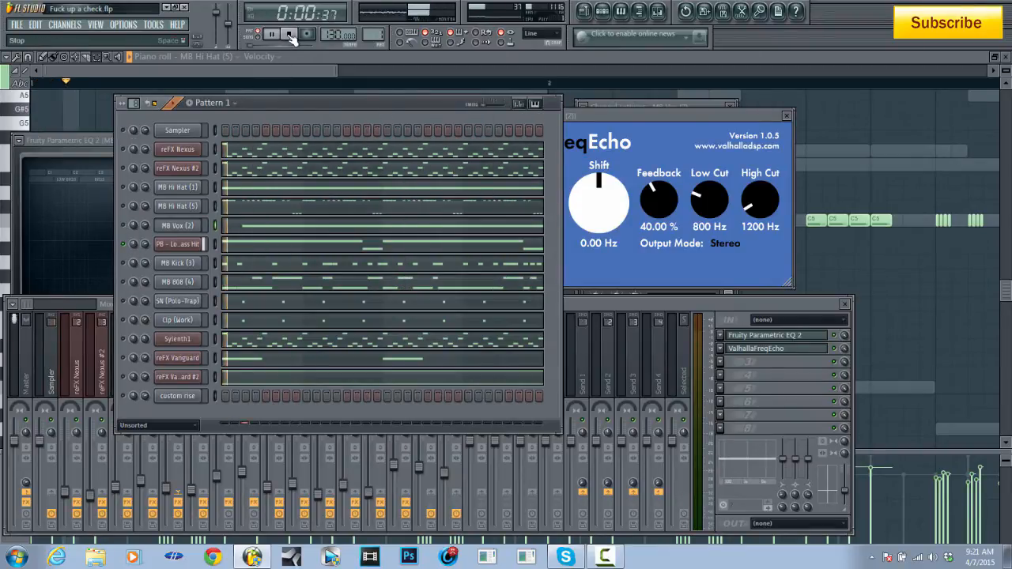
left_click(693, 303)
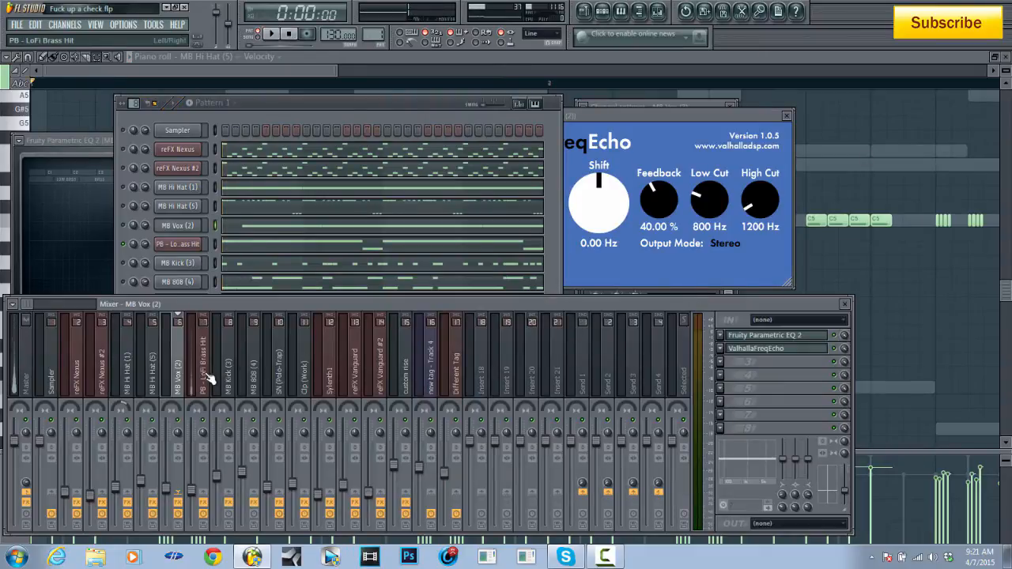
left_click(305, 115)
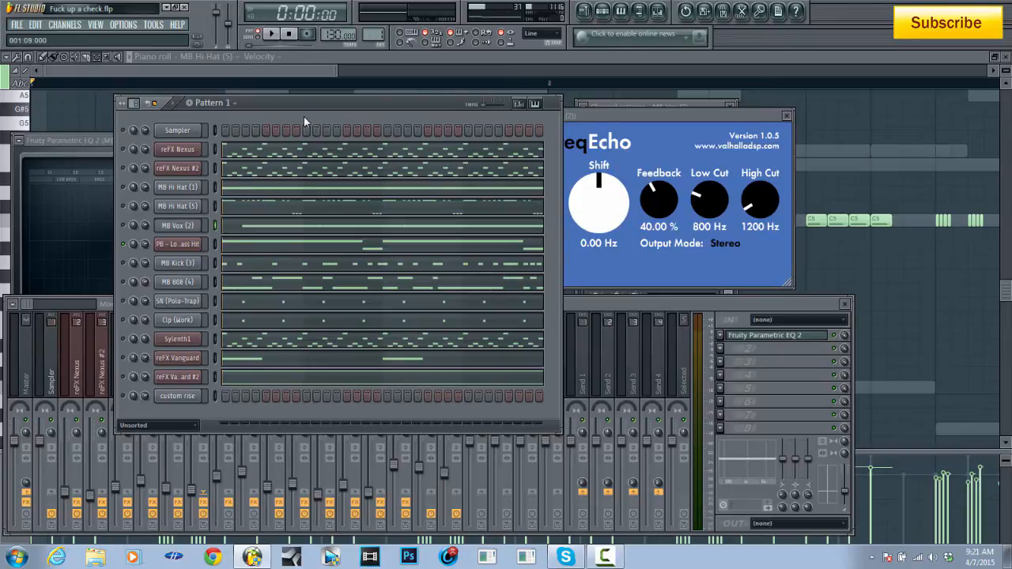
left_click(272, 35)
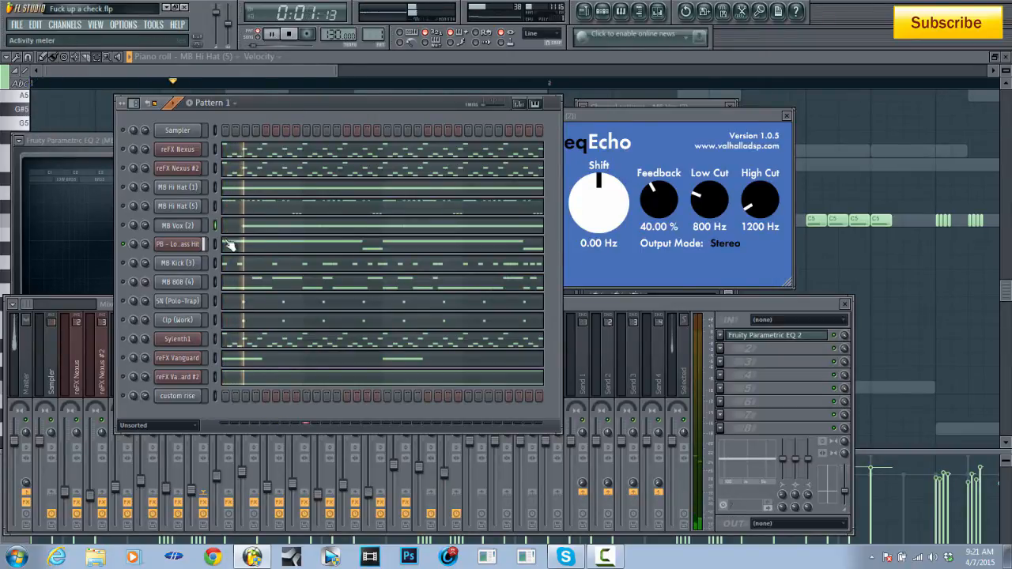
left_click(290, 35)
Step: Inspect the Fruity Parametric EQ 2 curve on the PB - LoFi Brass Hit mixer track during a short playback
left_click(743, 305)
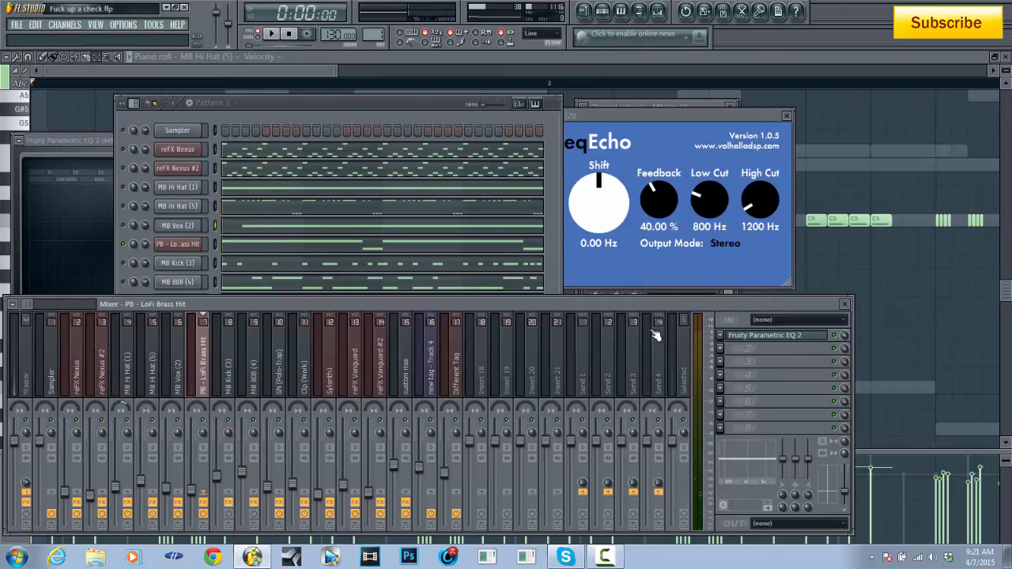
left_click(769, 335)
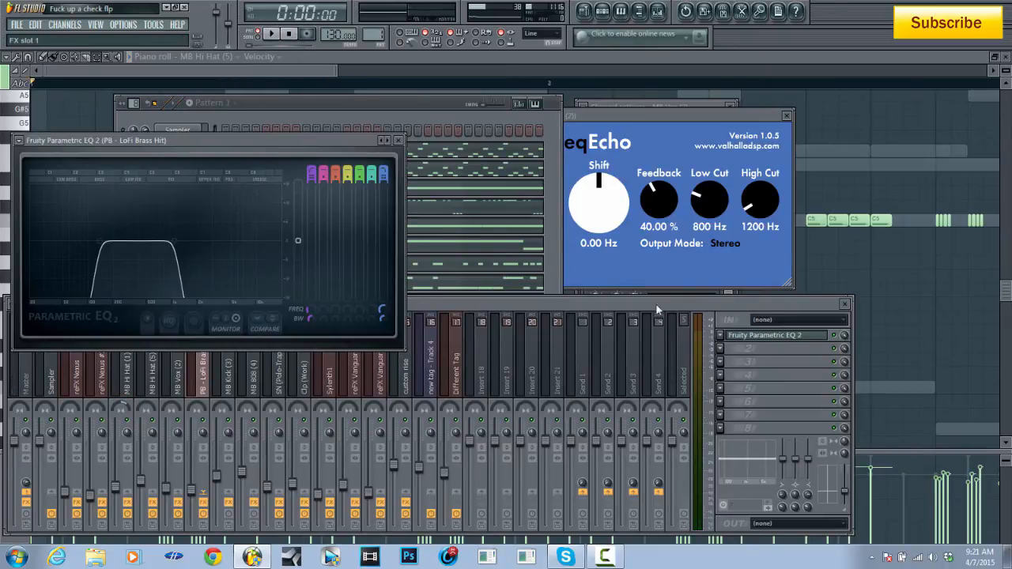
left_click(272, 35)
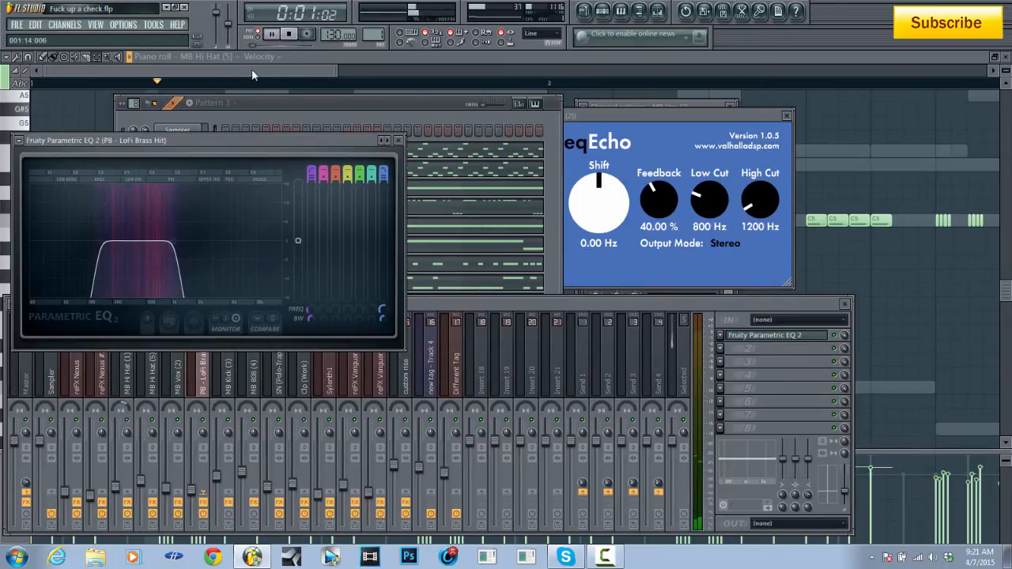
key("space")
Step: Solo the SN (Polo-Trap) channel in Pattern 1 and play it briefly
left_click(417, 115)
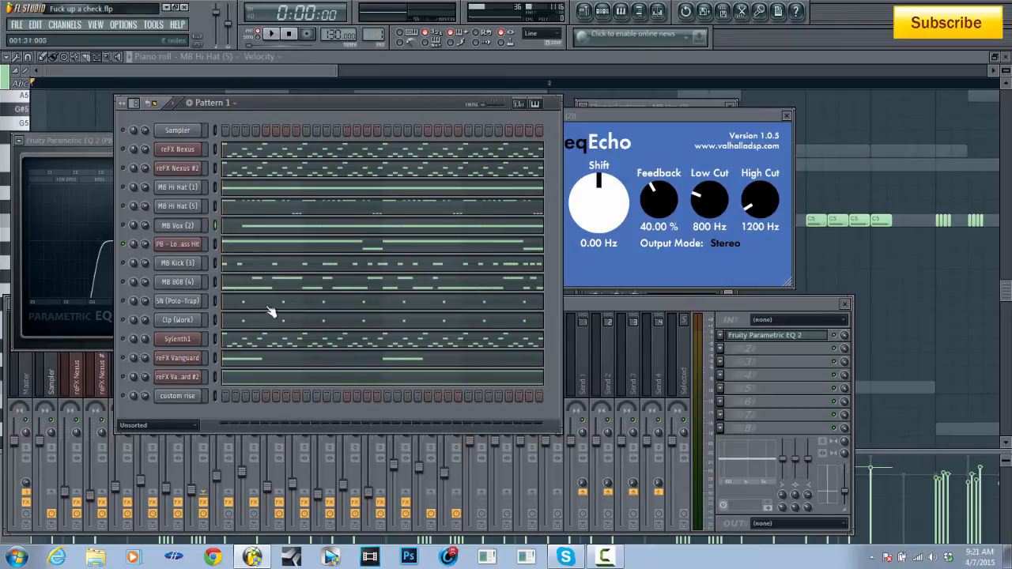
left_click(122, 300)
left_click(271, 33)
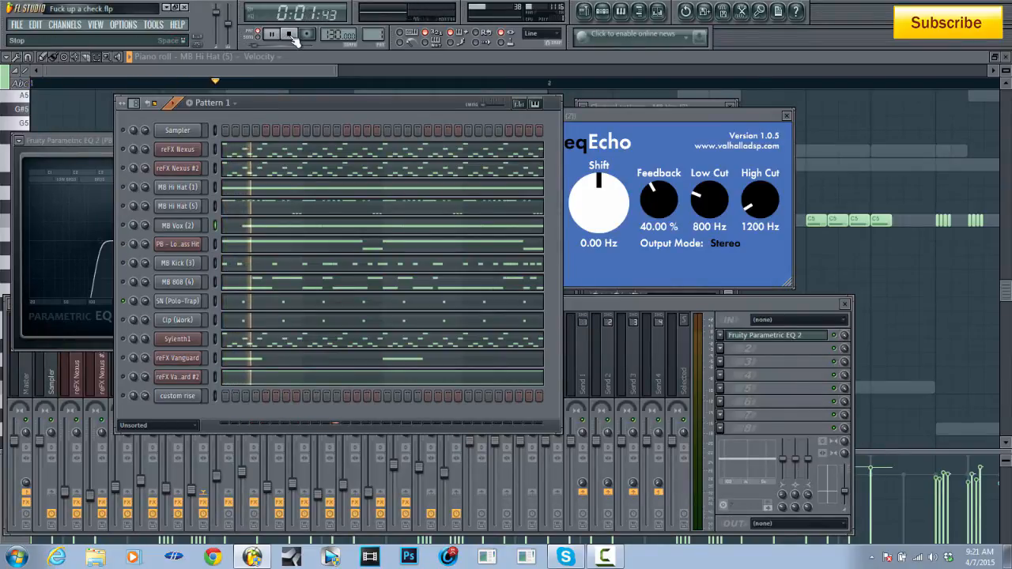
left_click(289, 34)
Step: Select the SN (Polo-Trap) mixer track and inspect its Fruity Parametric EQ 2 curve during a short playback
left_click(804, 303)
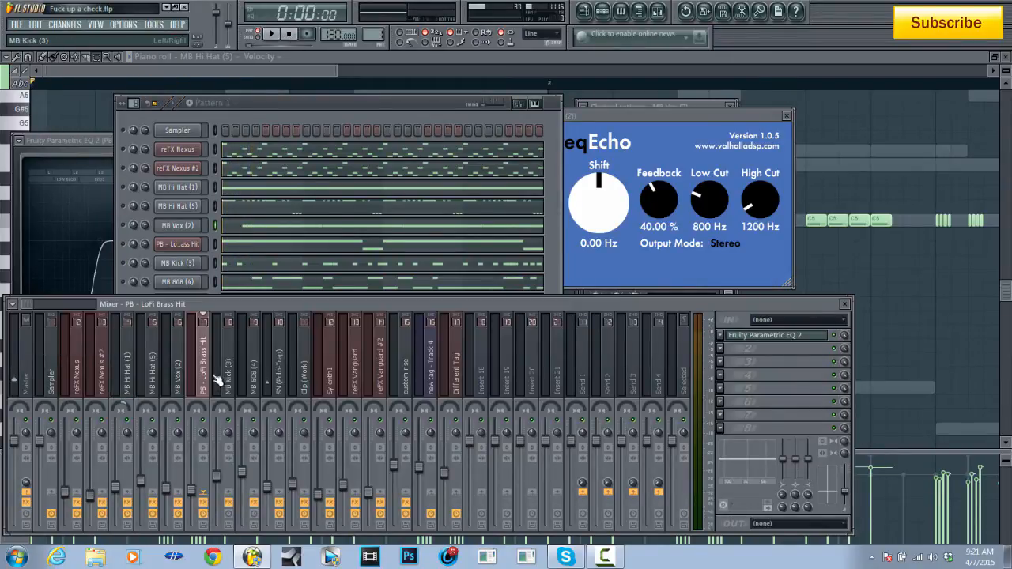
left_click(289, 383)
left_click(793, 336)
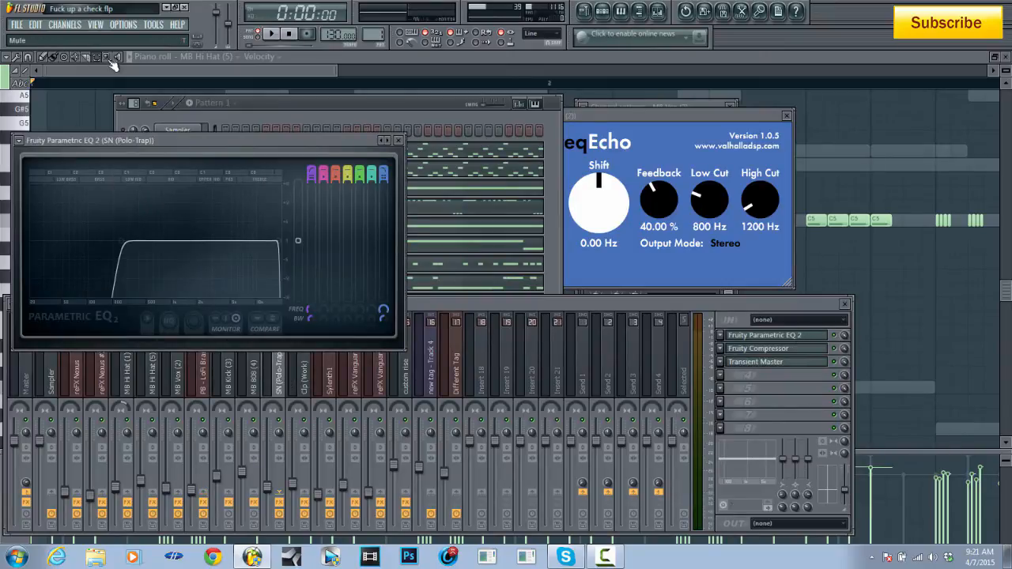
left_click(273, 35)
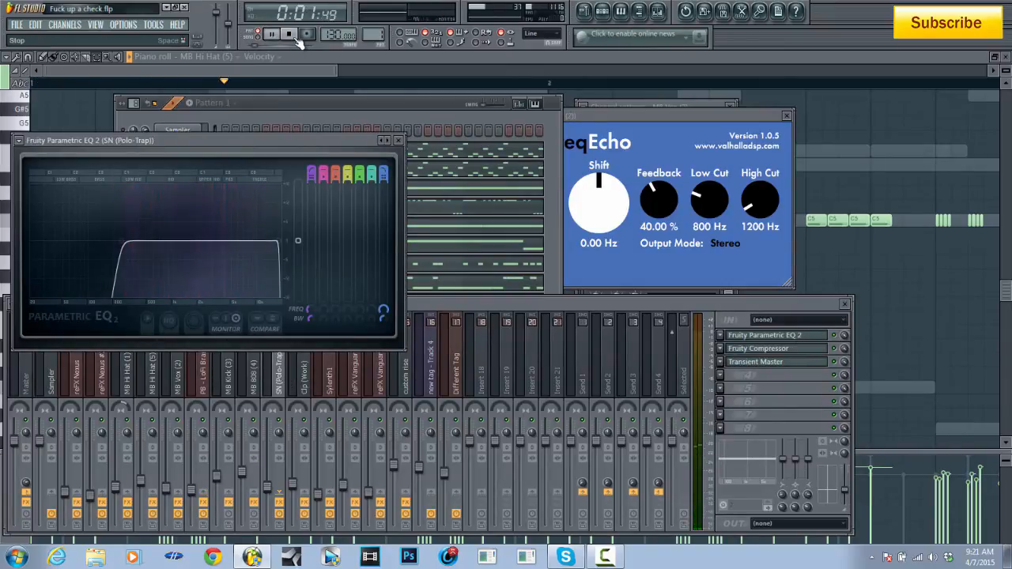
left_click(292, 38)
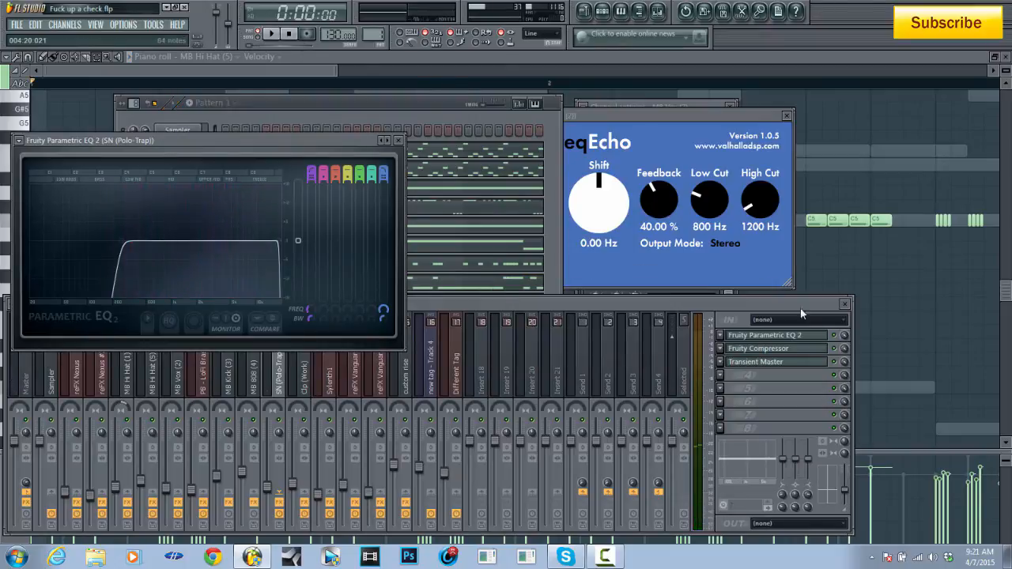
Step: Examine the Fruity Compressor settings on the SN (Polo-Trap) mixer track, moving its window clear of the EQ
left_click(793, 355)
left_click(793, 354)
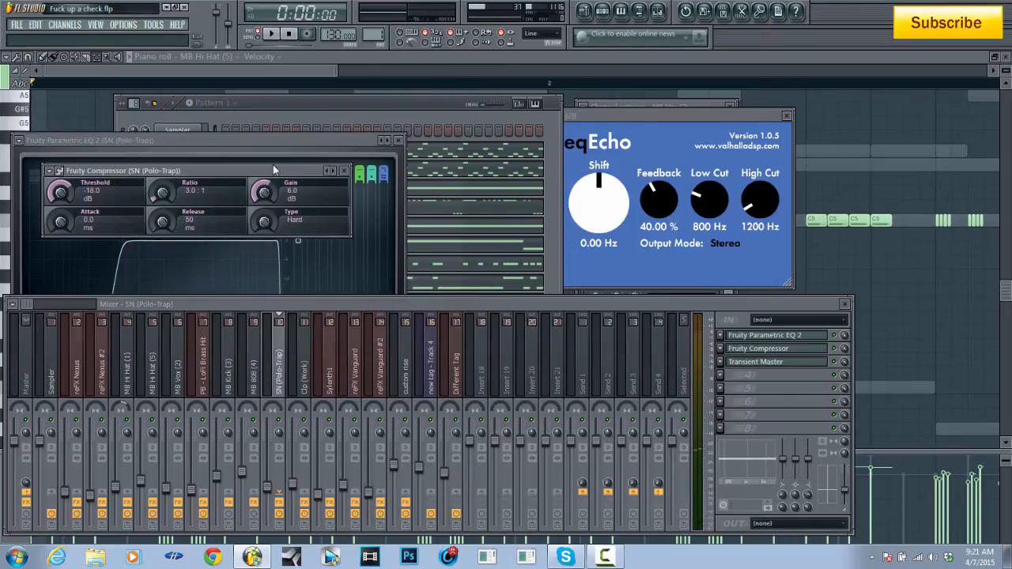
left_click_drag(243, 170, 610, 164)
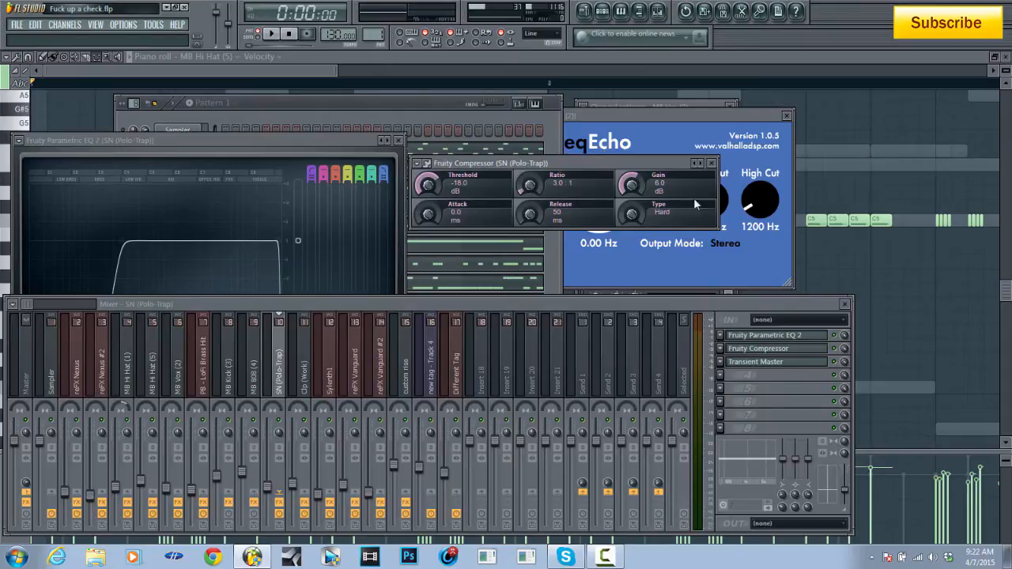
left_click(843, 349)
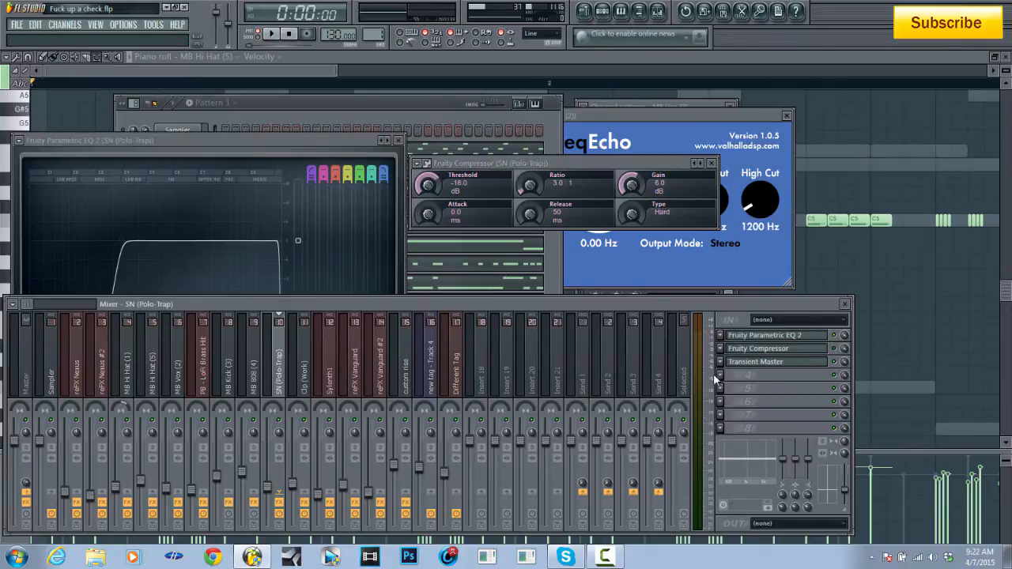
Step: Add a second Fruity Compressor in effect slot 4 of the SN (Polo-Trap) track and place its window below the first compressor
left_click(717, 376)
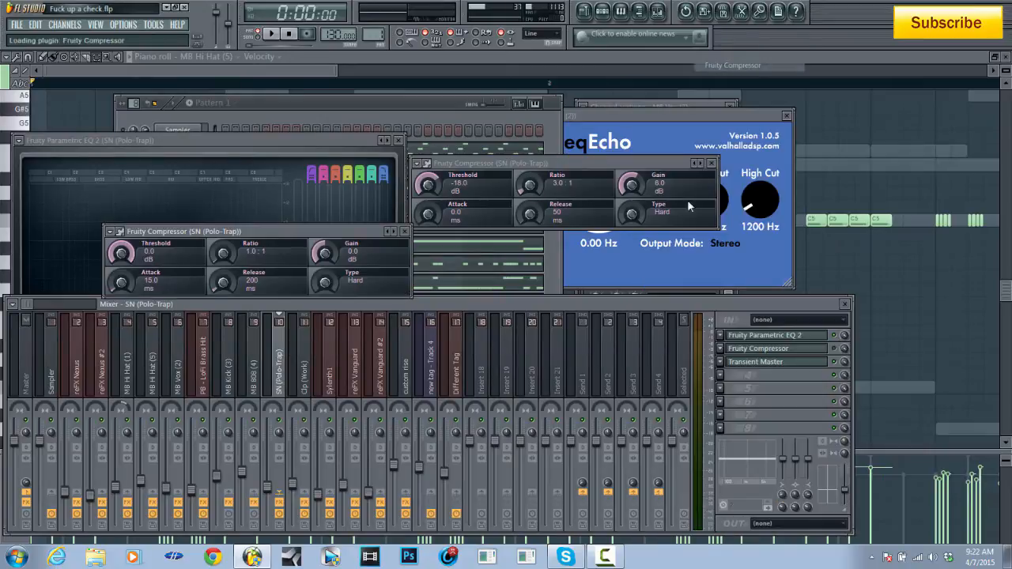
left_click(750, 64)
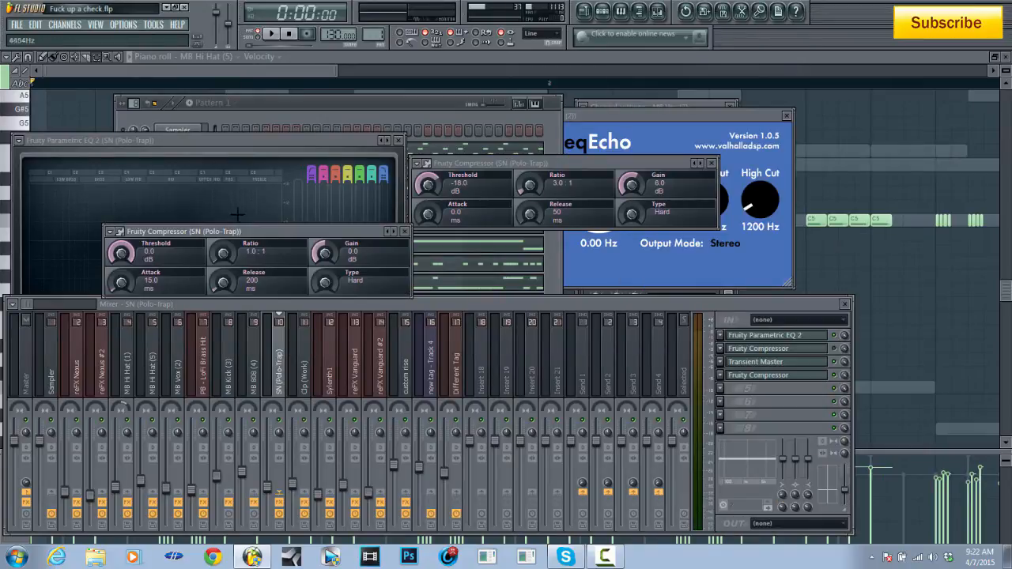
left_click_drag(286, 231, 548, 299)
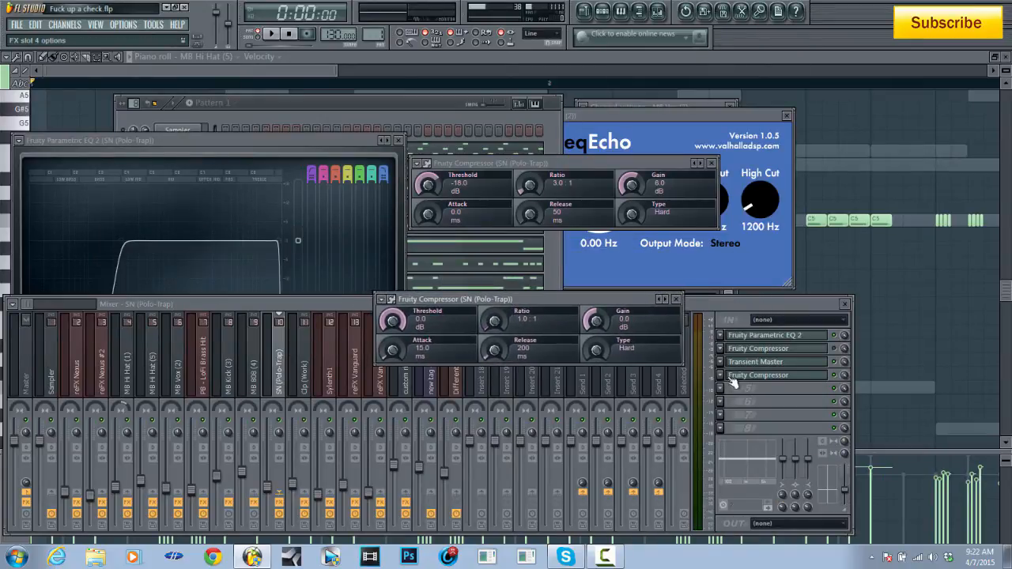
Step: Set the second compressor to threshold -60 dB, ratio 30:1, gain 21.3 dB, attack 0 ms and release 1 ms, and play the snare
left_click_drag(392, 320, 392, 387)
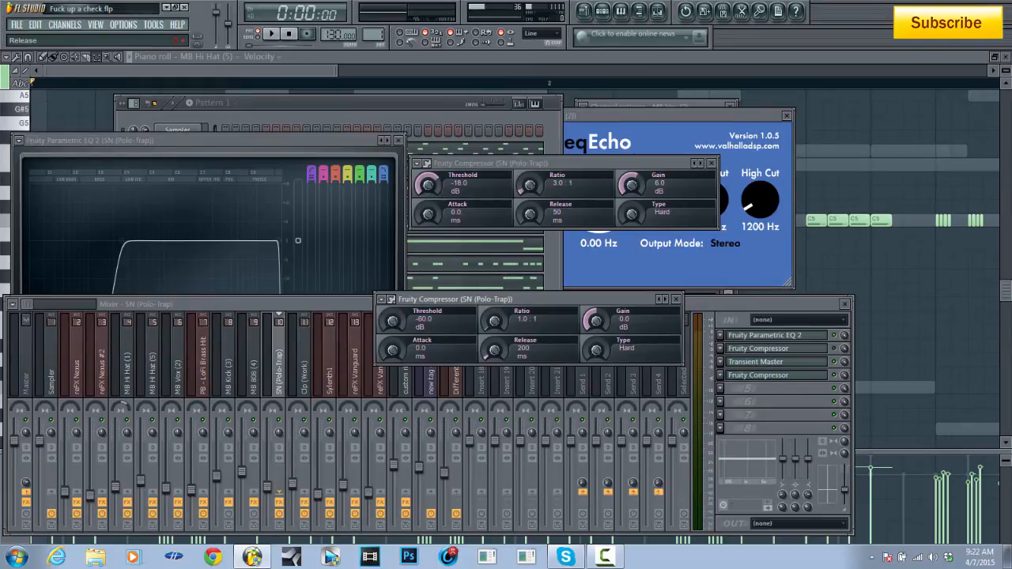
left_click_drag(496, 324, 496, 273)
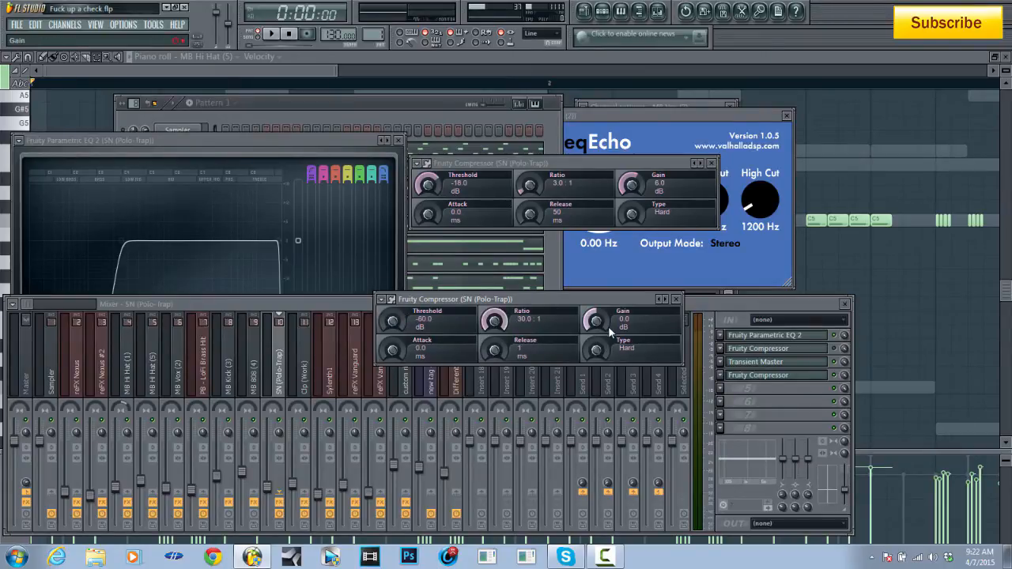
left_click_drag(607, 324, 607, 291)
left_click(271, 34)
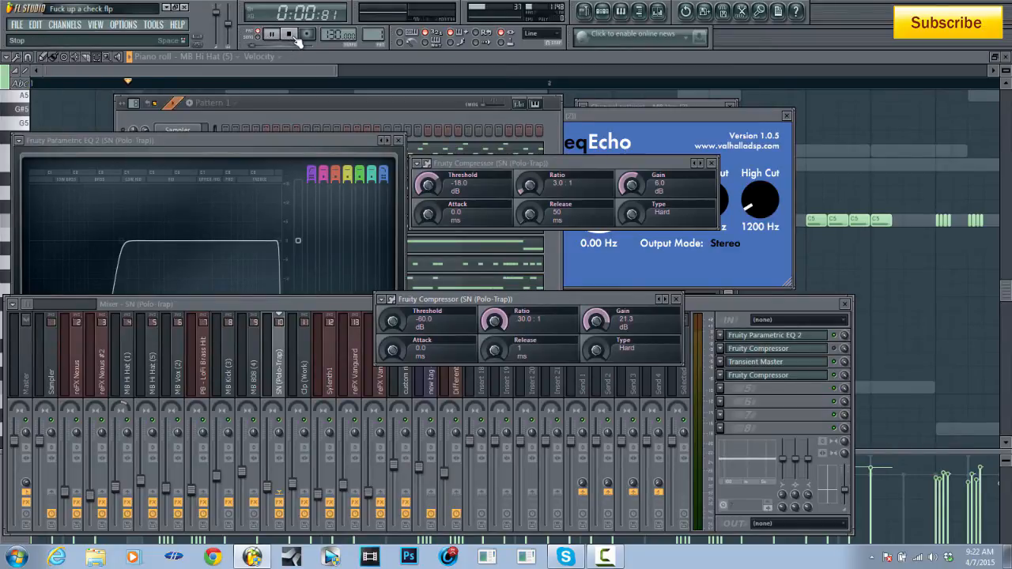
left_click(289, 34)
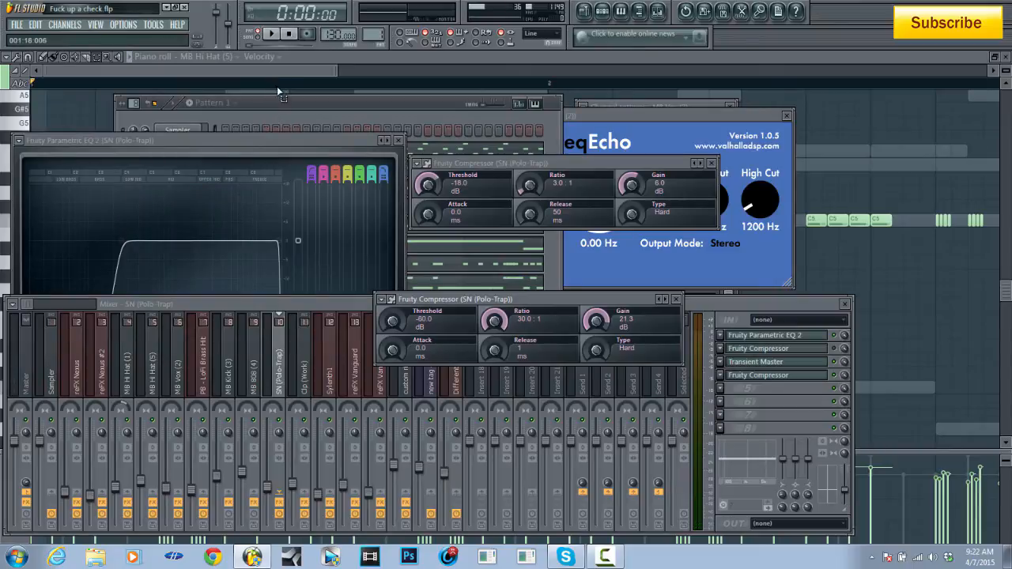
Step: Set the first Fruity Compressor's threshold to -60 dB and play the snare to hear the effect
left_click_drag(426, 184, 427, 229)
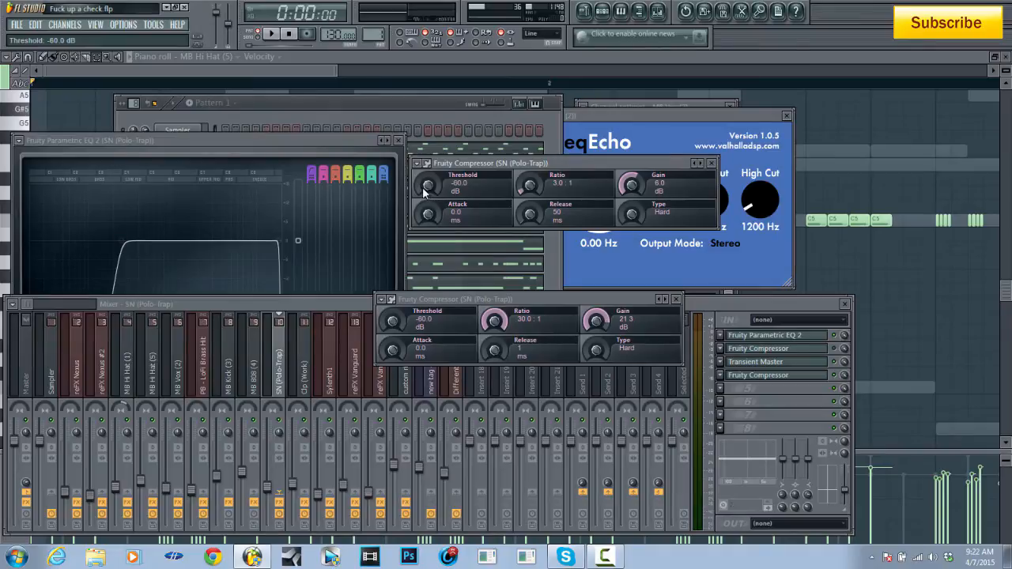
left_click(270, 34)
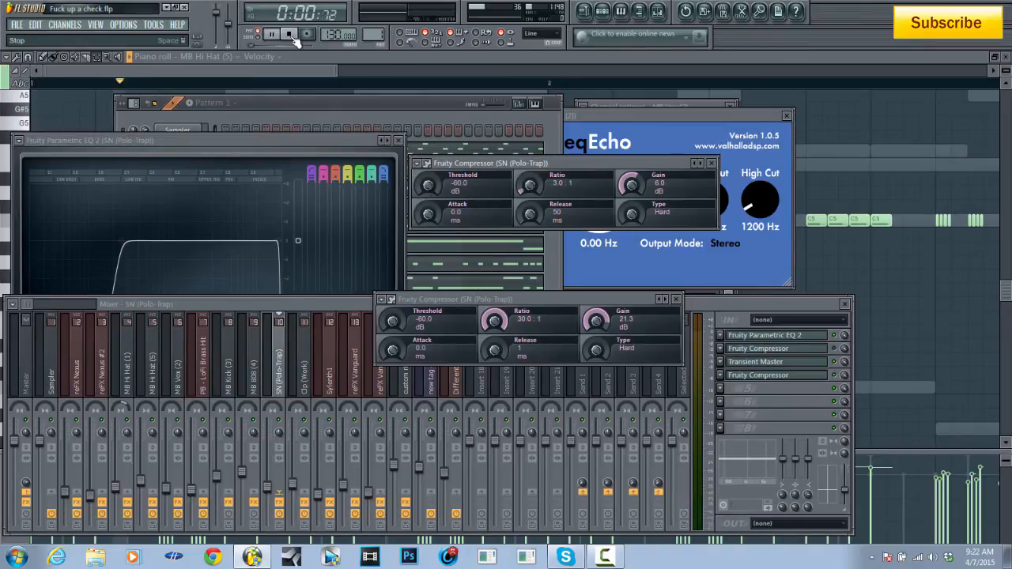
left_click(290, 35)
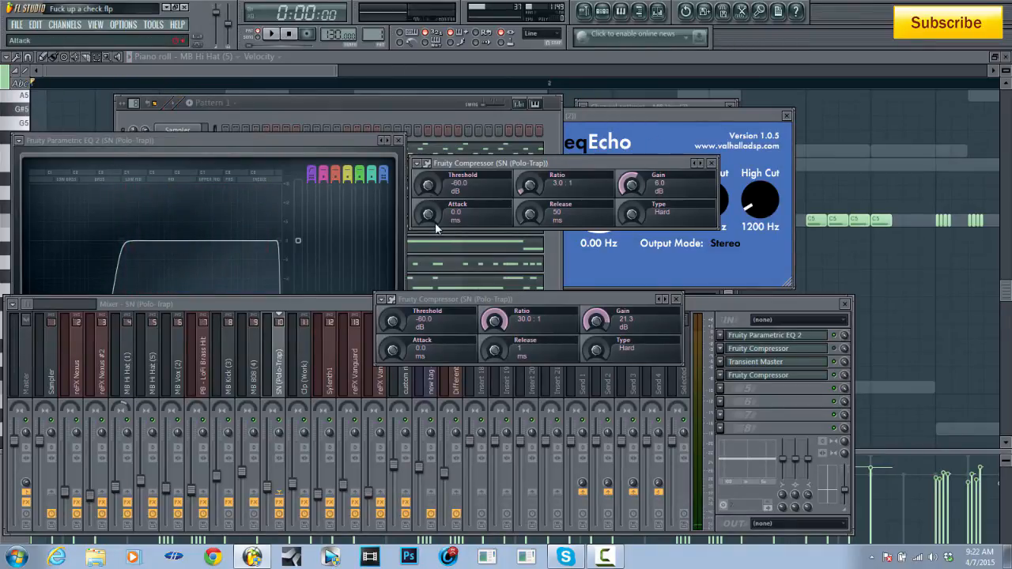
Step: Set the first Fruity Compressor to ratio 3.5:1, threshold -18.3 dB and attack 4.7 ms, and close its window
mouse_move(536, 186)
left_mouse_down()
mouse_move(537, 167)
mouse_move(529, 196)
left_mouse_up()
left_click_drag(435, 197, 418, 187)
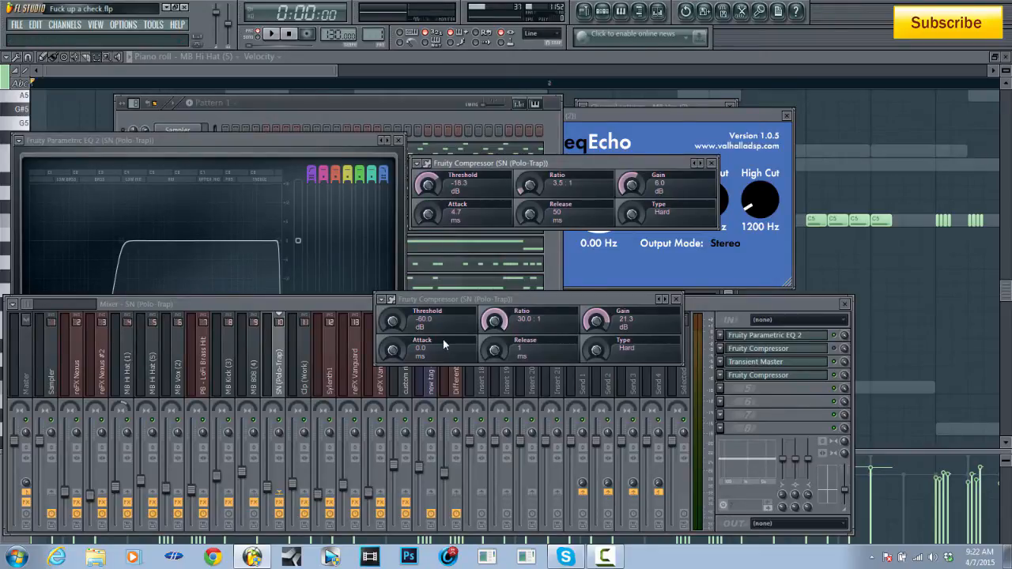
left_click(711, 163)
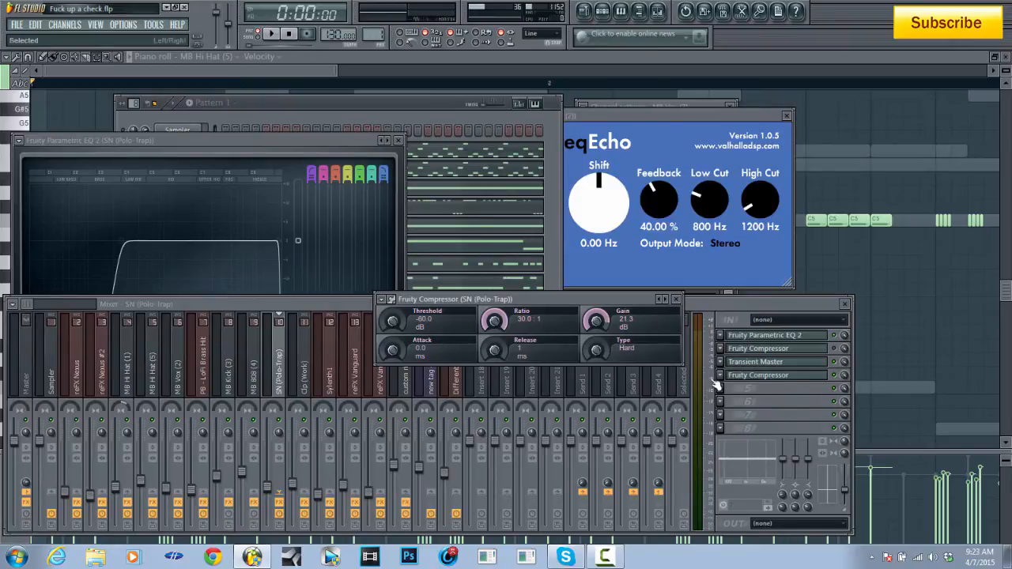
Step: Play the snare and set the second Fruity Compressor's attack to 6.3 ms and release to 110 ms
key("space")
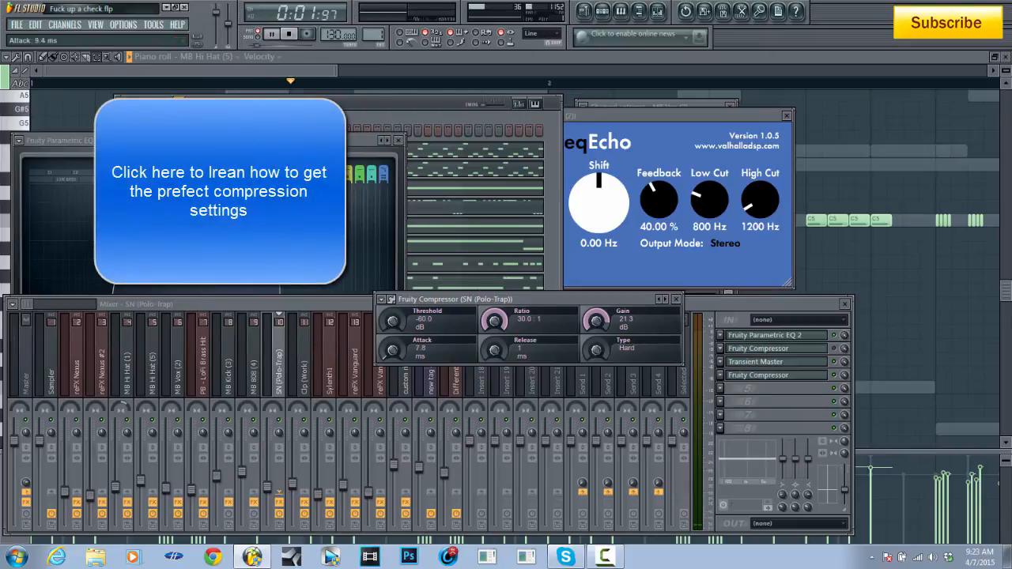
mouse_move(391, 348)
left_mouse_down()
mouse_move(392, 335)
mouse_move(391, 347)
left_mouse_up()
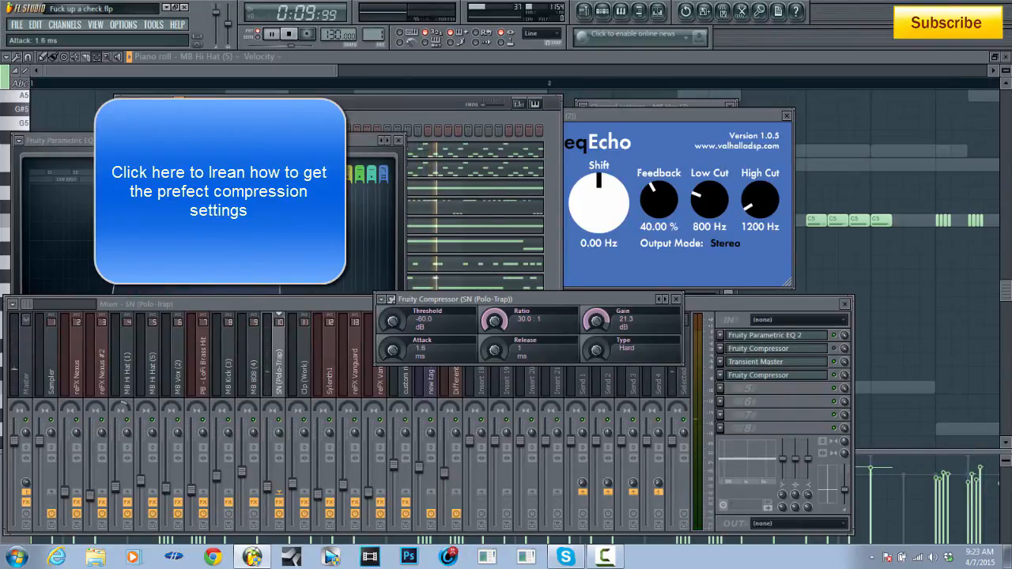
right_click(393, 351)
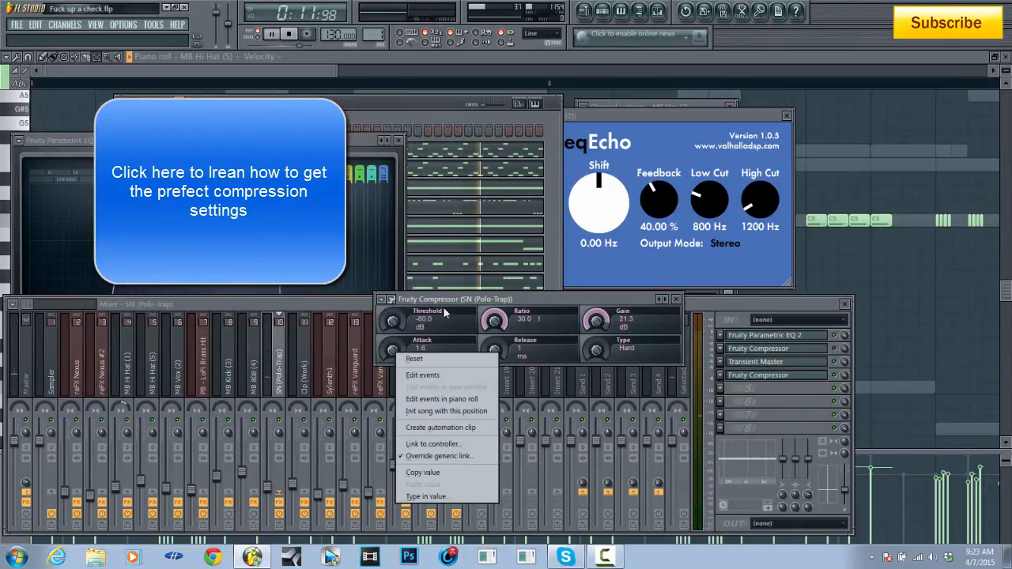
left_click(414, 358)
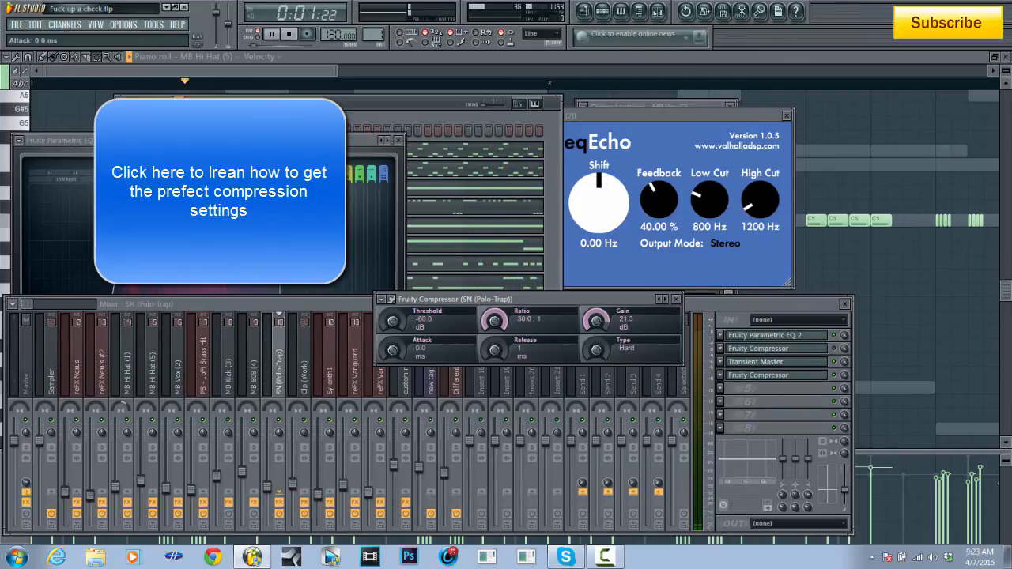
left_click_drag(395, 349, 395, 345)
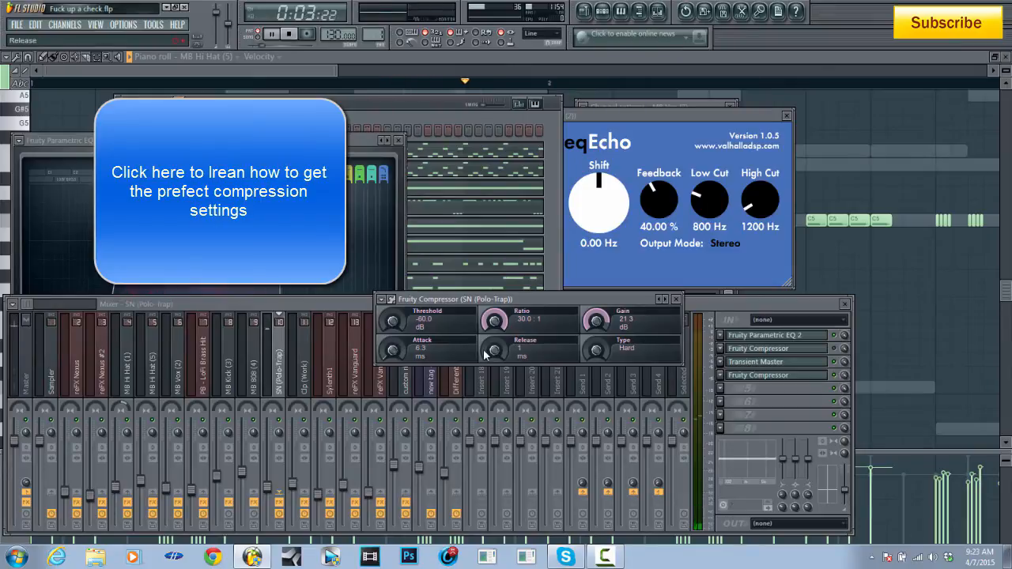
mouse_move(483, 348)
left_mouse_down()
mouse_move(483, 327)
mouse_move(483, 341)
left_mouse_up()
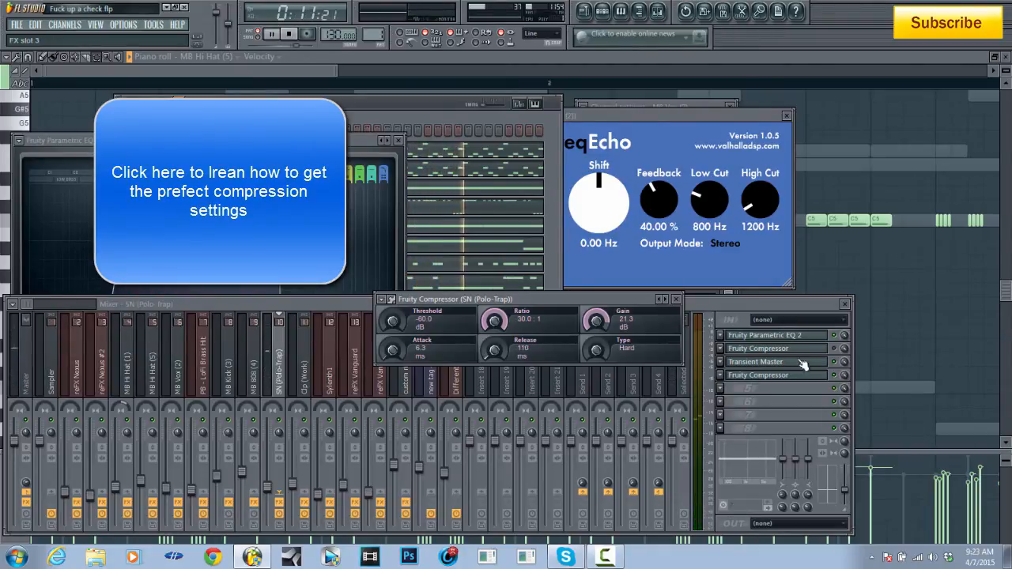
Step: Set the second Fruity Compressor to threshold -13.4 dB, ratio 9.8:1 and gain 5.2 dB while the snare plays, and stop playback
left_click(840, 366)
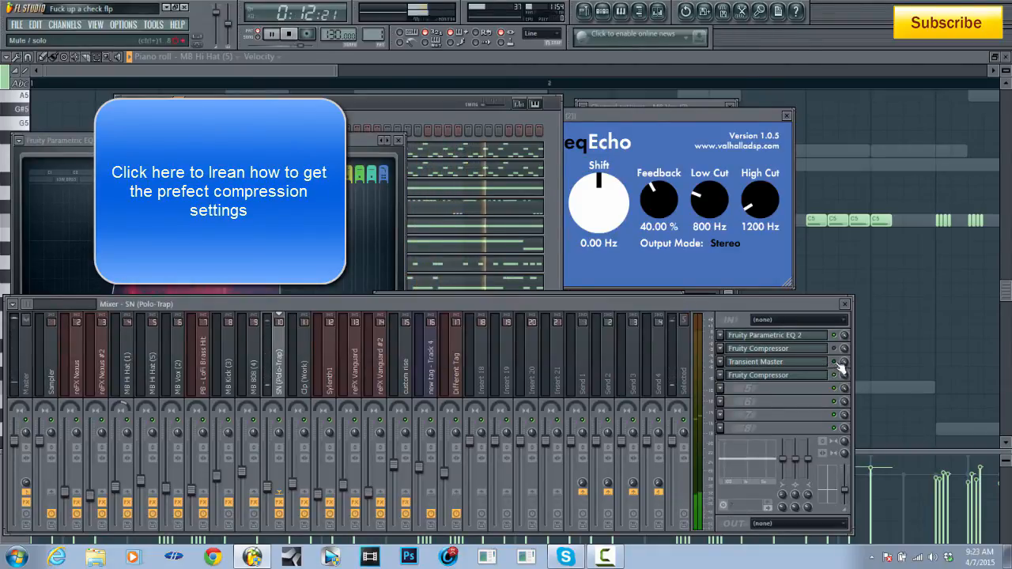
left_click(757, 375)
left_click_drag(400, 324, 400, 292)
left_click_drag(494, 320, 494, 332)
left_click_drag(606, 321, 606, 331)
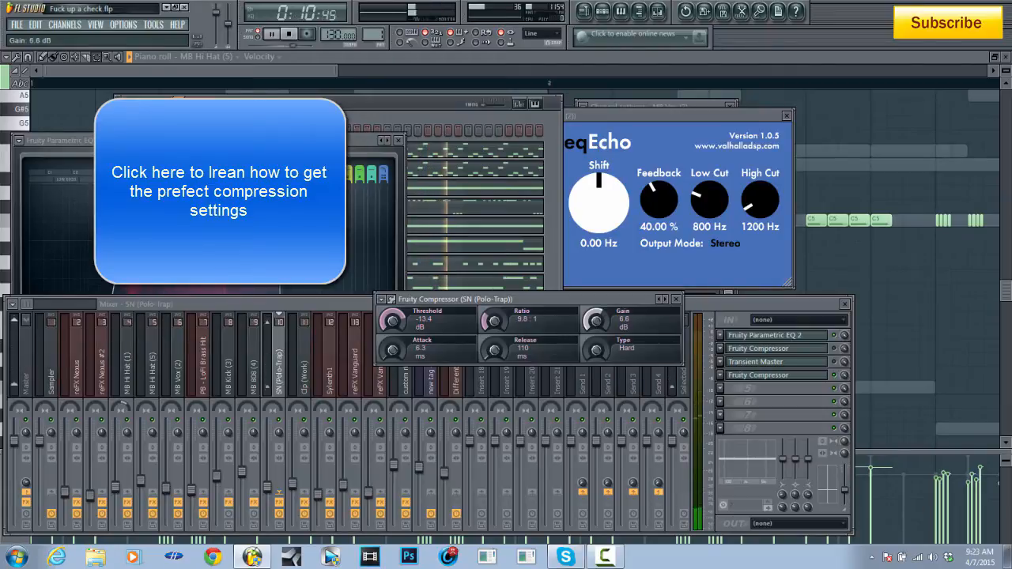
key("space")
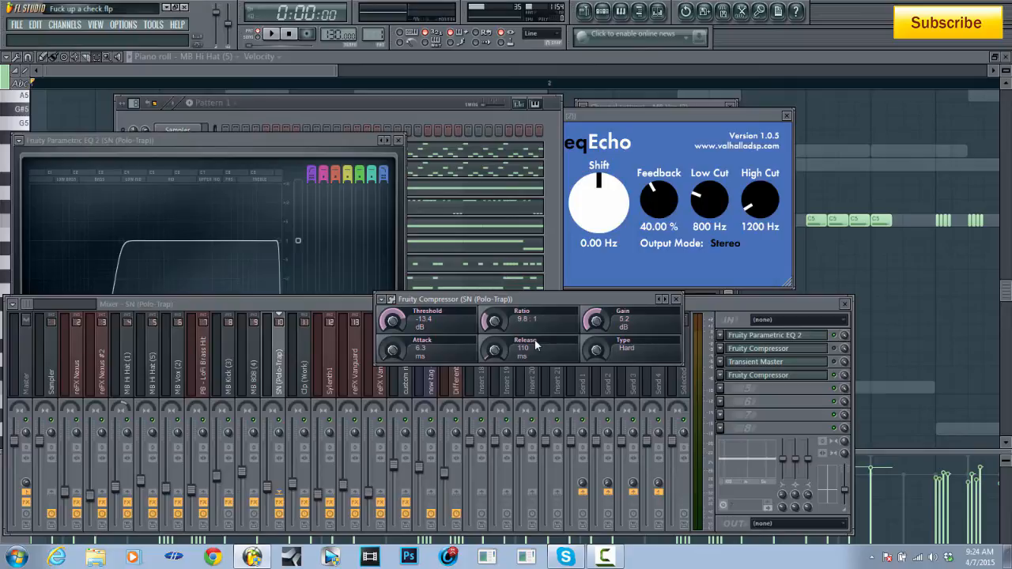
Step: Remove the second Fruity Compressor from effect slot 4 of the SN (Polo-Trap) track
left_click(721, 376)
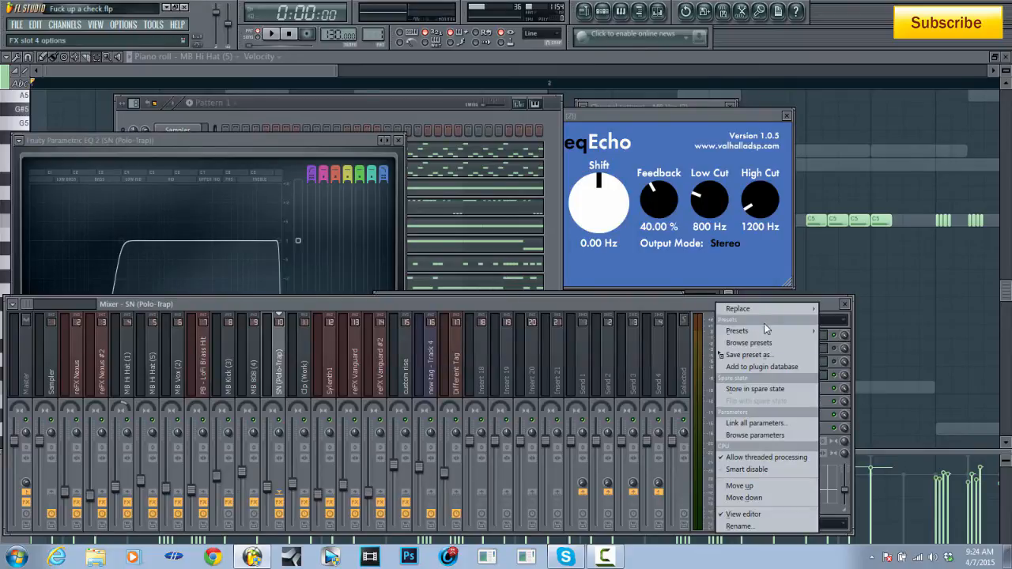
mouse_move(761, 310)
left_click(631, 70)
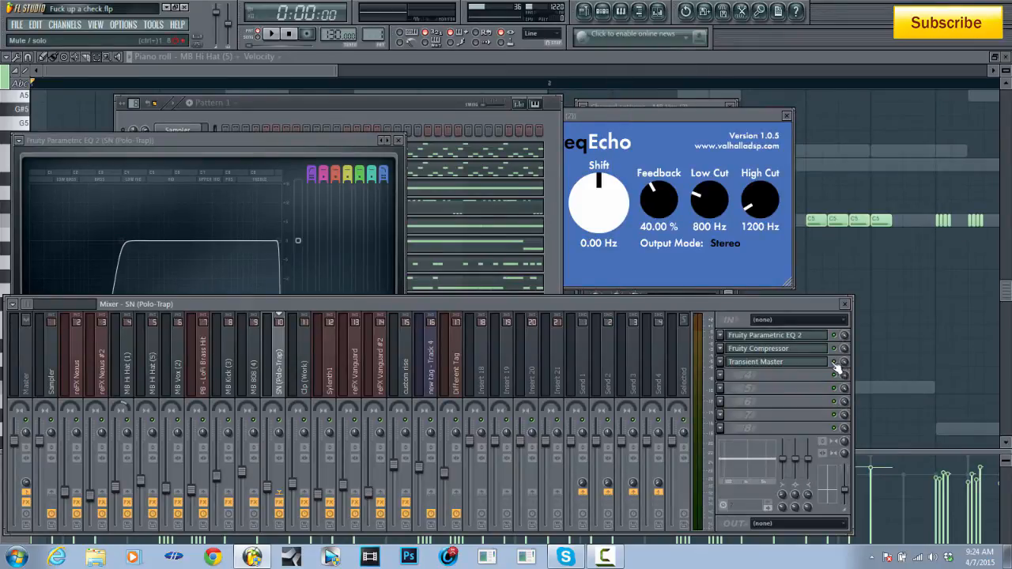
Step: Inspect the Transient Master settings on the SN (Polo-Trap) track, close its window and play the snare
left_click(804, 363)
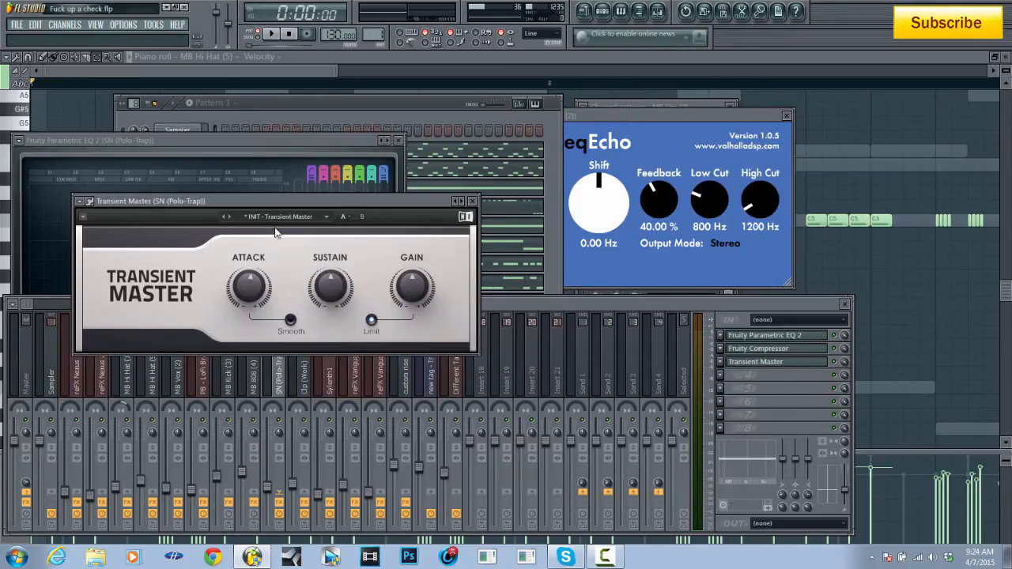
mouse_move(250, 286)
left_click(472, 201)
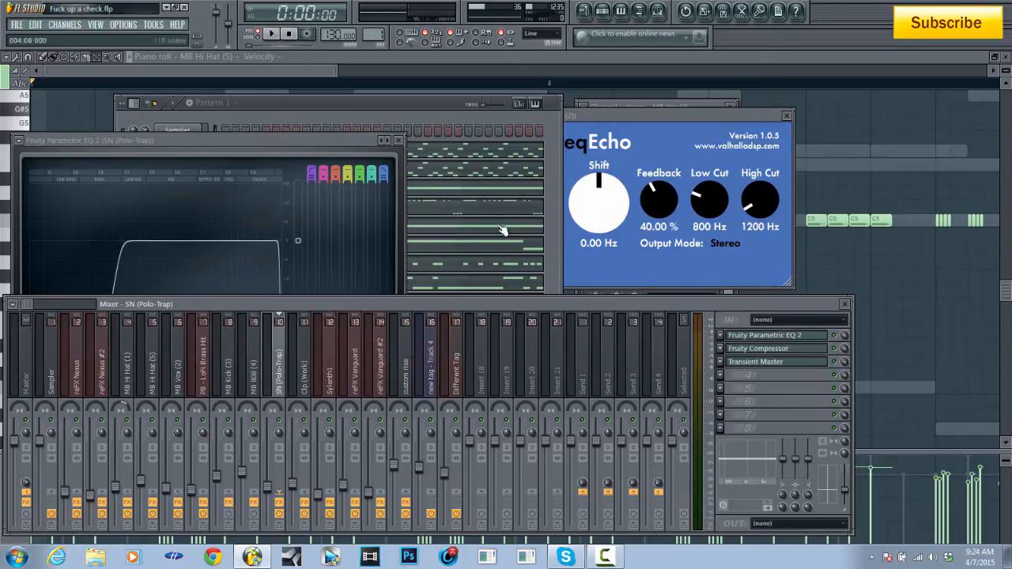
left_click(273, 34)
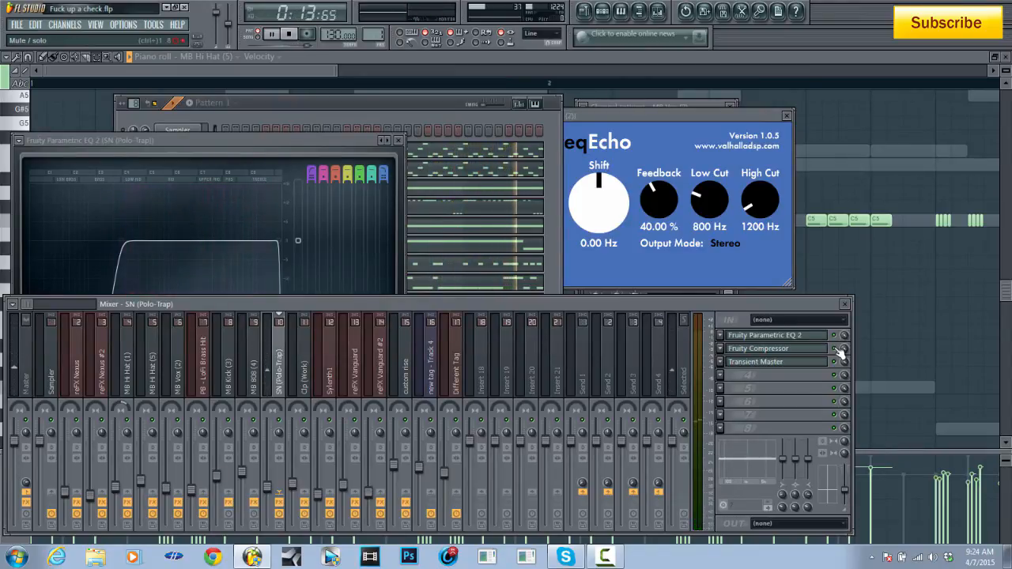
left_click(288, 34)
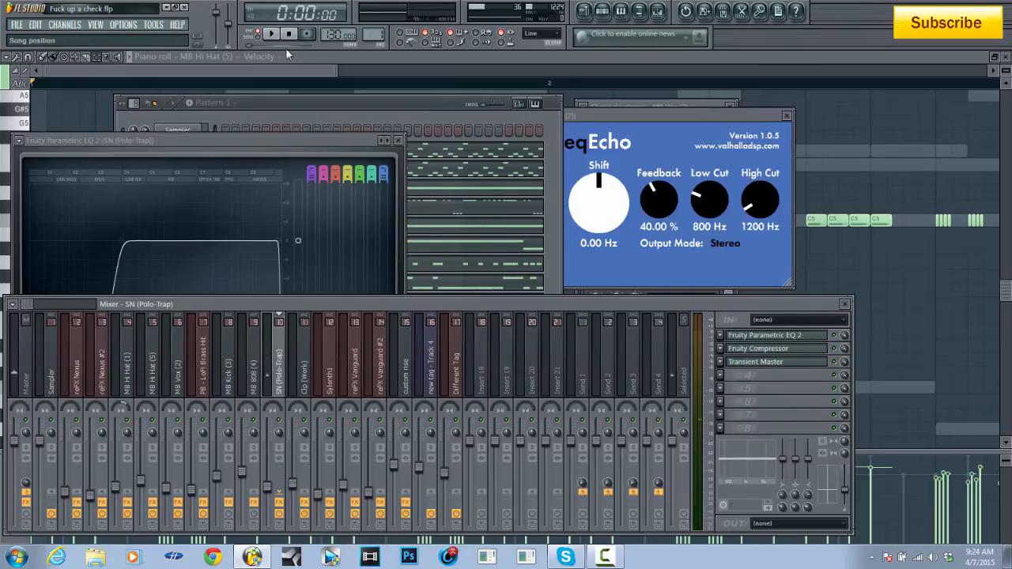
Step: Select the Clp (Work) mixer track, solo its channel in the pattern and show the clap's sample settings
left_click(313, 383)
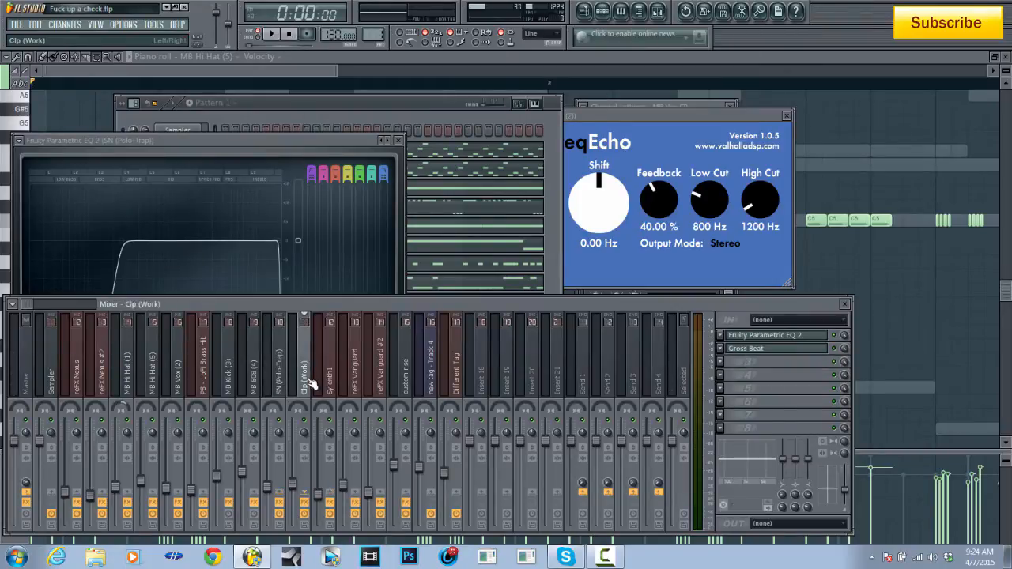
left_click(415, 107)
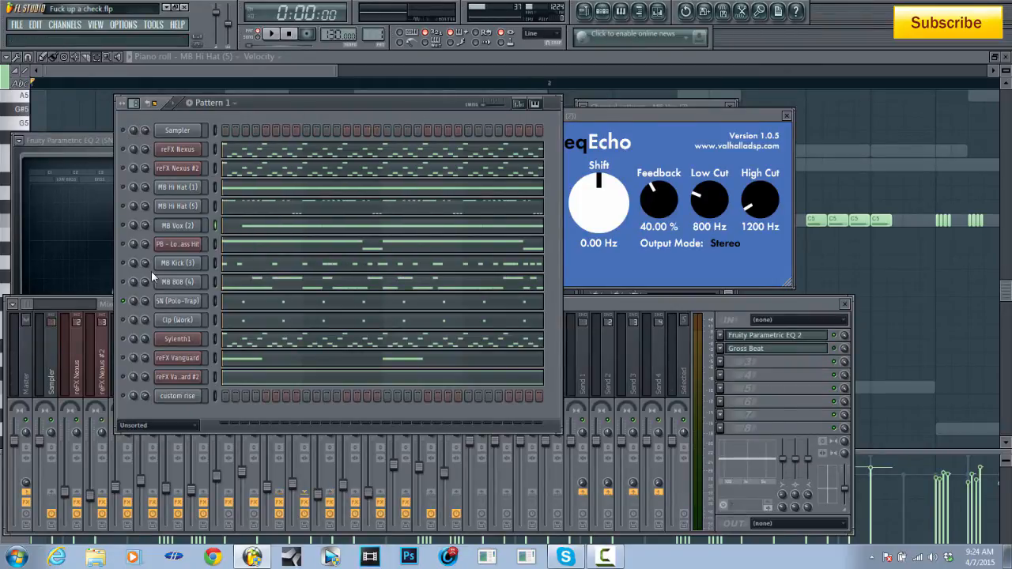
left_click(127, 307)
left_click(177, 320)
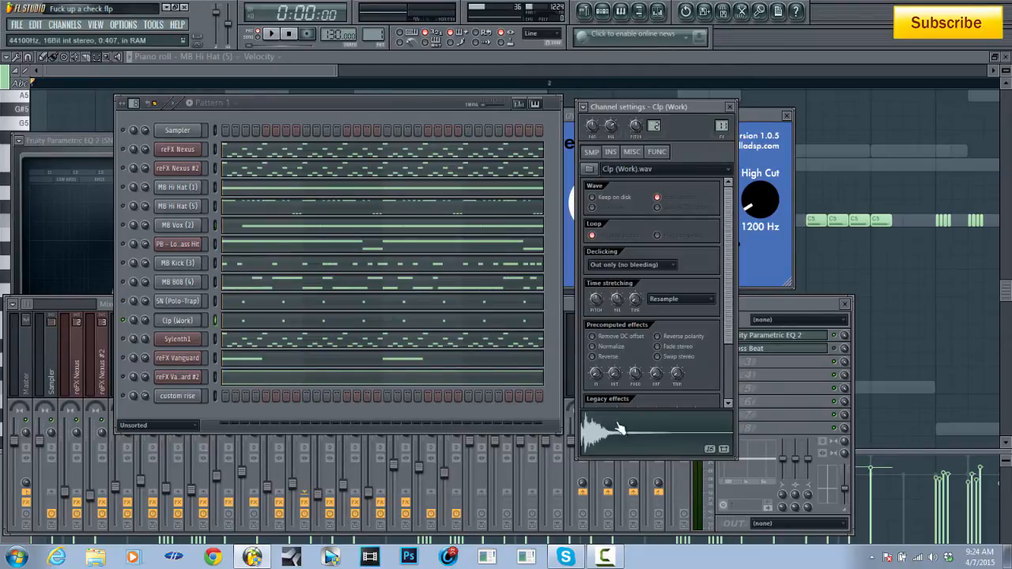
Step: Remove Gross Beat from effect slot 2 of the Clp (Work) mixer track
left_click(794, 304)
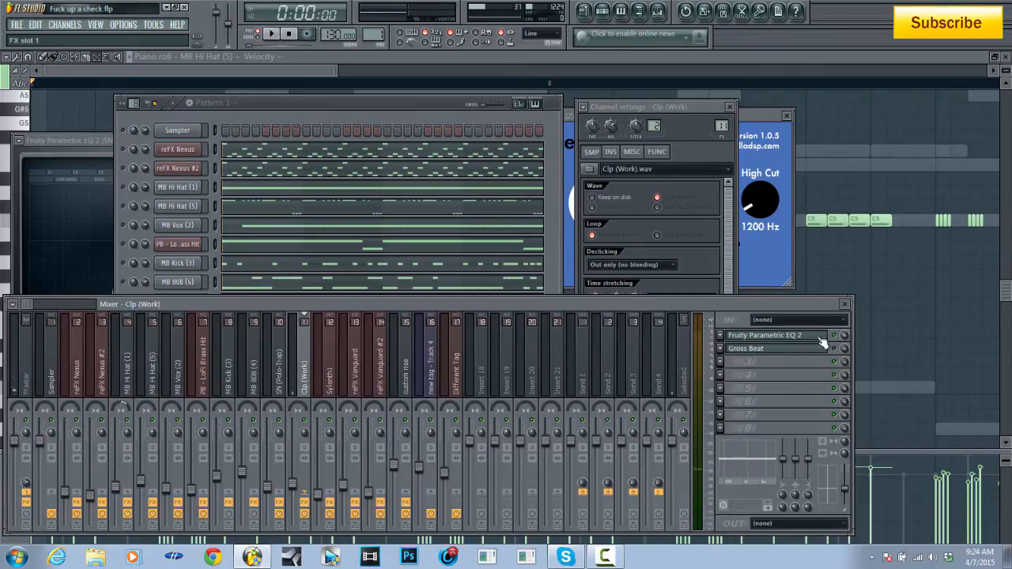
left_click(720, 348)
mouse_move(740, 302)
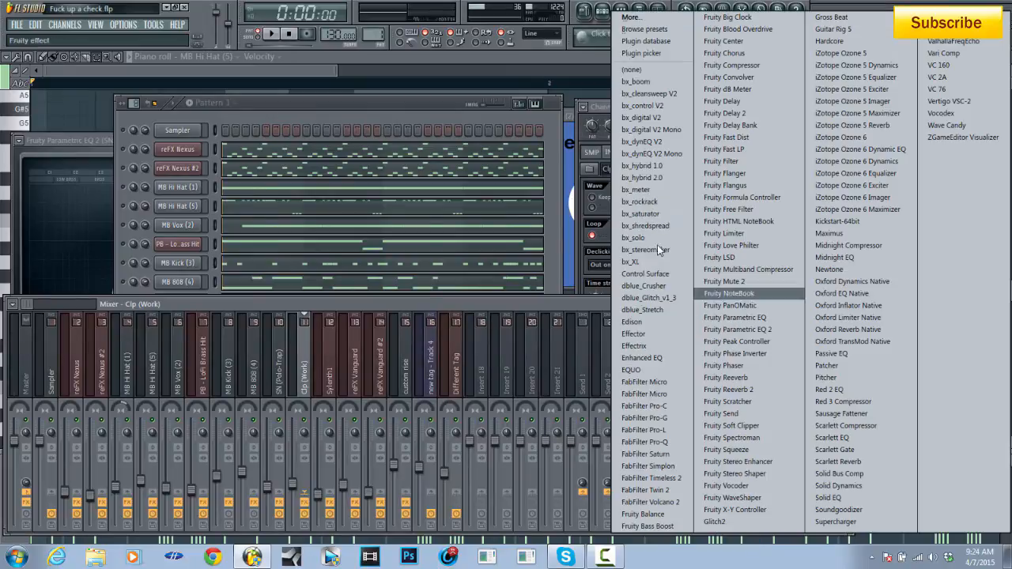
left_click(633, 72)
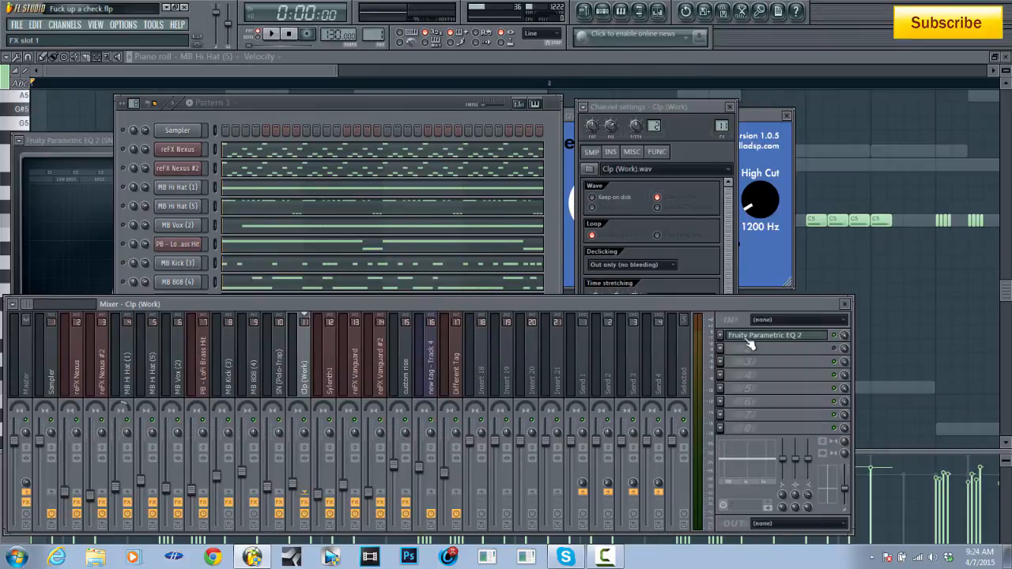
Step: Check the Fruity Parametric EQ 2 on the Clp (Work) track and play the clap on its own
left_click(745, 338)
left_click(398, 140)
left_click(270, 34)
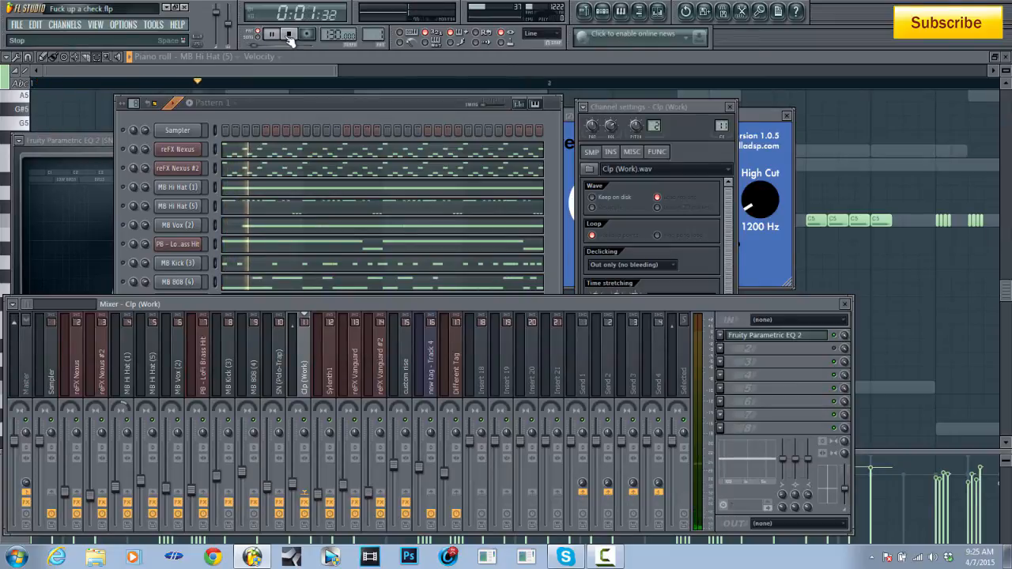
left_click(288, 33)
Step: Unmute the SN (Polo-Trap) channel and play the snare and clap together
left_click(313, 110)
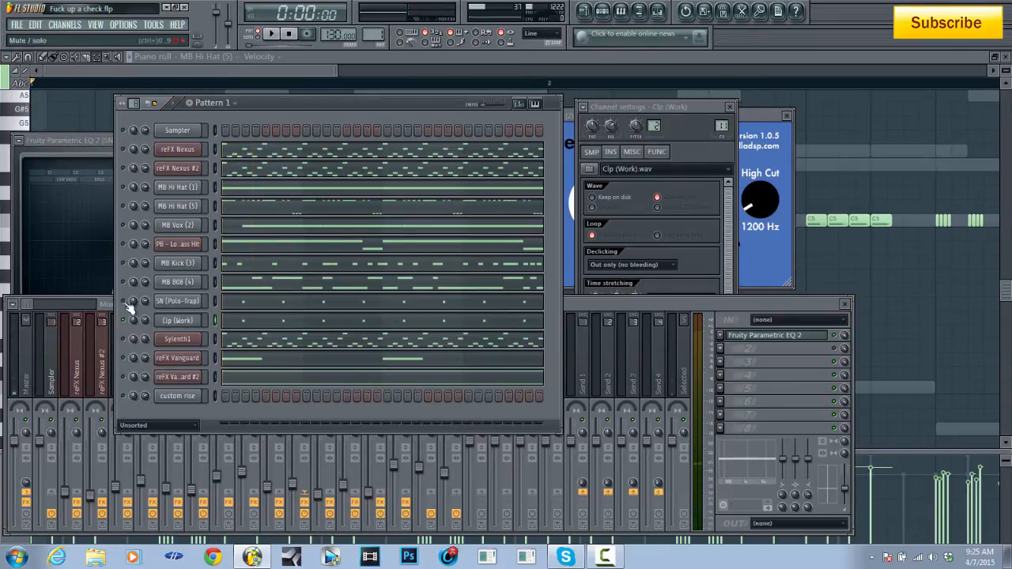
left_click(270, 34)
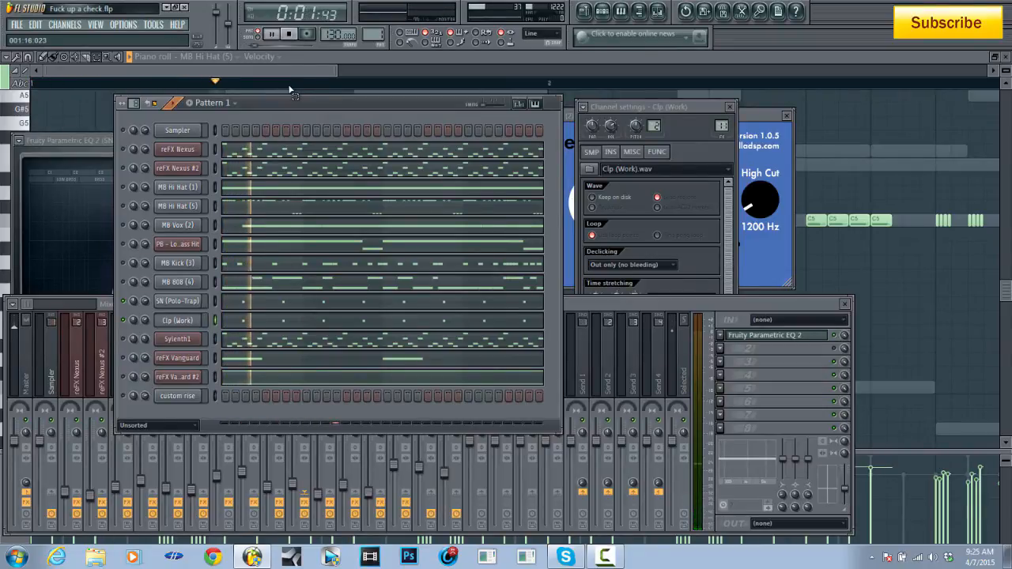
left_click(290, 35)
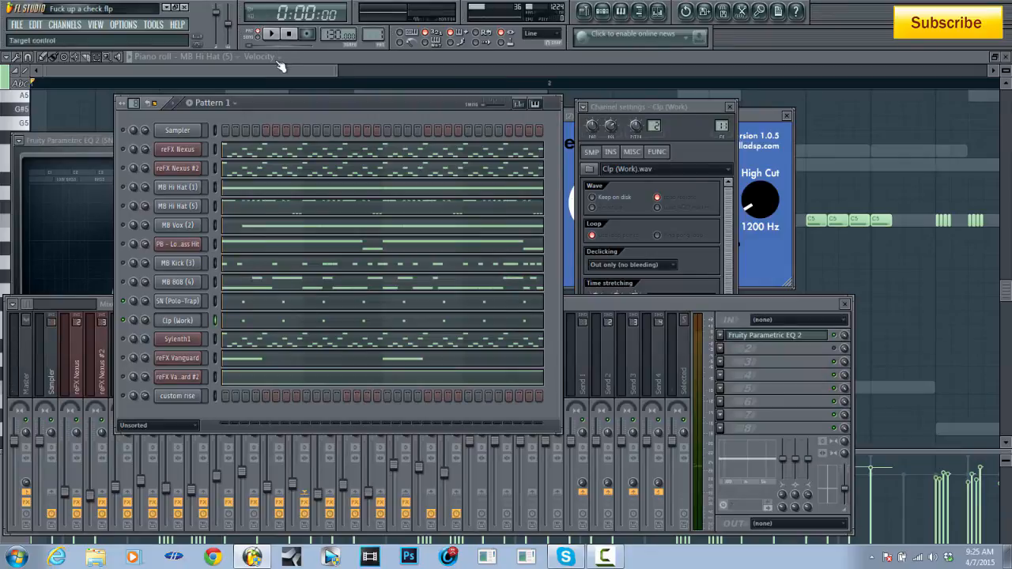
Step: Solo the Sylenth1 channel, bypass the effects on its mixer track and play the melody dry
right_click(127, 343)
key("Escape")
left_click(646, 302)
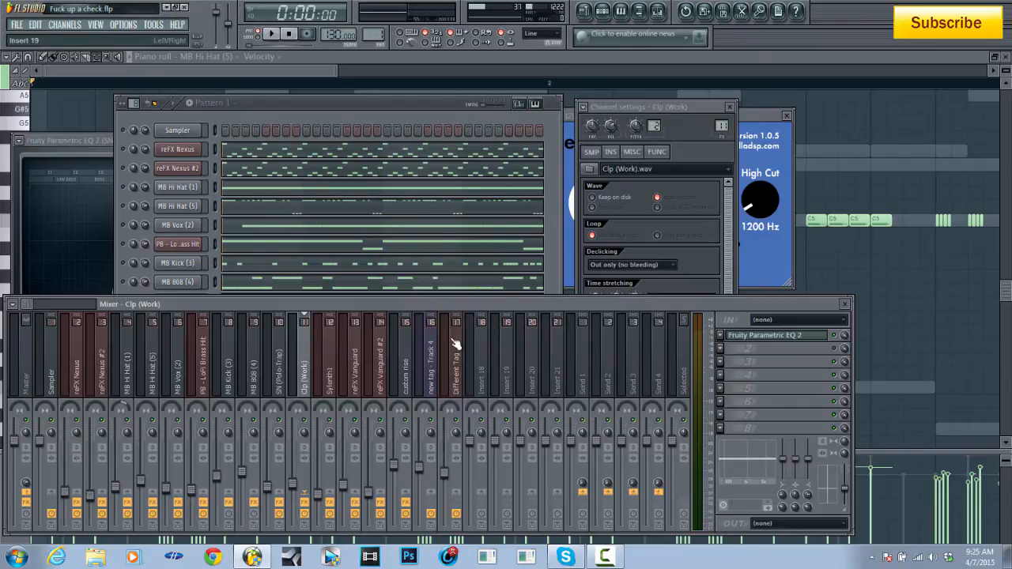
left_click(332, 365)
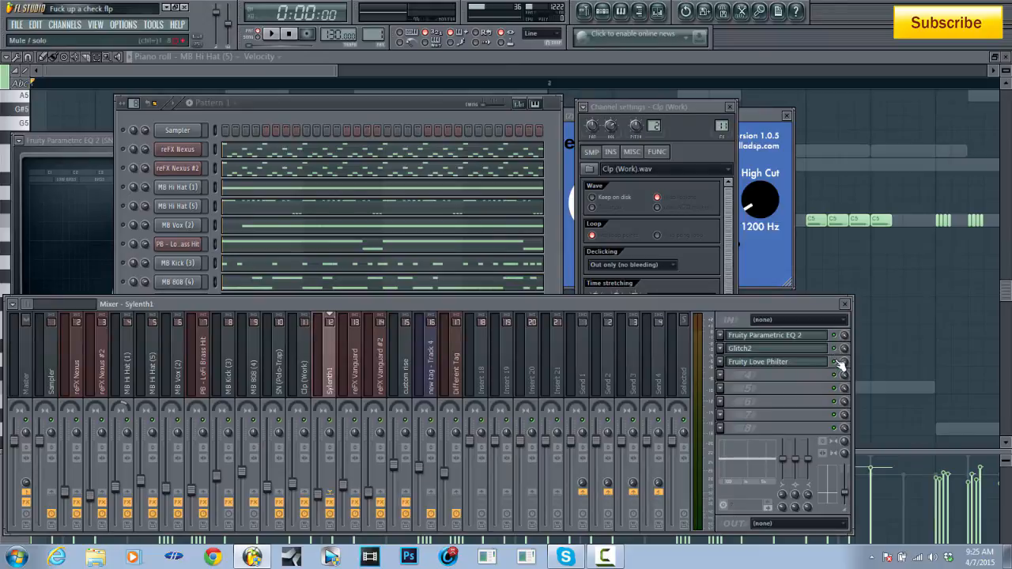
left_click(335, 114)
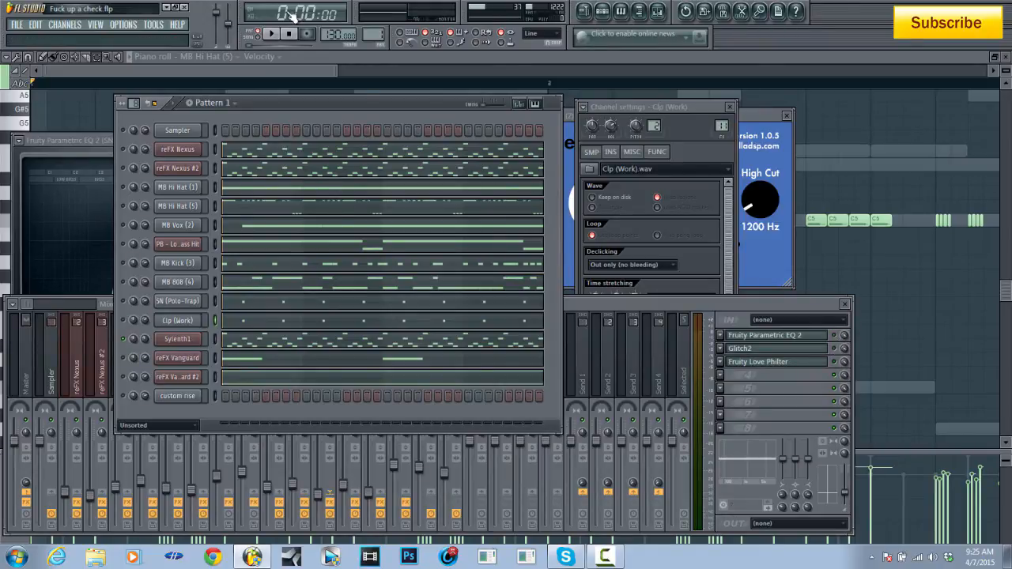
left_click(281, 38)
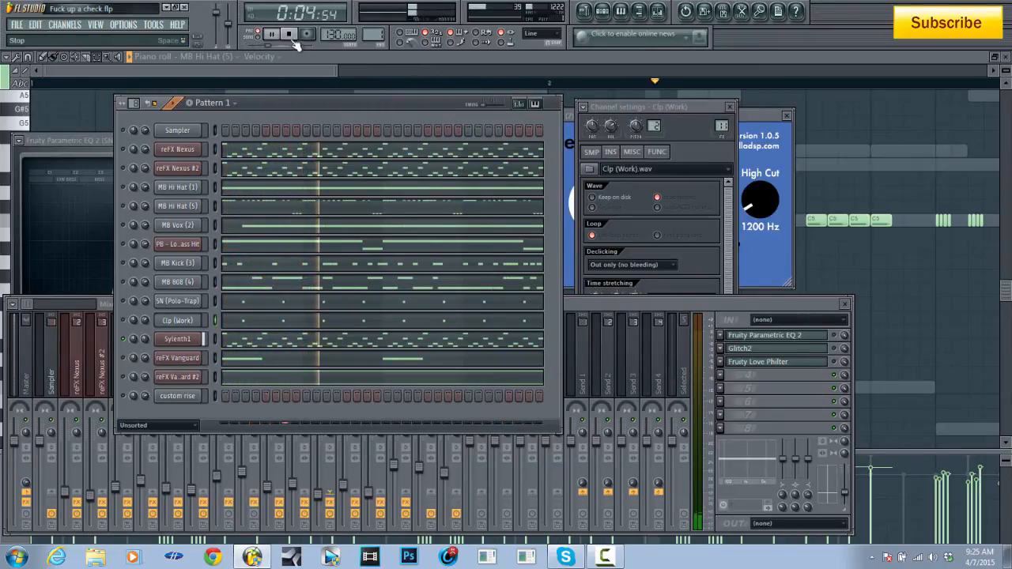
left_click(290, 36)
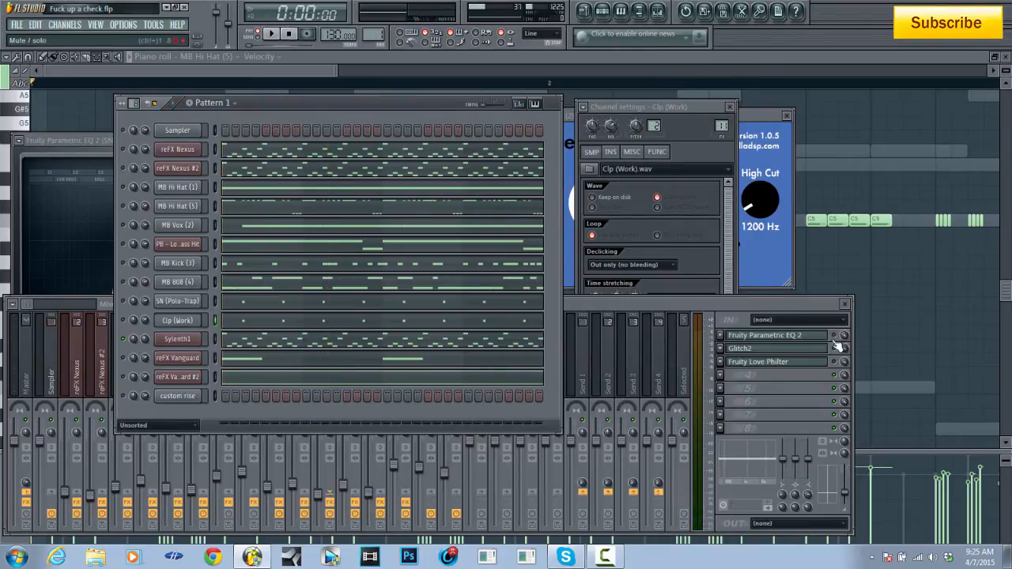
Step: Enable and open Fruity Parametric EQ 2 on the Sylenth1 track and play the melody through it
left_click(828, 337)
left_click(271, 34)
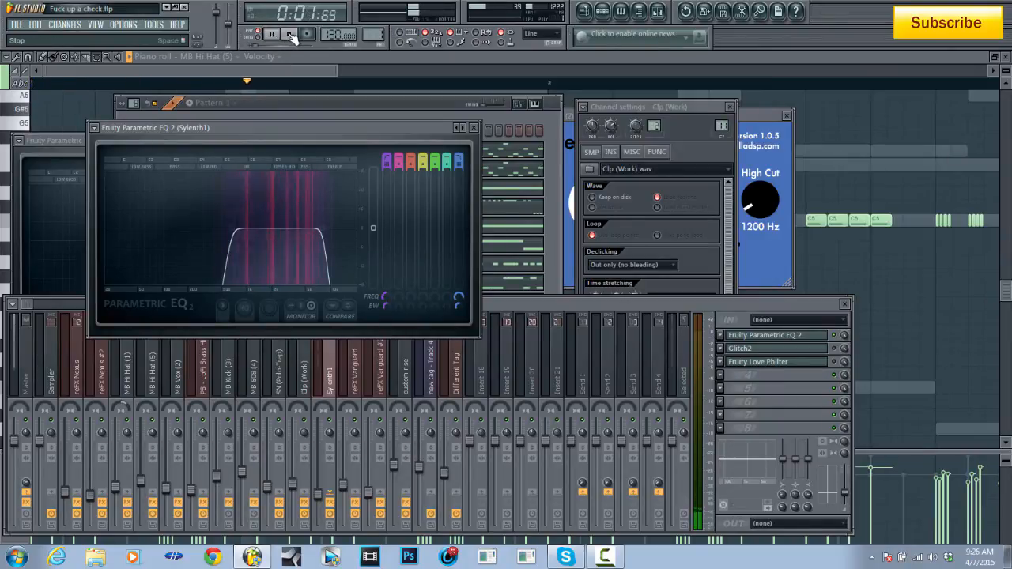
left_click(291, 35)
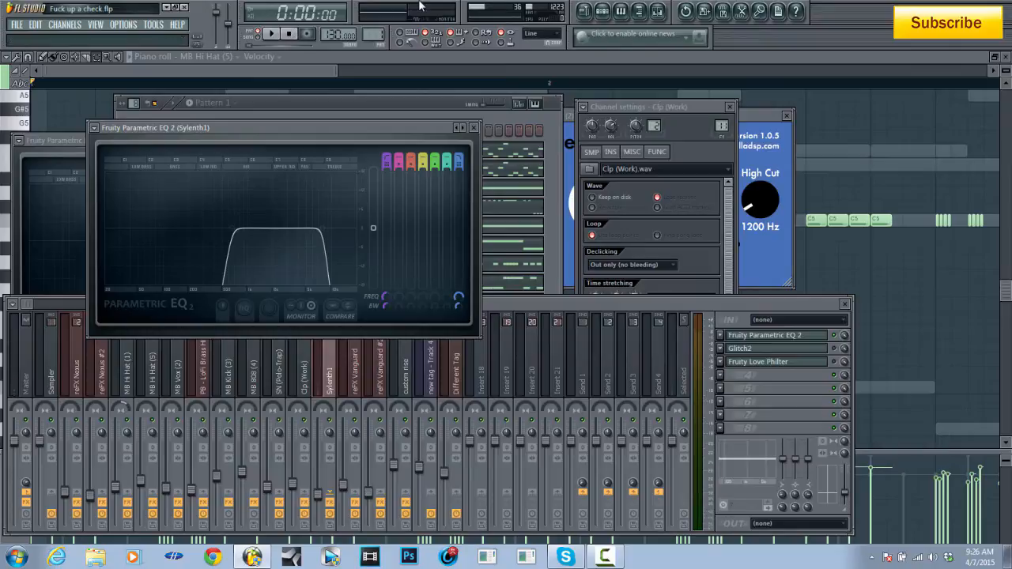
Step: Enable Glitch2 on the Sylenth1 track, view its effect sequence and return to the mixer
left_click(838, 357)
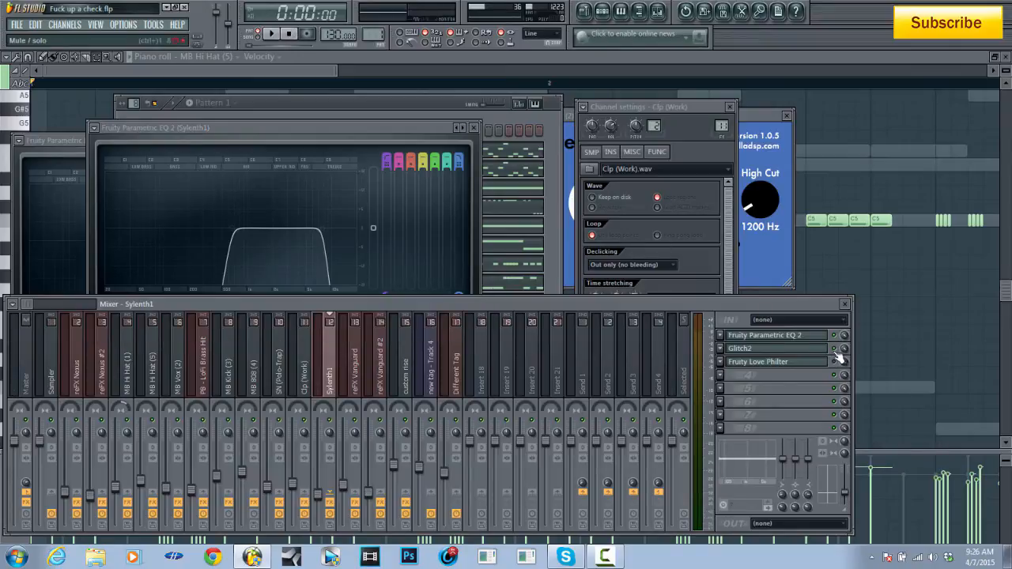
left_click(814, 355)
left_click_drag(384, 177, 491, 101)
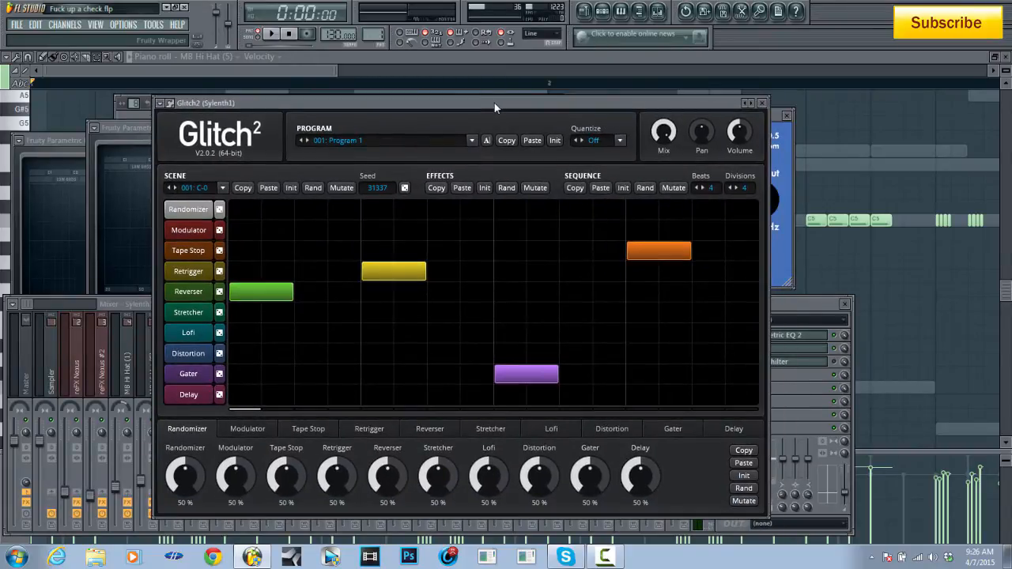
left_click(804, 303)
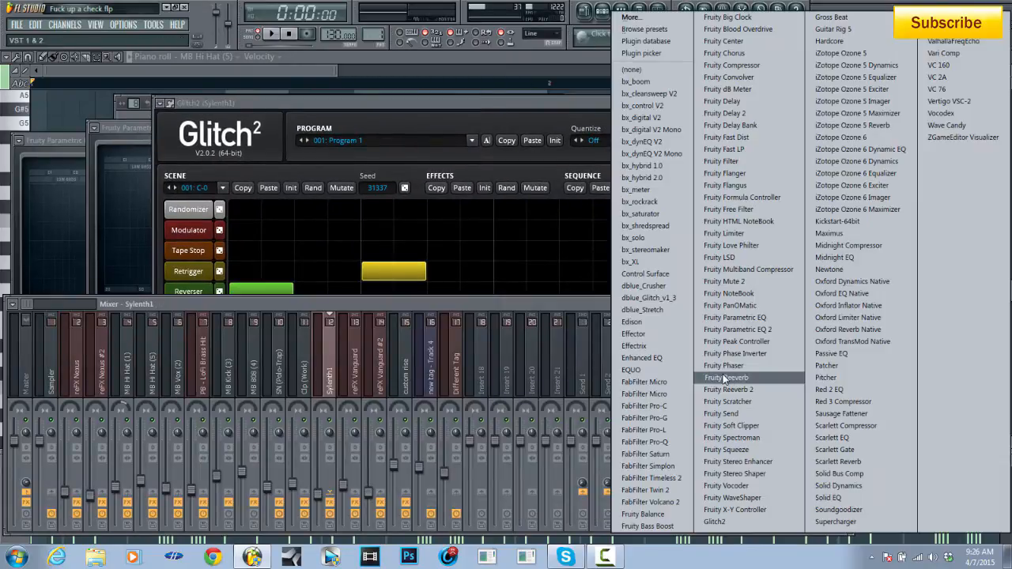
Step: Load dblue_Glitch_v1_3 into the fourth effect slot of the Sylenth1 mixer track and view its interface
left_click(727, 378)
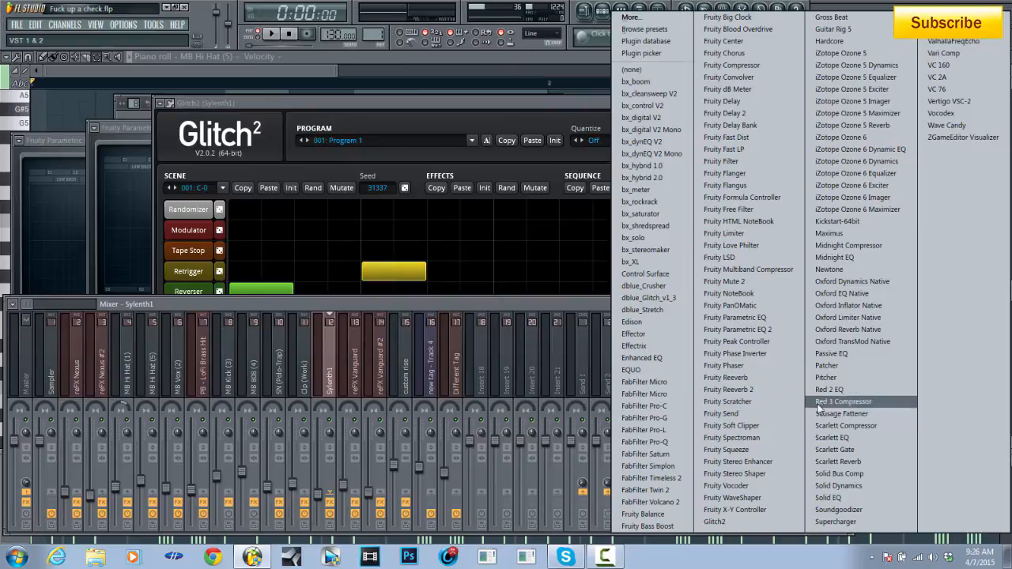
left_click(662, 298)
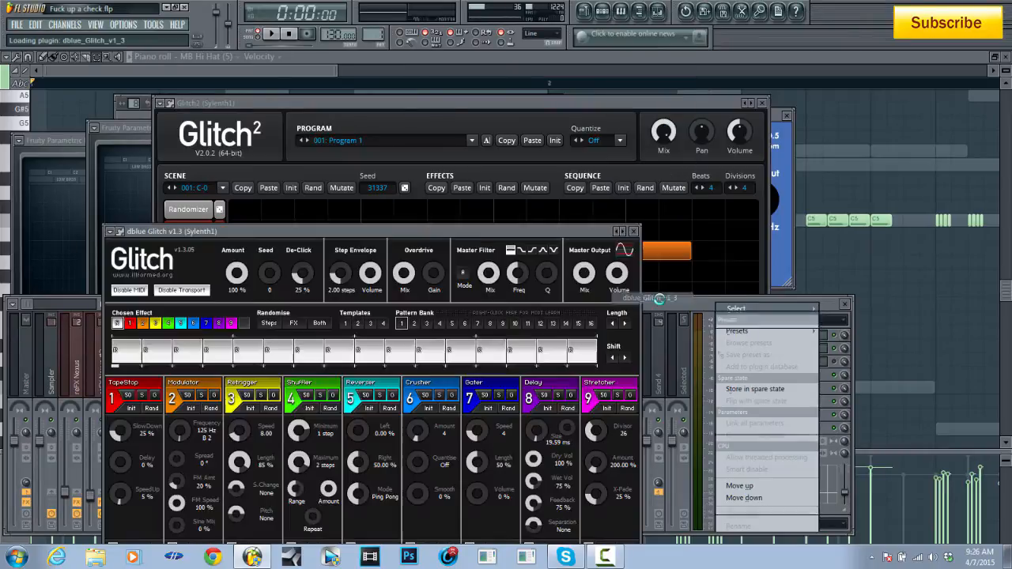
left_click_drag(434, 231, 378, 124)
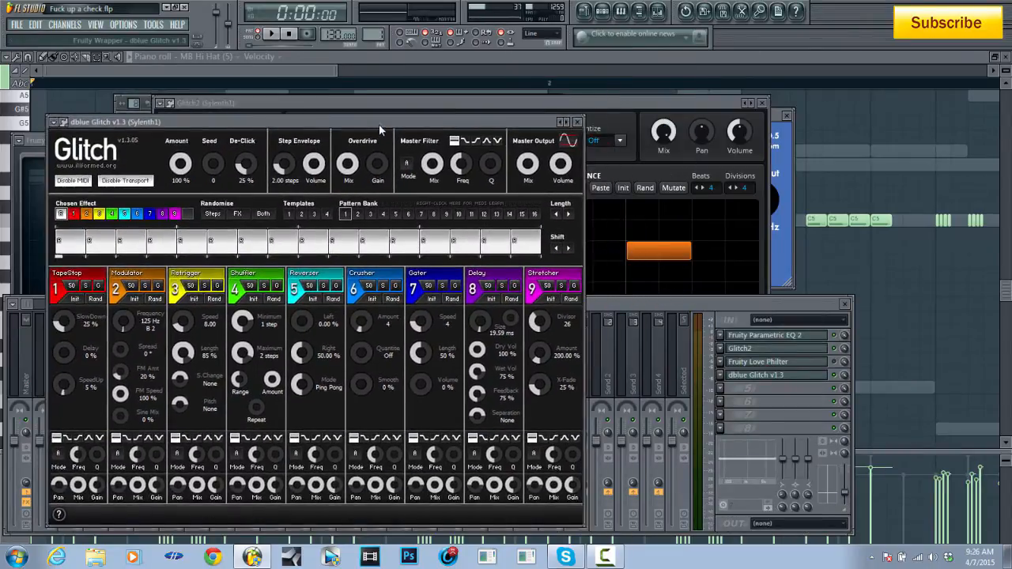
Step: Arrange the Glitch2 and dblue Glitch v1.3 windows side by side and compare their interfaces
mouse_move(570, 102)
left_mouse_down()
mouse_move(769, 98)
mouse_move(914, 121)
mouse_move(559, 97)
left_mouse_up()
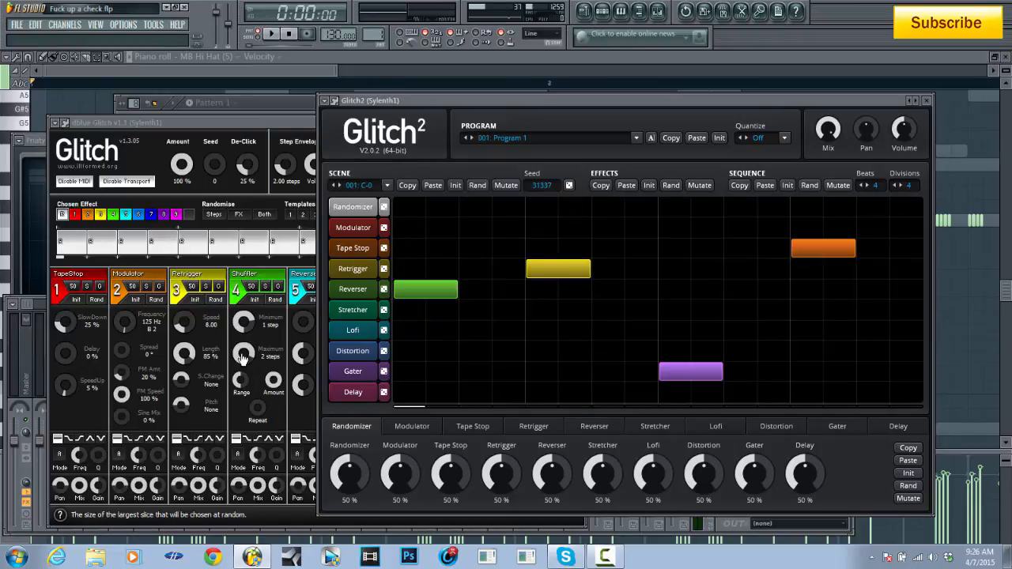
left_click(244, 122)
left_click(679, 103)
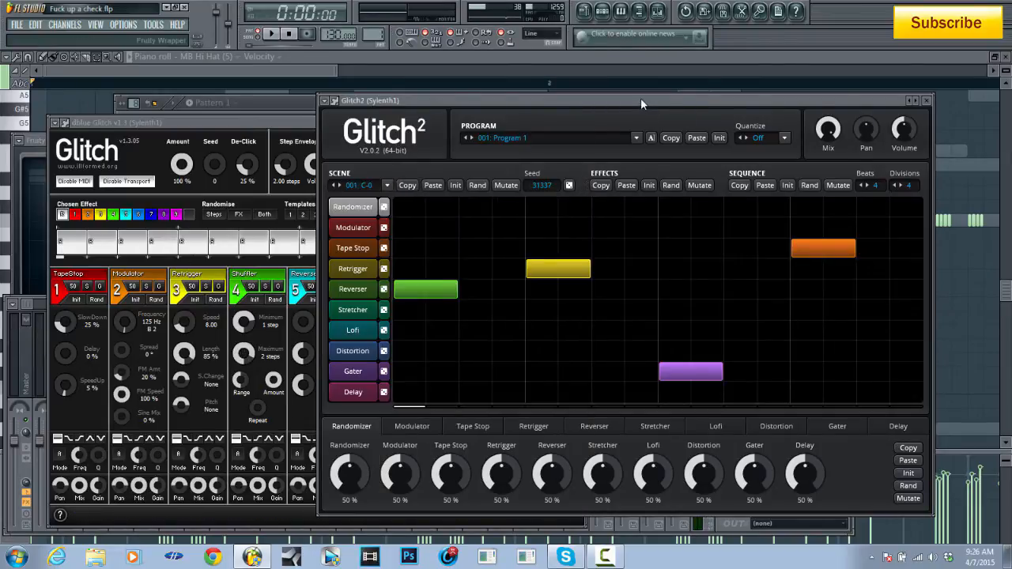
left_click_drag(640, 98, 737, 99)
left_click_drag(663, 103, 608, 95)
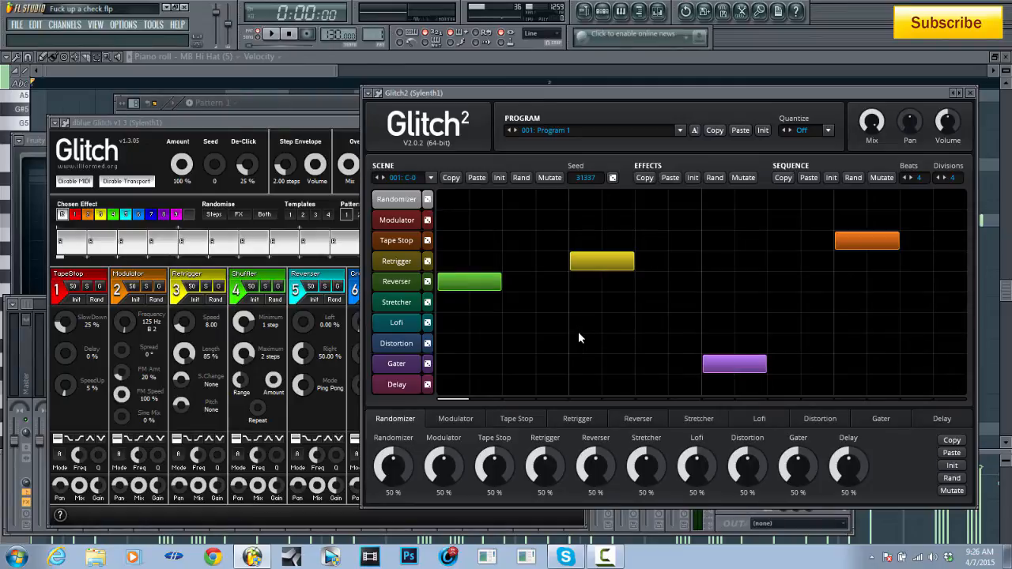
left_click_drag(308, 121, 287, 115)
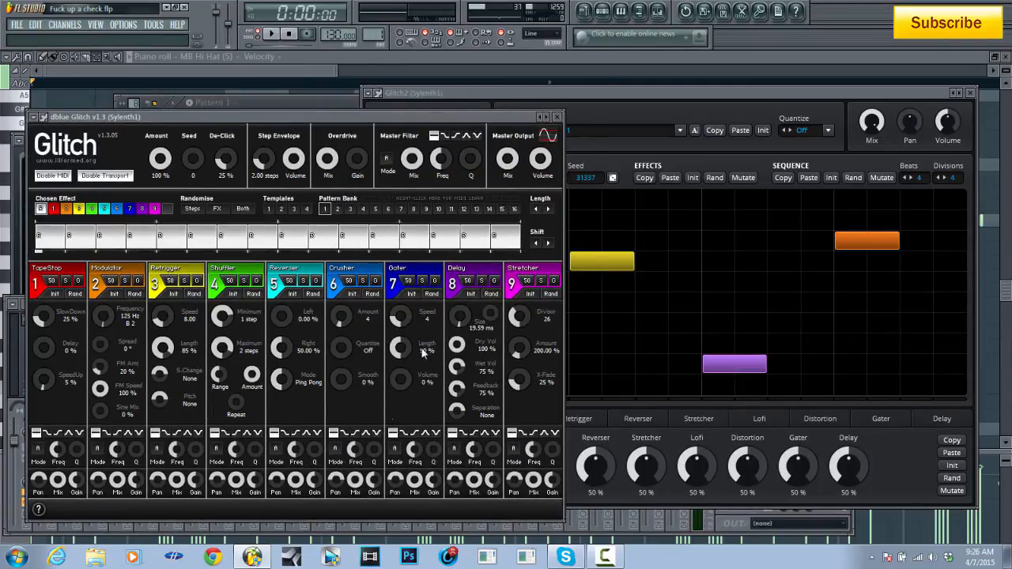
Step: Close dblue Glitch v1.3 and clear it from the fourth effect slot of the Sylenth1 track
left_click(558, 118)
left_click_drag(821, 97, 504, 98)
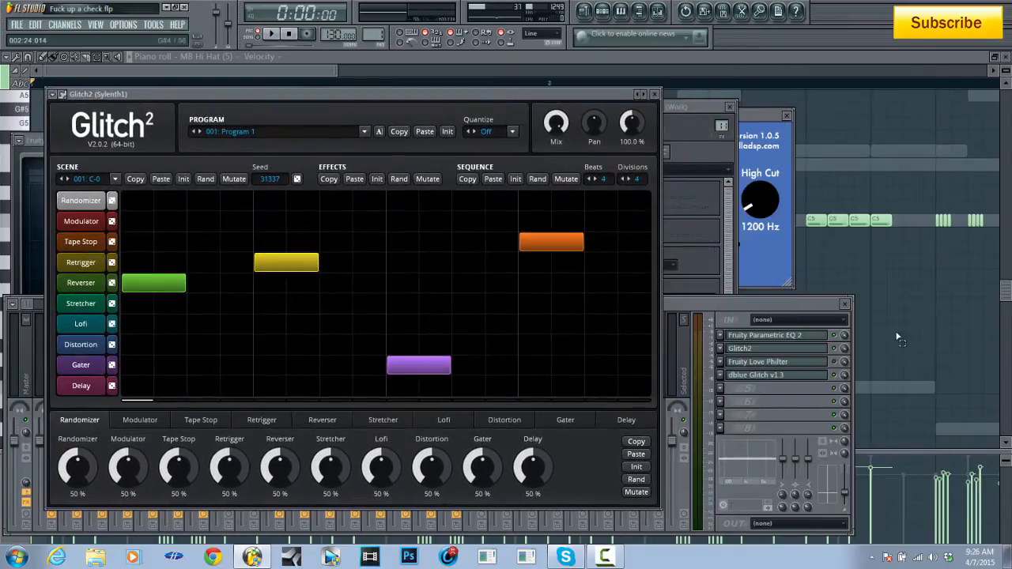
left_click(719, 375)
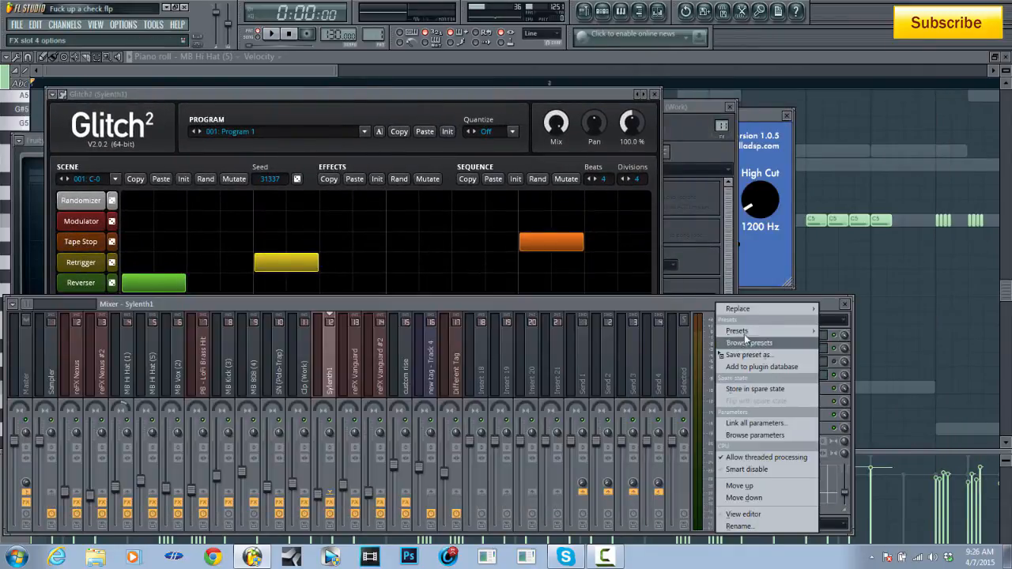
mouse_move(744, 309)
left_click(657, 69)
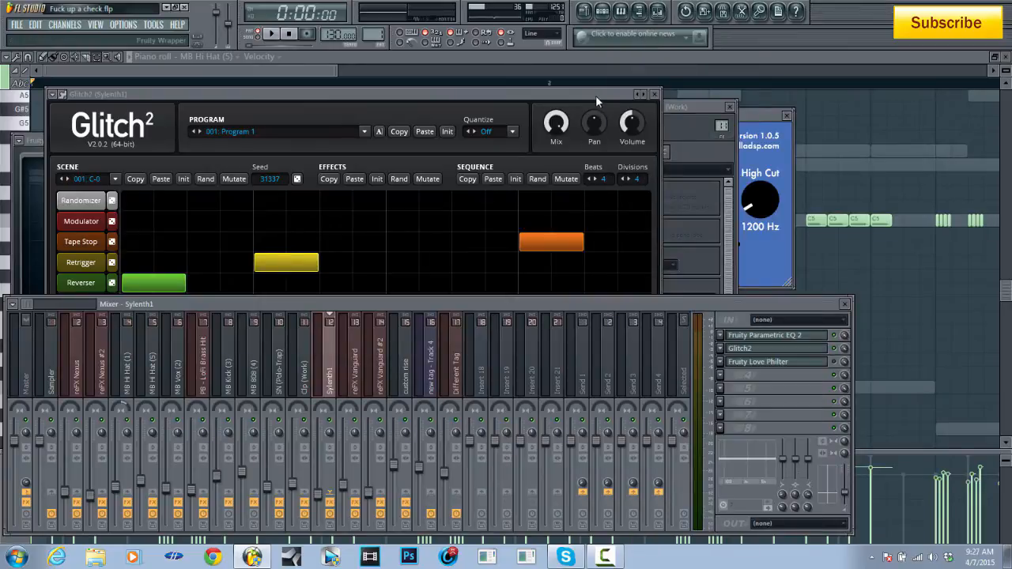
Step: Play the Sylenth1 melody twice, watching the Glitch2 effect sequence and the mixer
left_click_drag(595, 95, 659, 98)
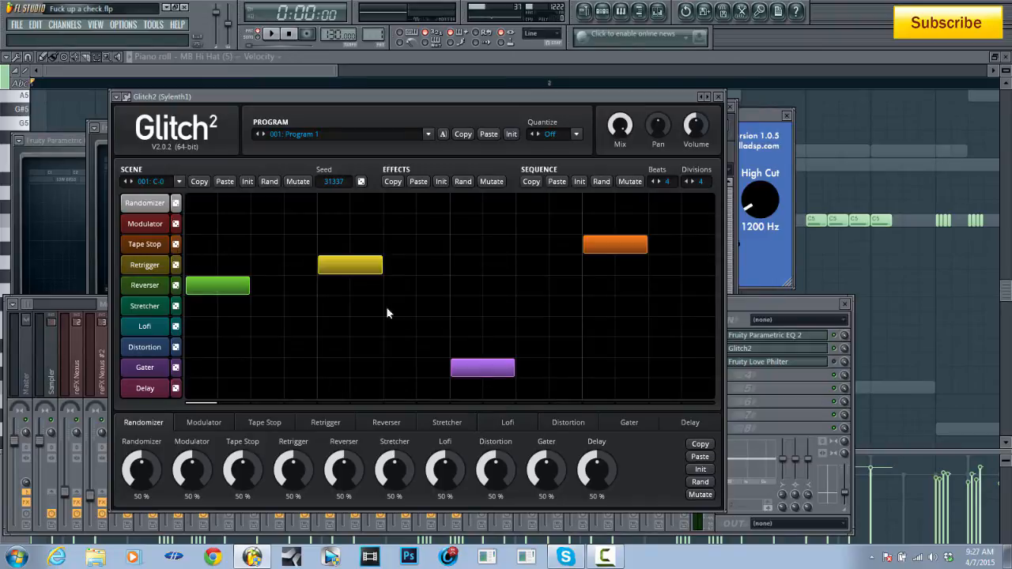
left_click(776, 305)
key("space")
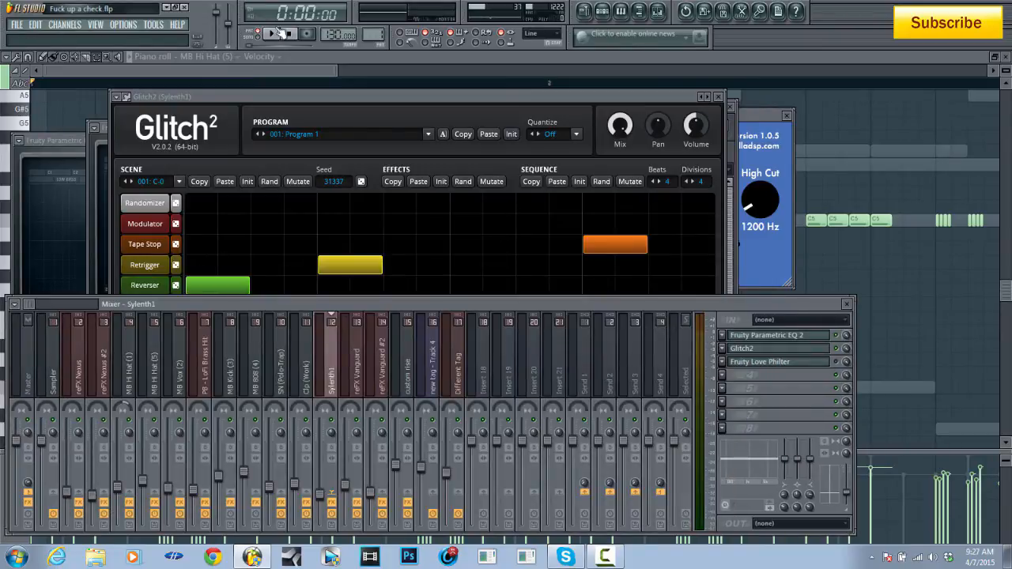
left_click(339, 94)
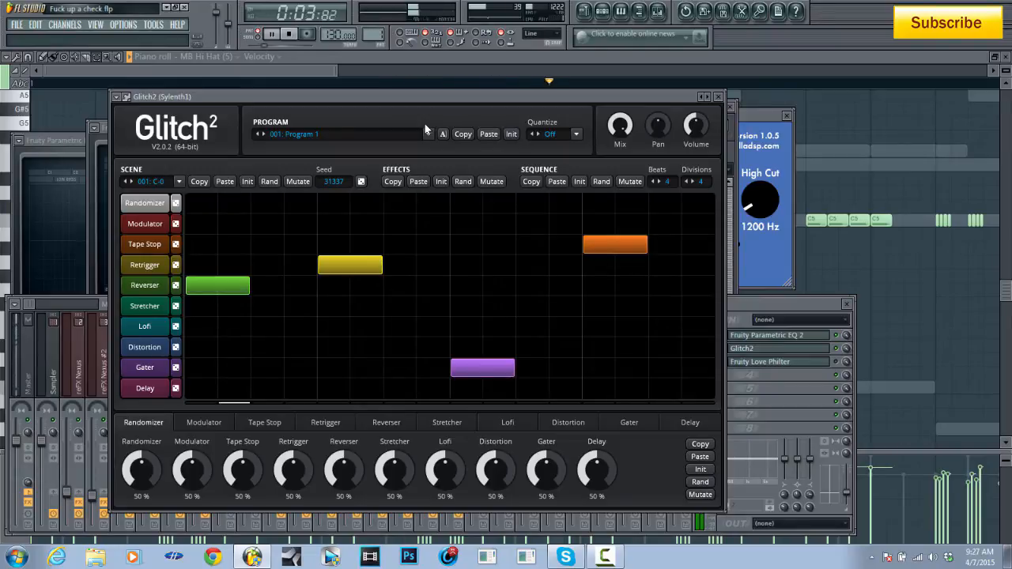
key("space")
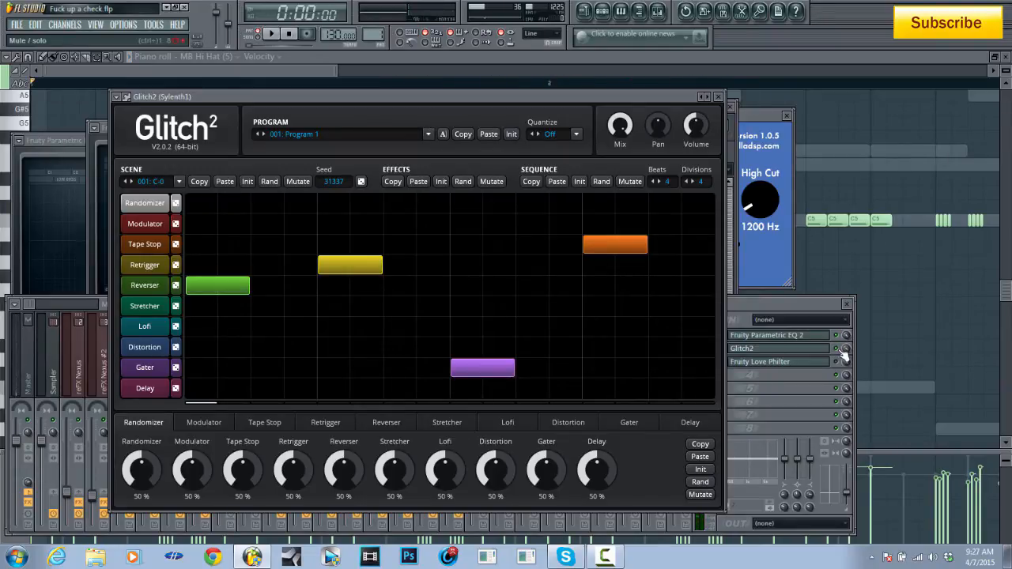
left_click(844, 355)
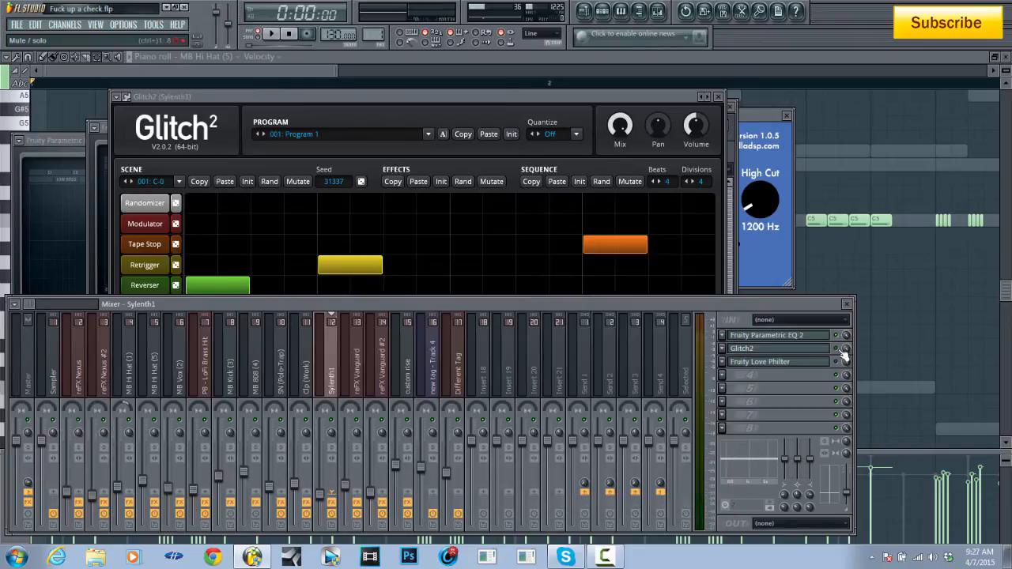
key("space")
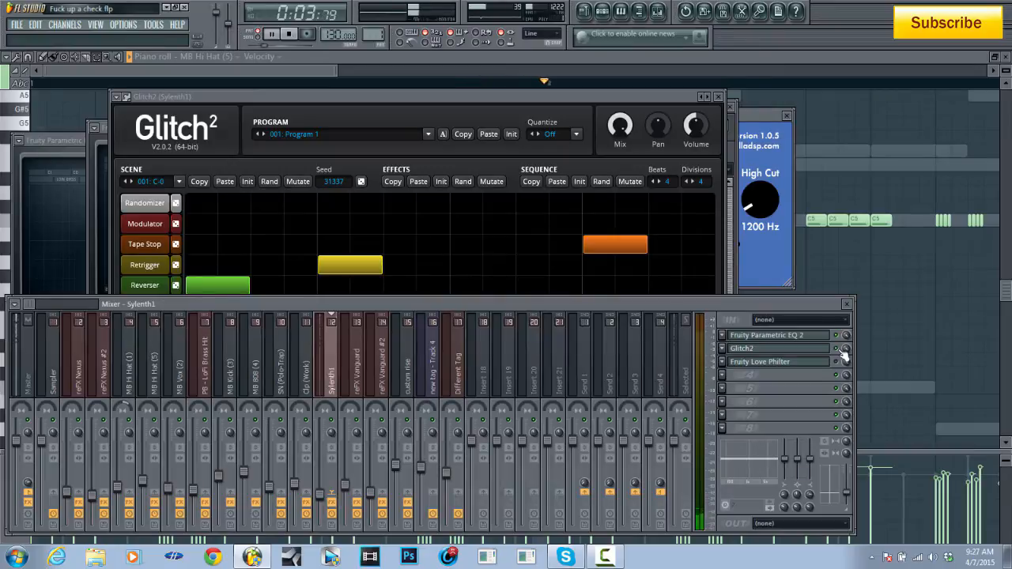
key("space")
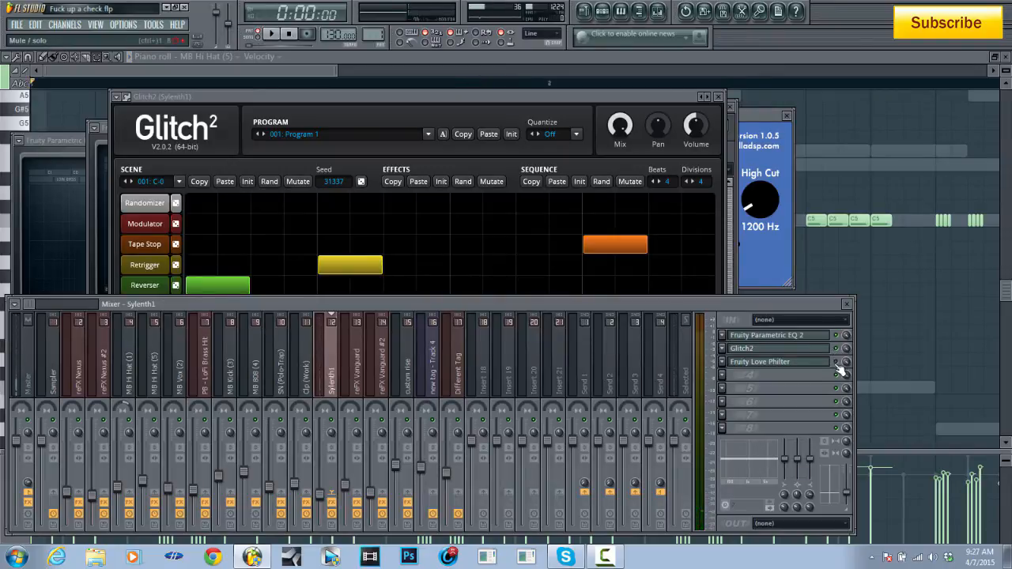
Step: Open Fruity Love Philter on the Sylenth1 track, play the melody through it and return to the mixer
left_click(822, 362)
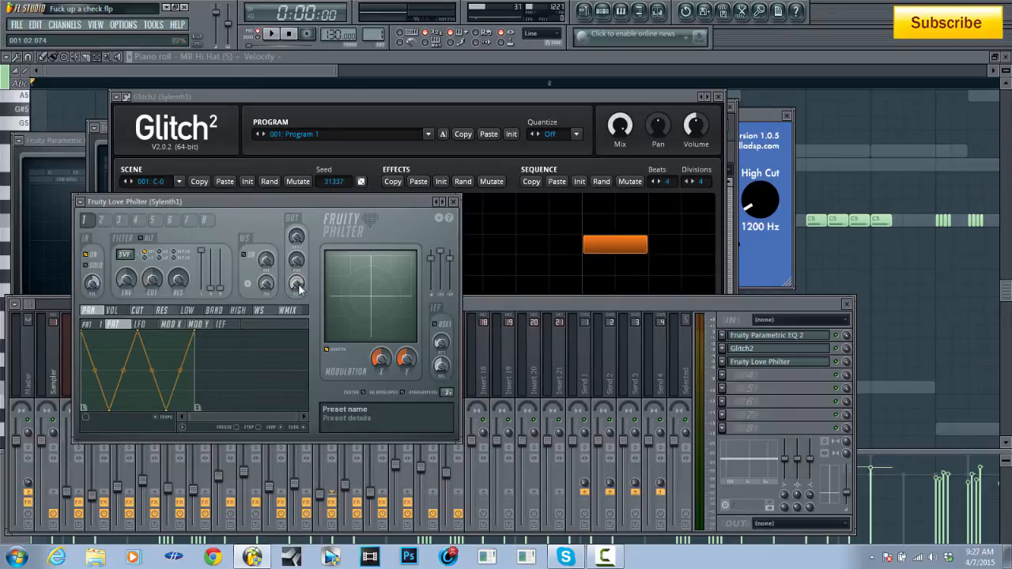
left_click(272, 34)
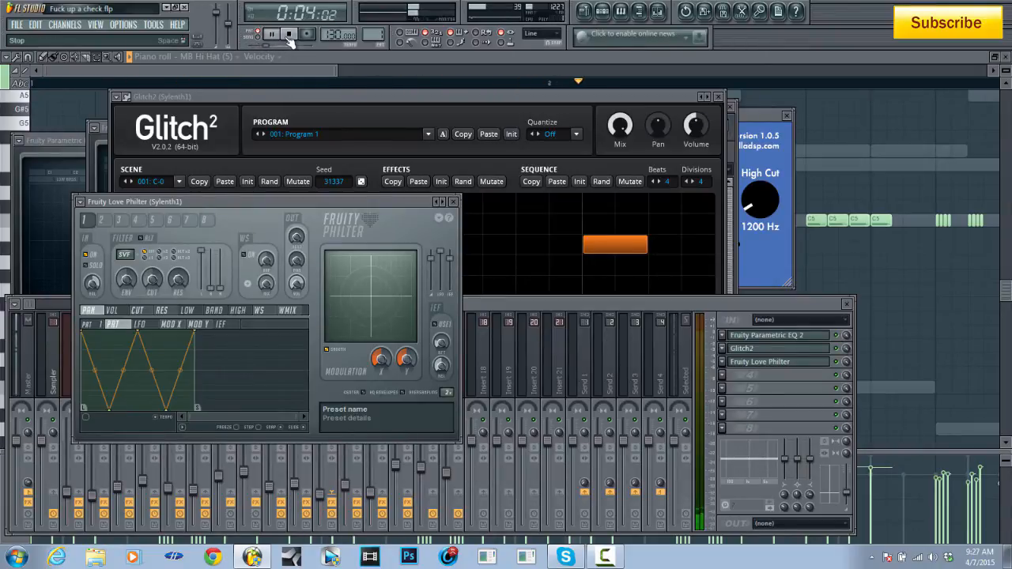
left_click(289, 35)
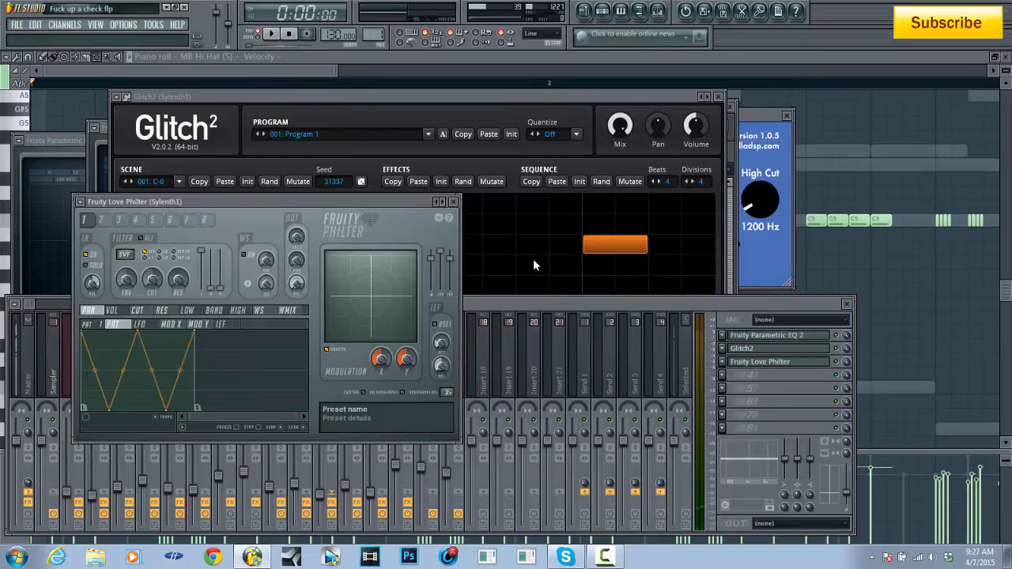
left_click(556, 298)
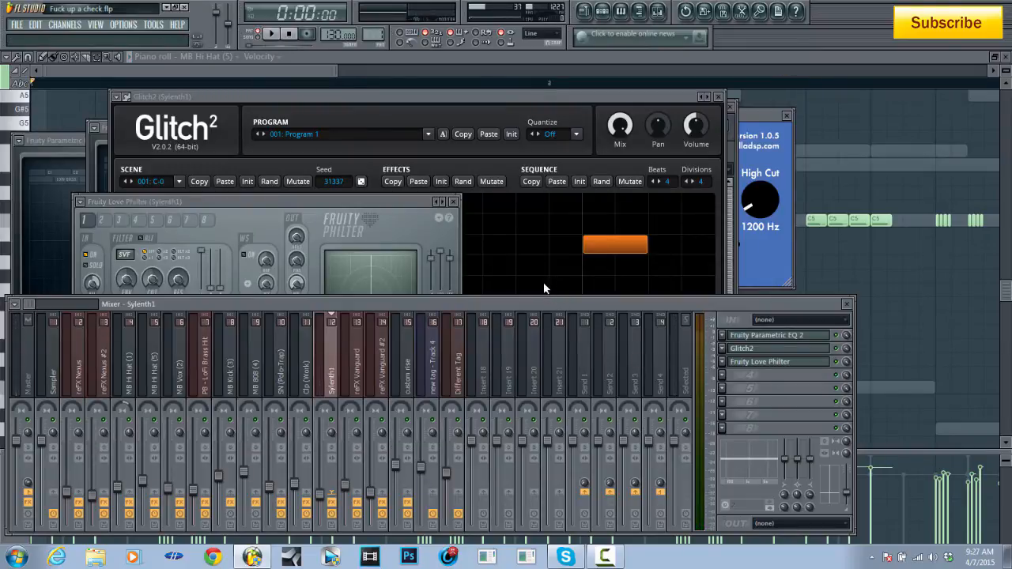
Step: Close Glitch2 and solo the reFX Vanguard channel in Pattern 1
left_click(719, 97)
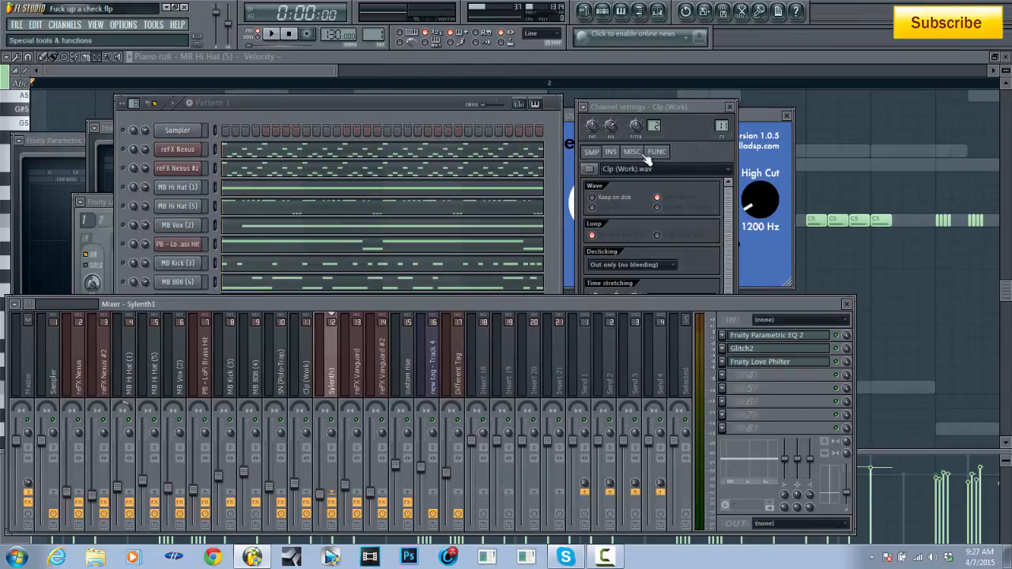
left_click(375, 103)
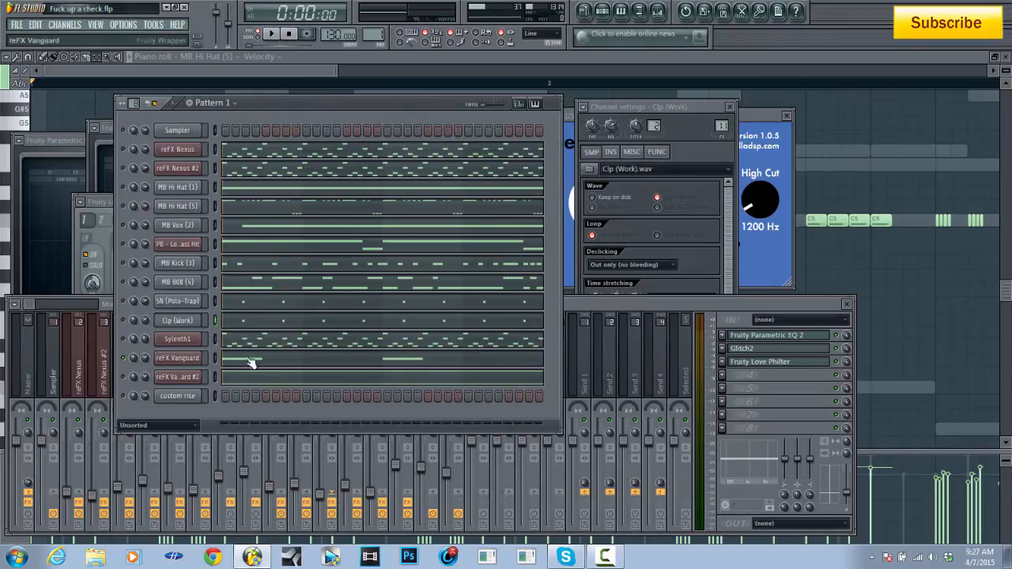
left_click(580, 308)
left_click(421, 106)
Step: Open the reFX Vanguard synth, examine its Ark 8-bit whoosh preset and close it
left_click(177, 357)
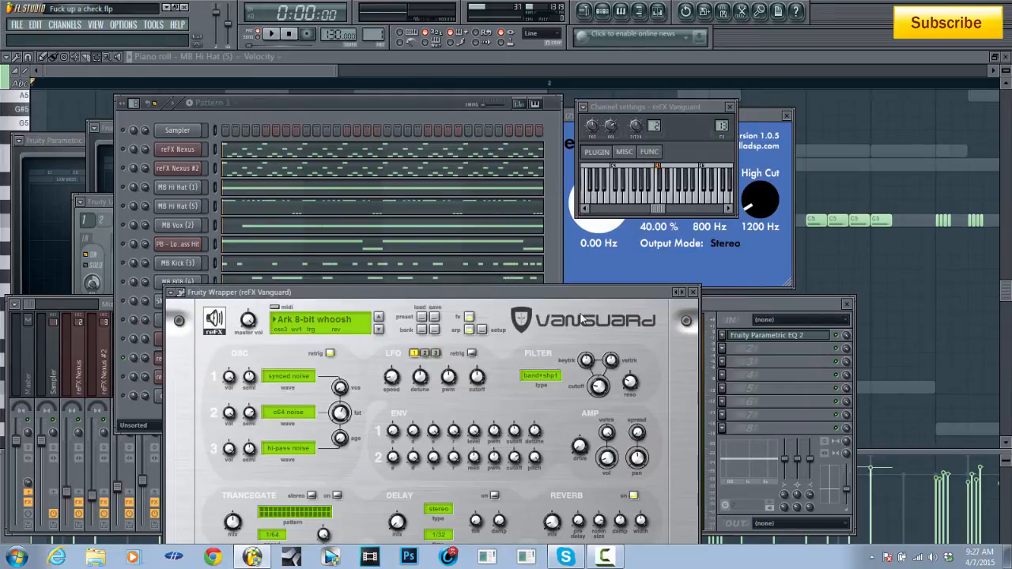
left_click_drag(620, 294, 595, 175)
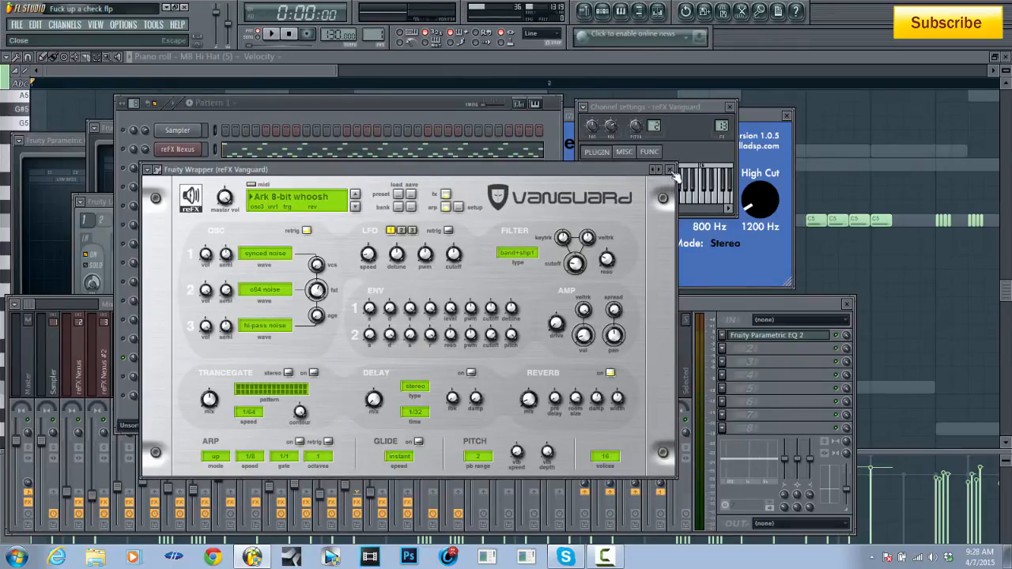
left_click(670, 170)
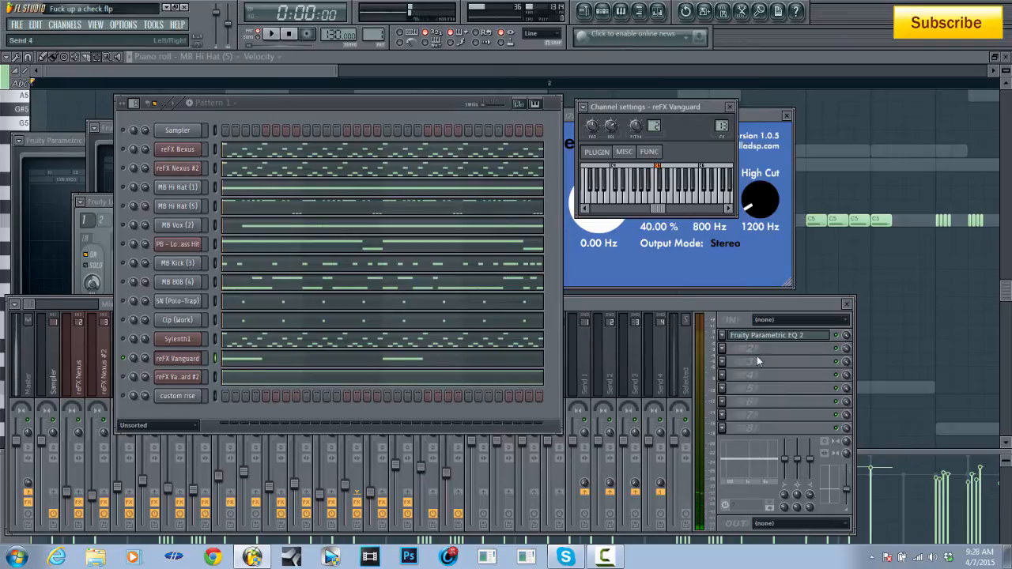
Step: Open Fruity Parametric EQ 2 on the reFX Vanguard track and play the whoosh through it
left_click(808, 336)
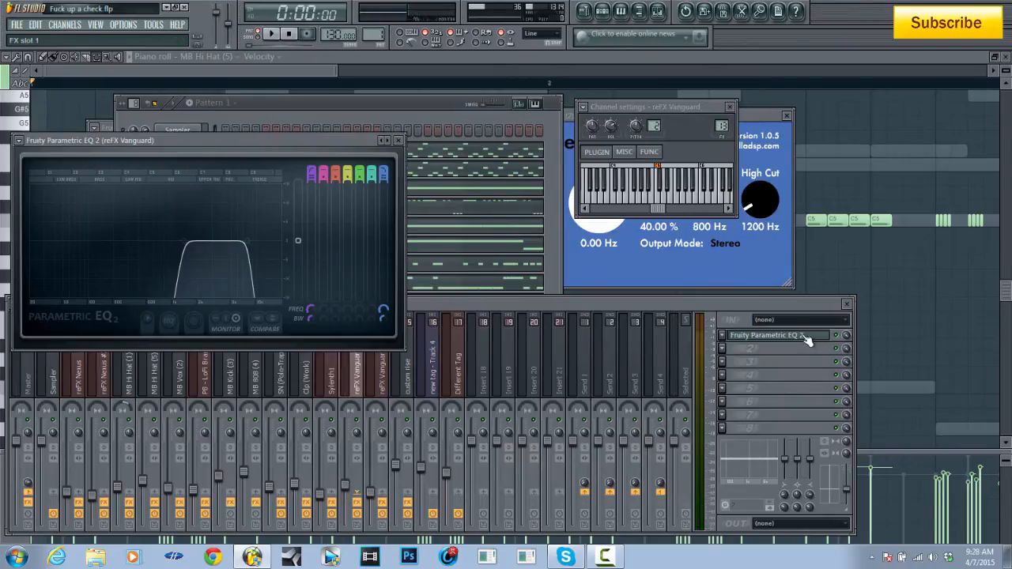
left_click(271, 34)
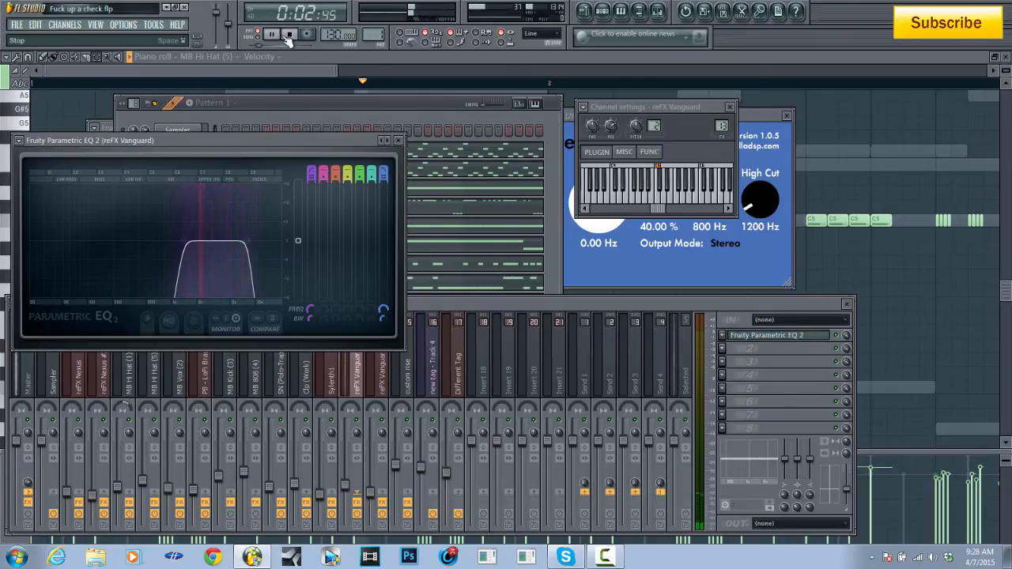
left_click(288, 35)
left_click(507, 301)
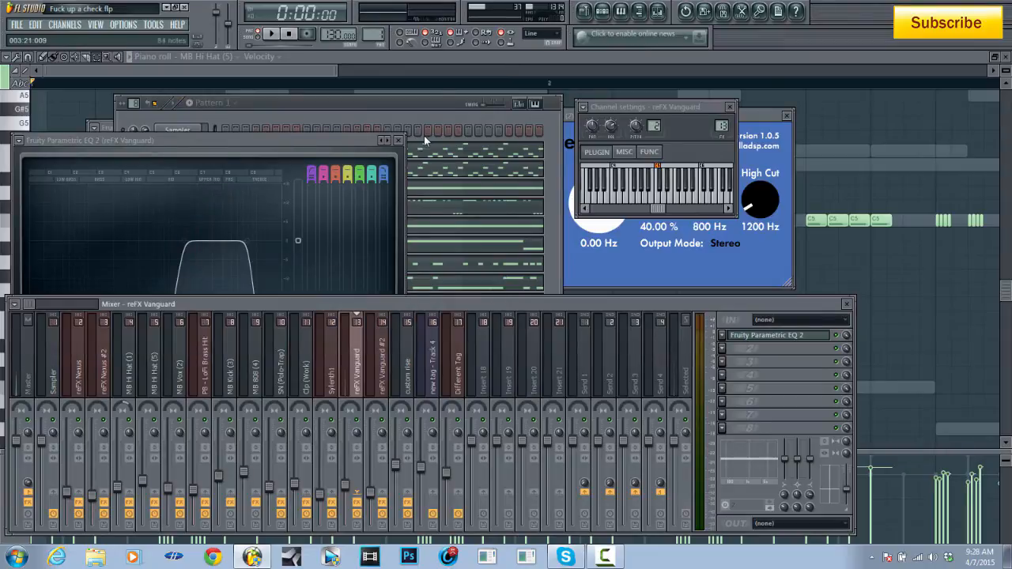
Step: Switch to Pattern 3, solo reFX Vanguard #2, audition its ATM Moondoor preset and show its mixer track
left_click(406, 96)
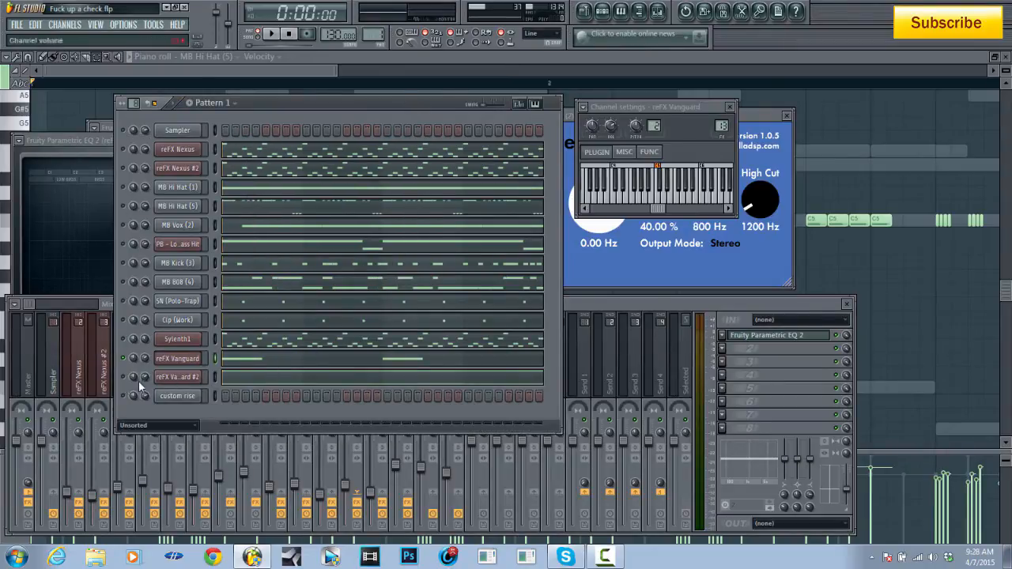
left_click(177, 377)
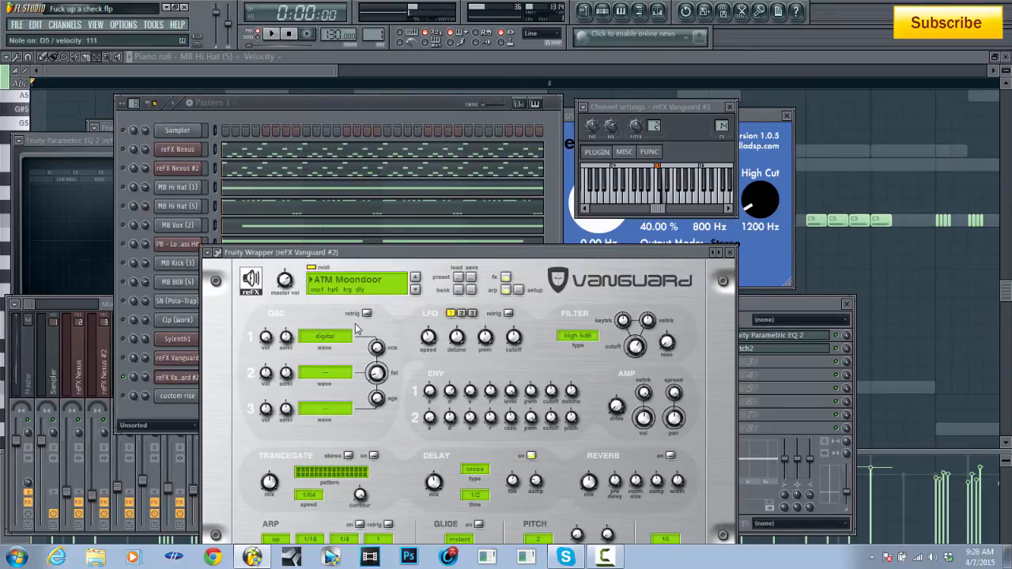
left_click(794, 313)
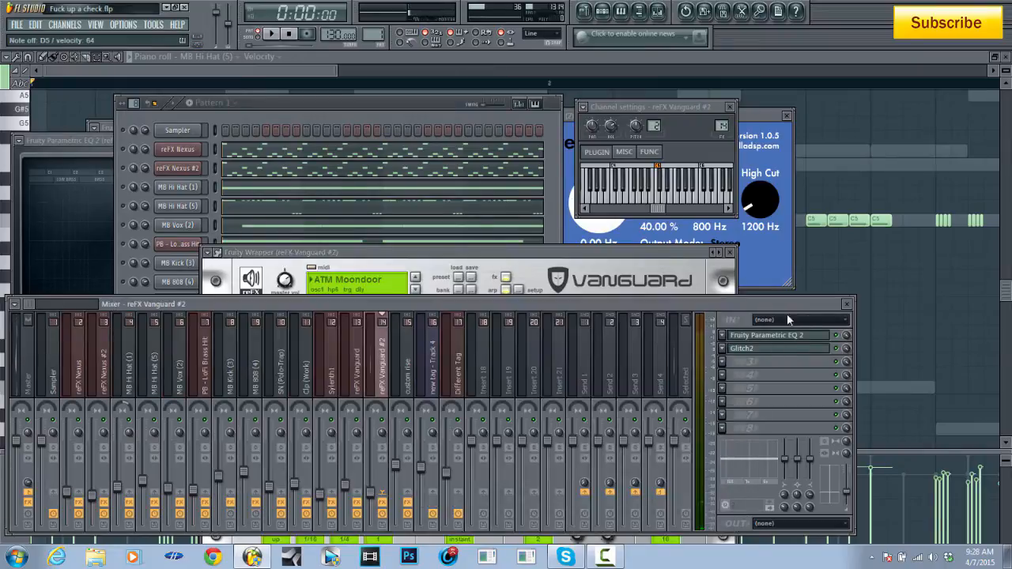
Step: Open Glitch2 on the reFX Vanguard #2 track, show its Gater settings and play the pattern with Glitch2 bypassed
left_click(757, 353)
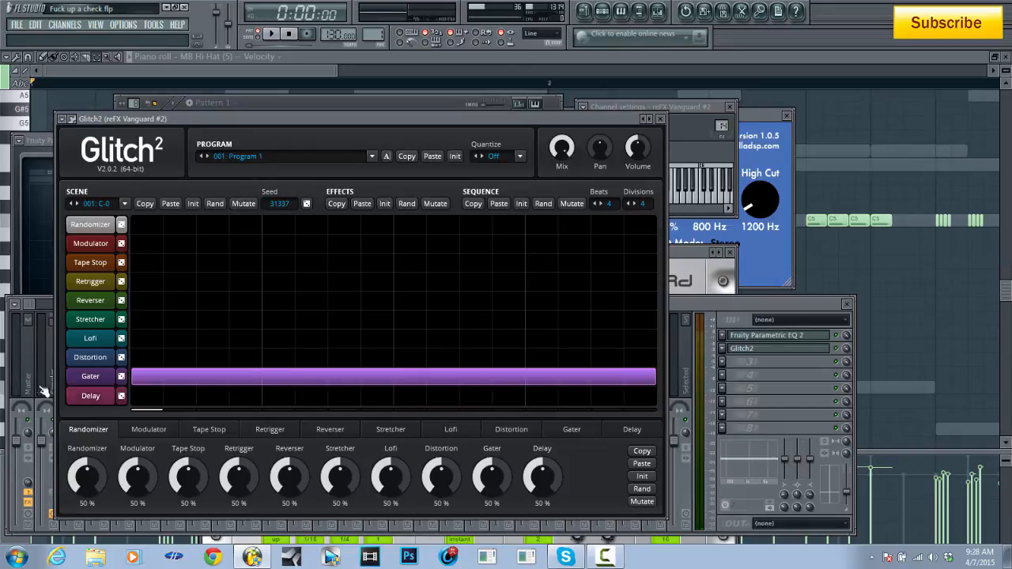
left_click(79, 379)
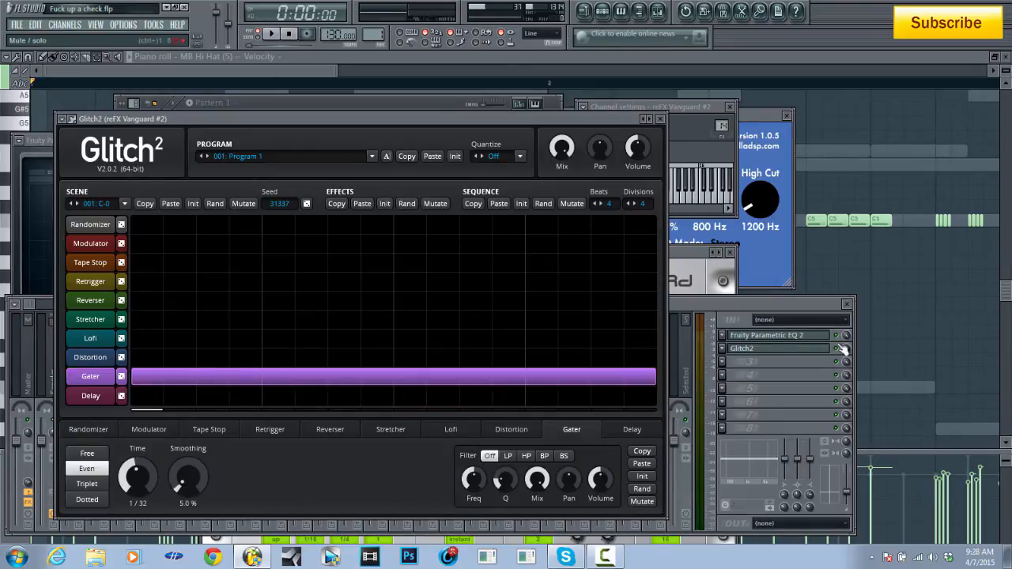
left_click(841, 348)
left_click(271, 34)
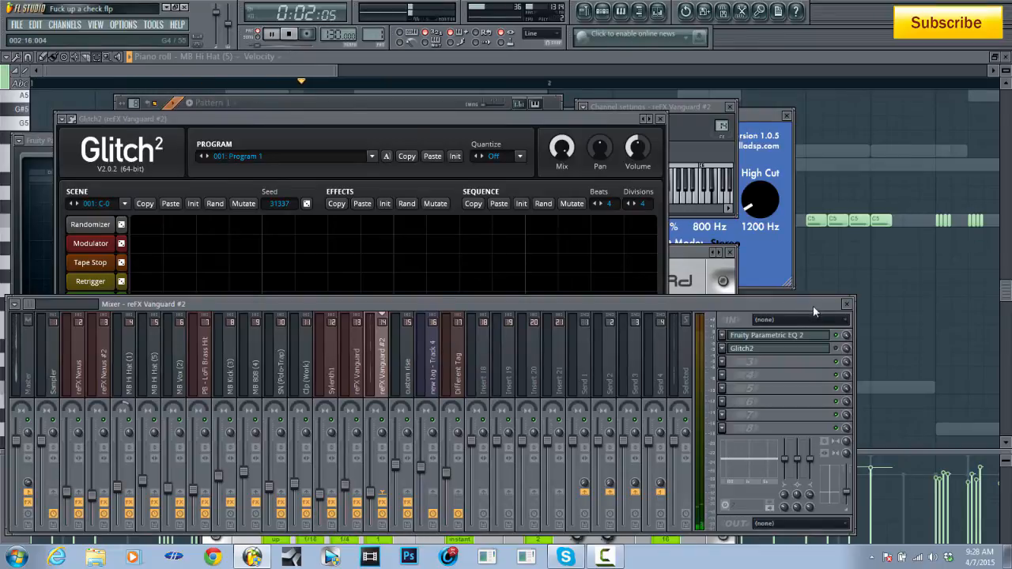
key("space")
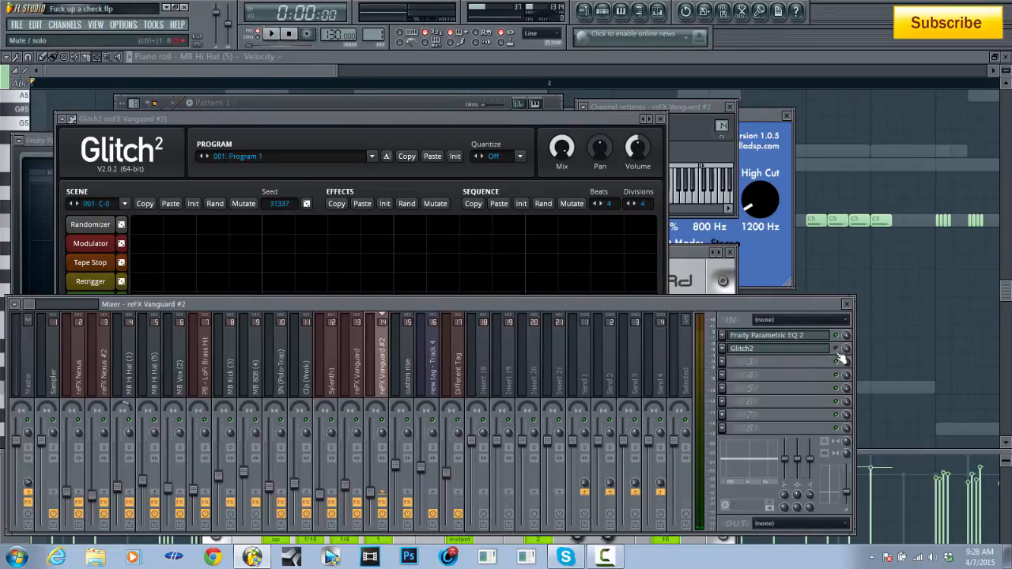
Step: Play the reFX Vanguard #2 pattern with Glitch2 enabled for comparison and close the Glitch2 window
key("space")
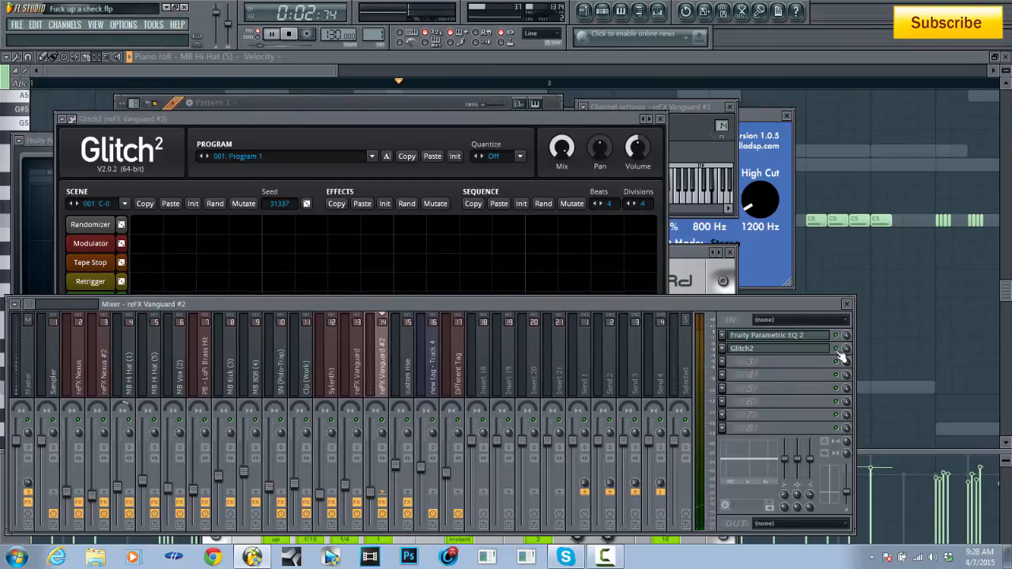
key("space")
left_click(290, 117)
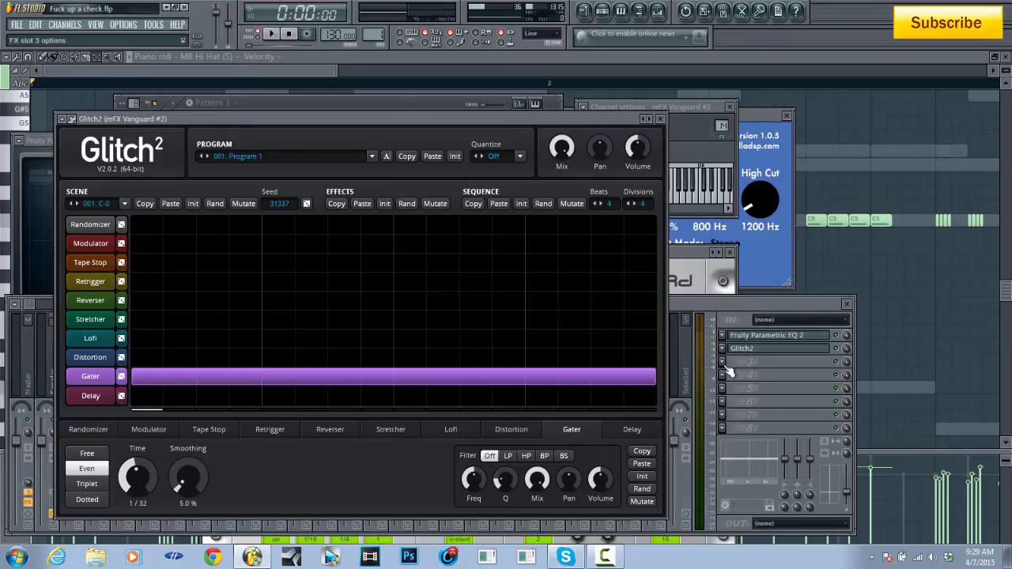
left_click(660, 119)
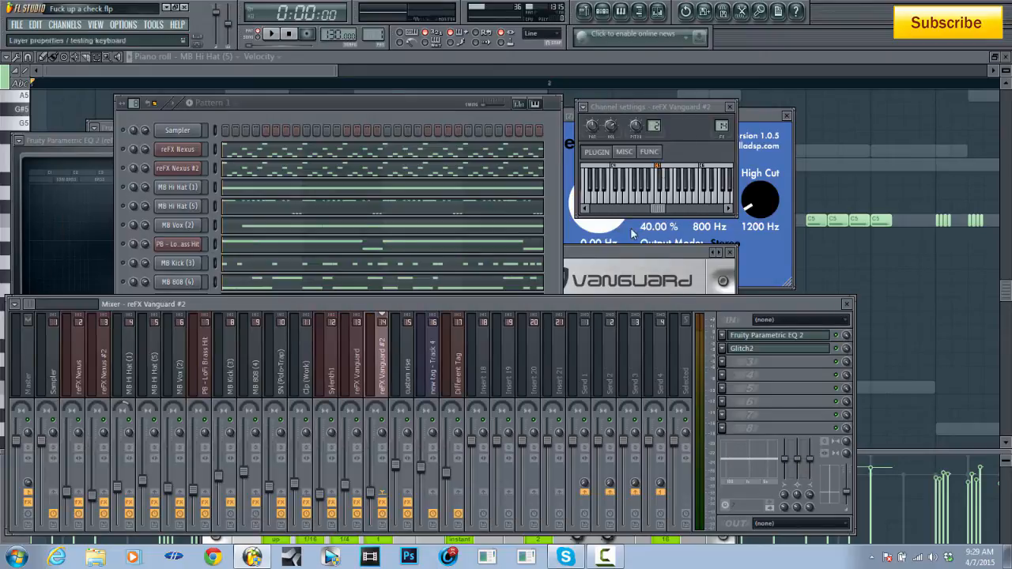
Step: Solo the MB Kick (3) channel in Pattern 1, open its piano roll and play the kick pattern
left_click(377, 115)
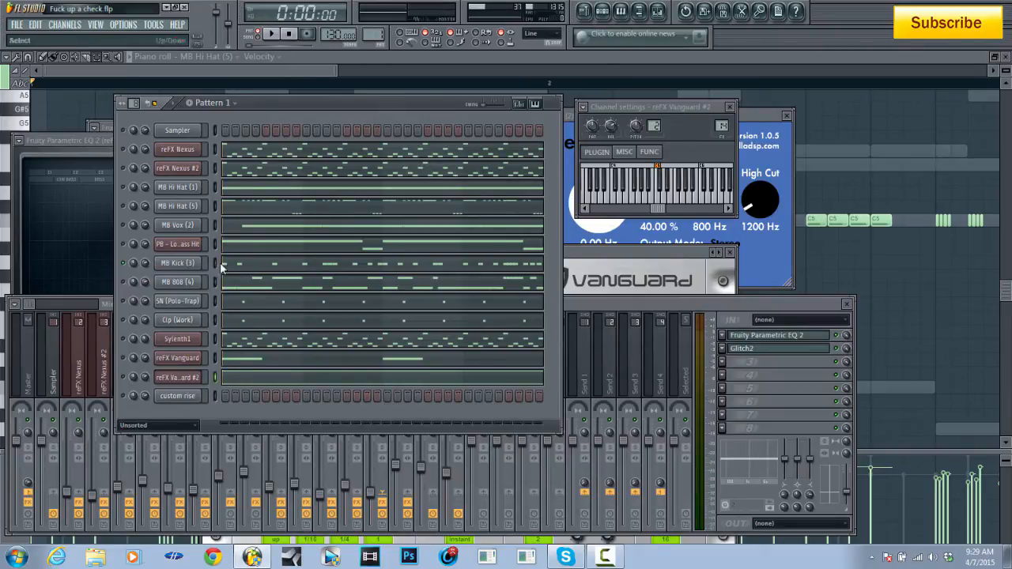
left_click(259, 264)
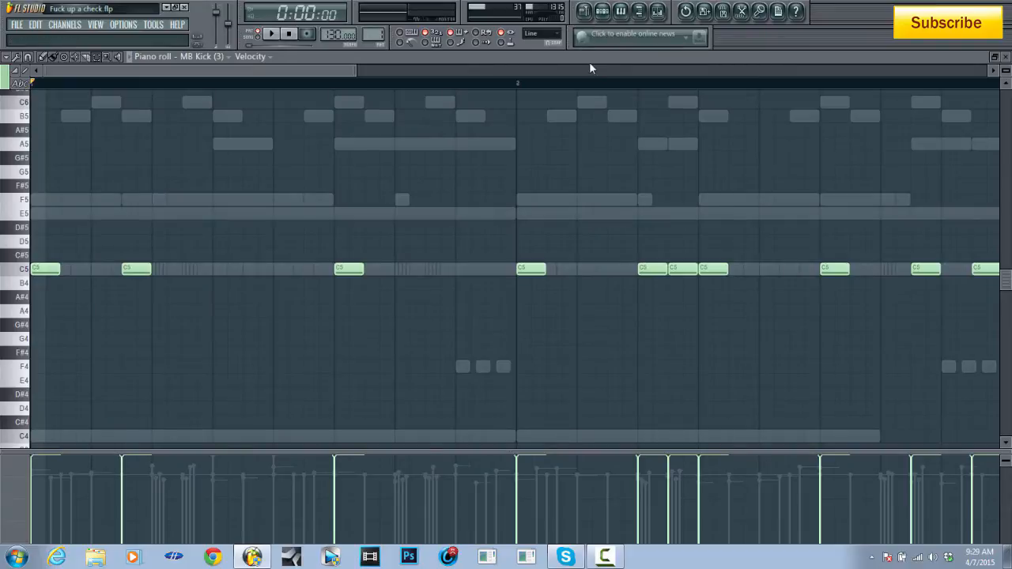
key("space")
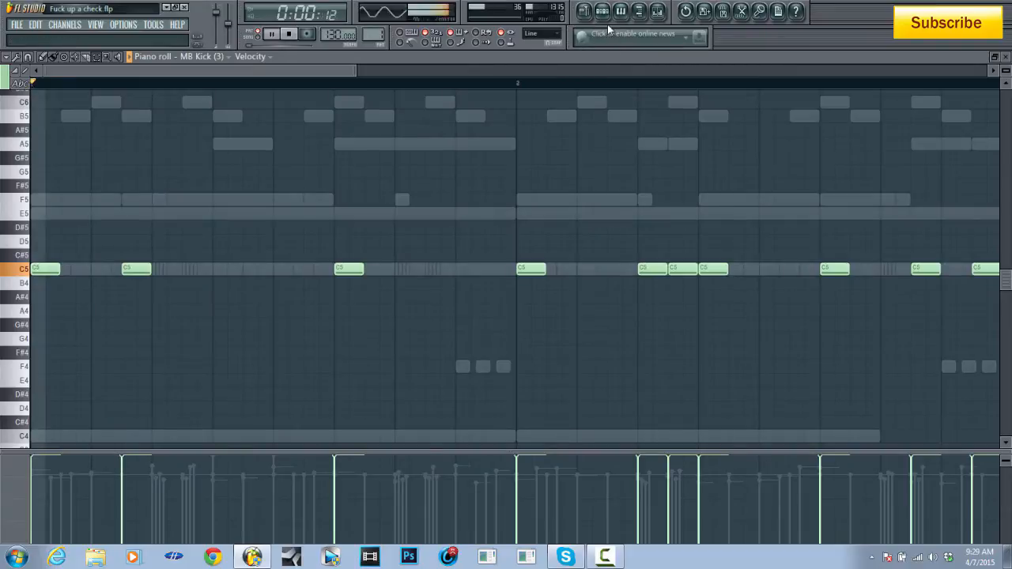
key("space")
Step: Open Fruity Parametric EQ 2 on the MB Kick (3) mixer track and play the kick with the compressor and Transient Master bypassed
left_click(657, 11)
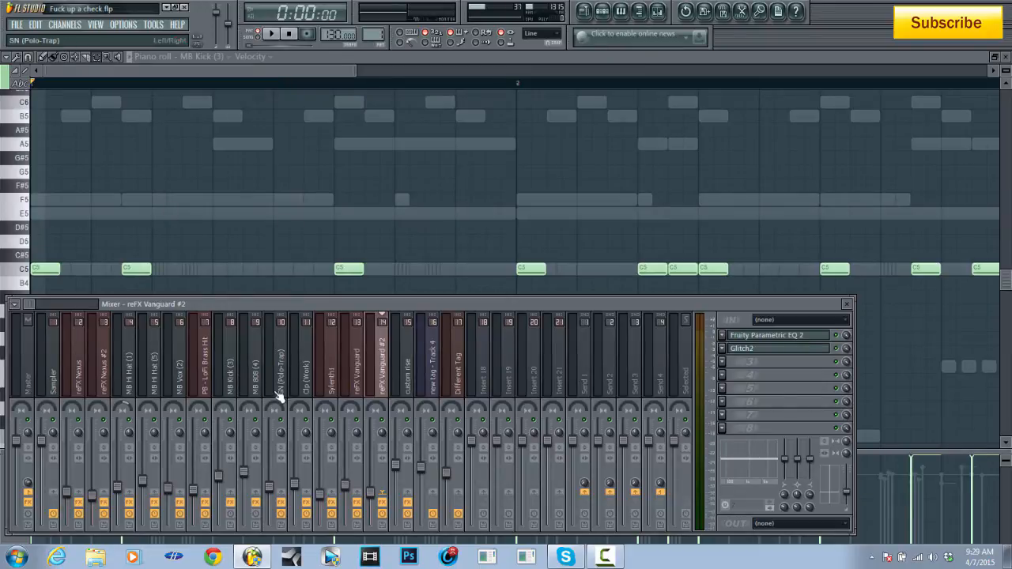
left_click(229, 378)
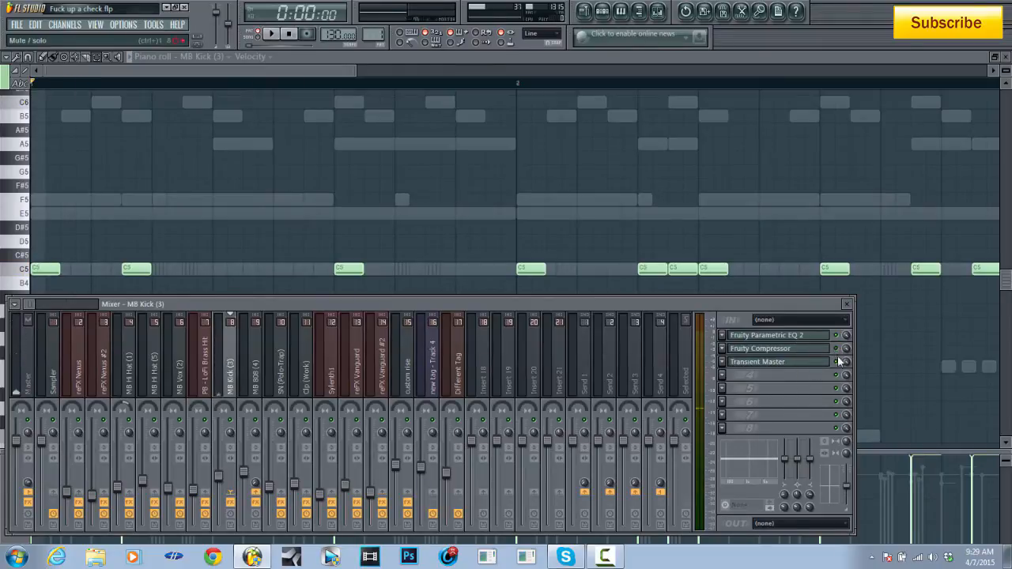
left_click(822, 336)
key("space")
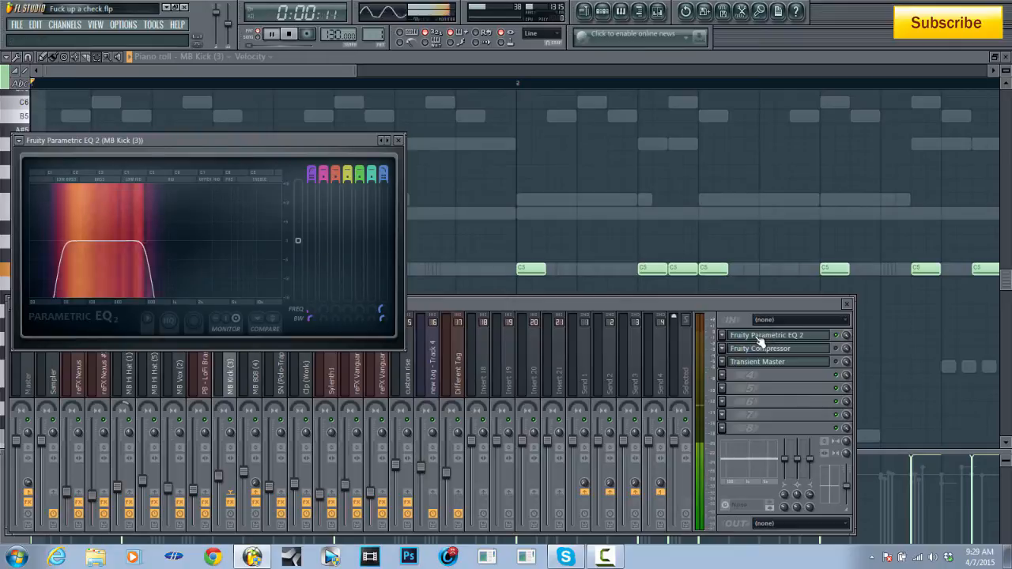
key("space")
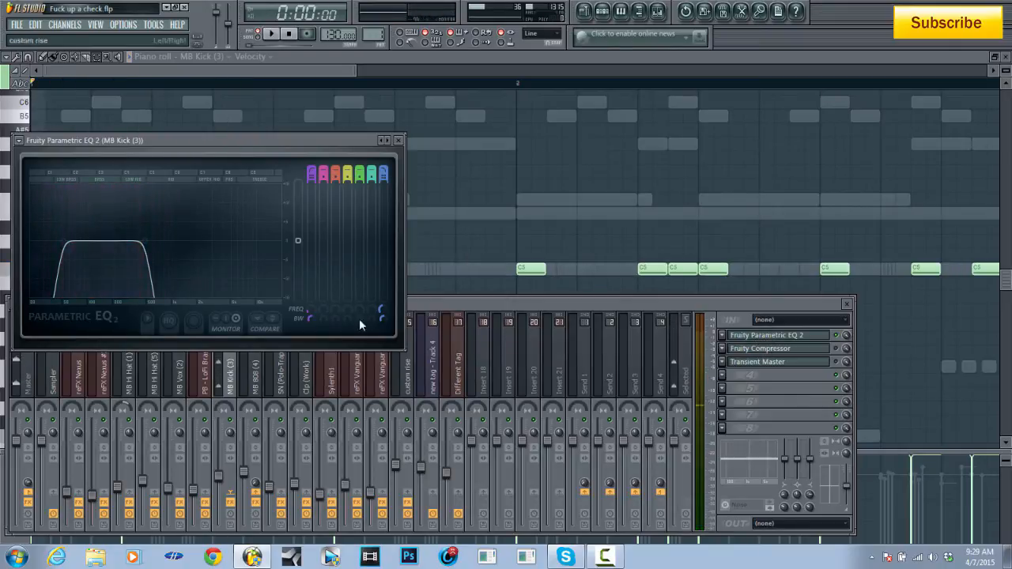
Step: Lower the low-pass band in the MB Kick (3) EQ to about 345 Hz and audition the kick
mouse_move(145, 241)
left_mouse_down()
mouse_move(263, 241)
mouse_move(135, 241)
left_mouse_up()
key("space")
key("space")
key("space")
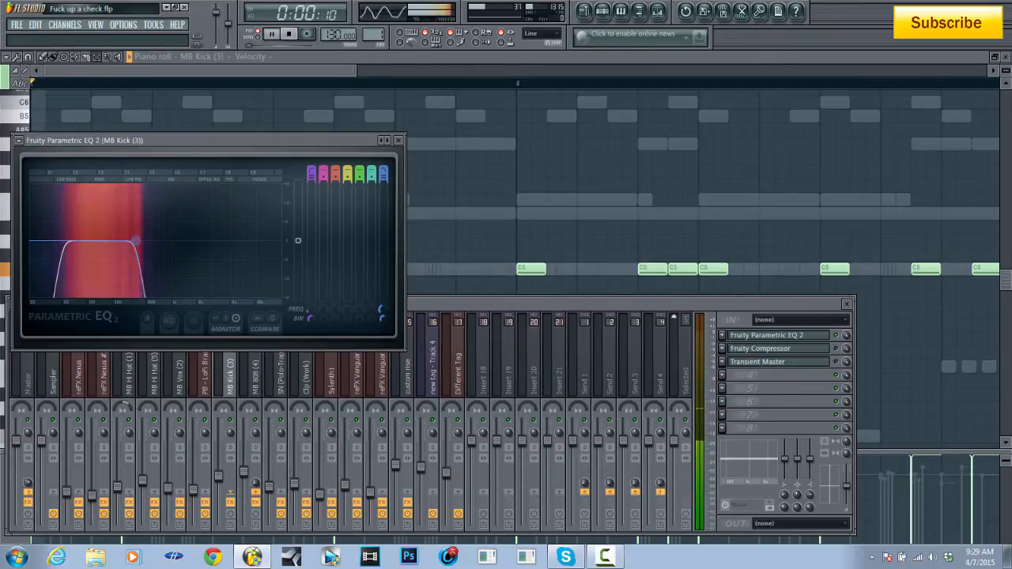
key("space")
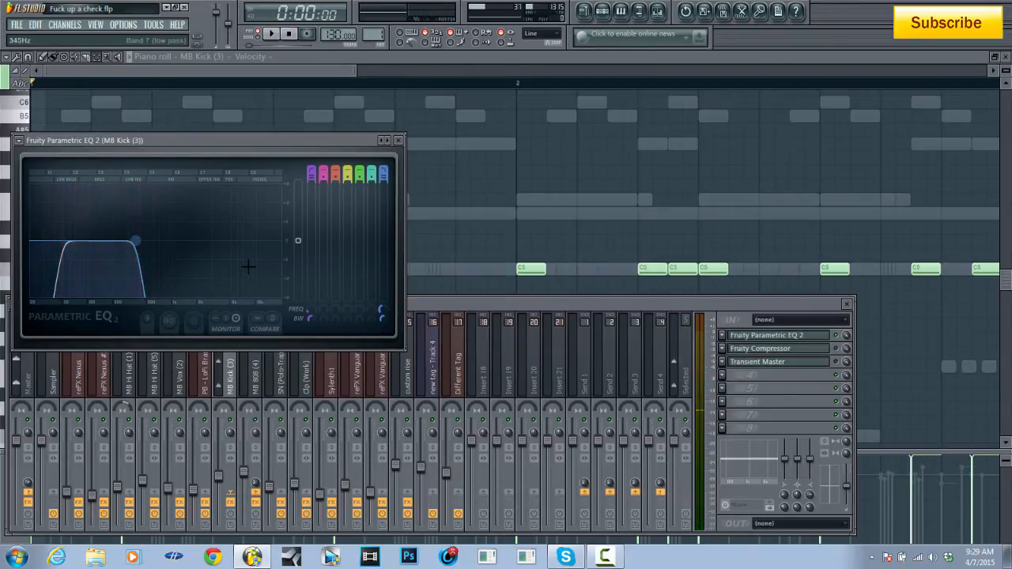
Step: Open Fruity Compressor on the MB Kick (3) track, place it beside the EQ and compare the kick with and without compression
left_click(830, 349)
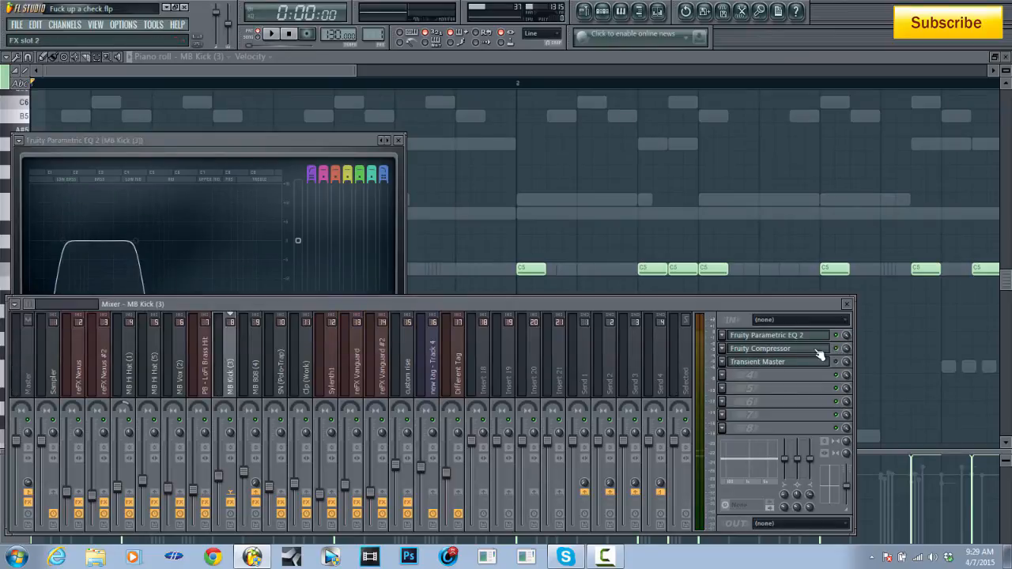
left_click_drag(266, 170, 646, 166)
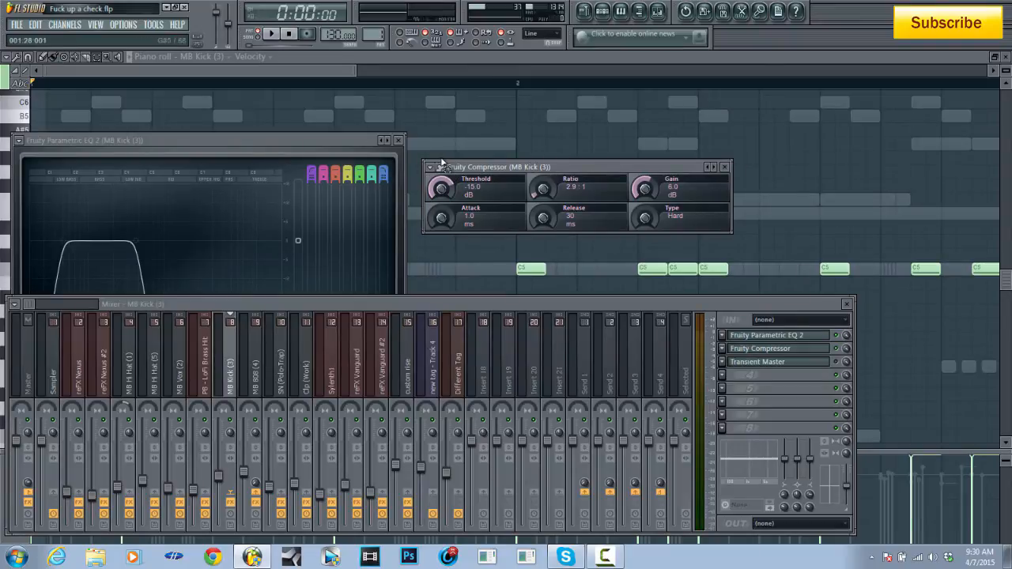
left_click(837, 349)
key("space")
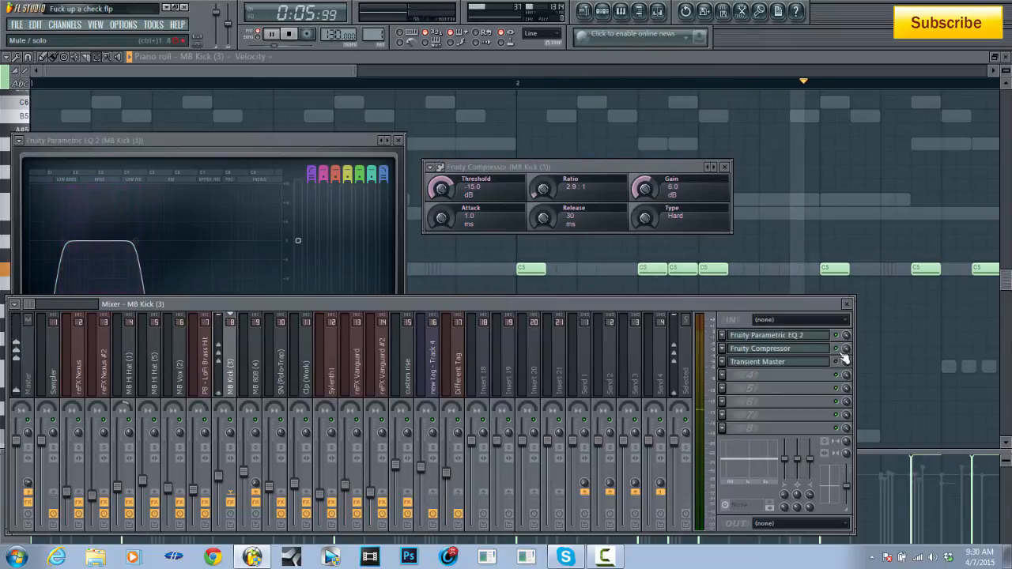
key("space")
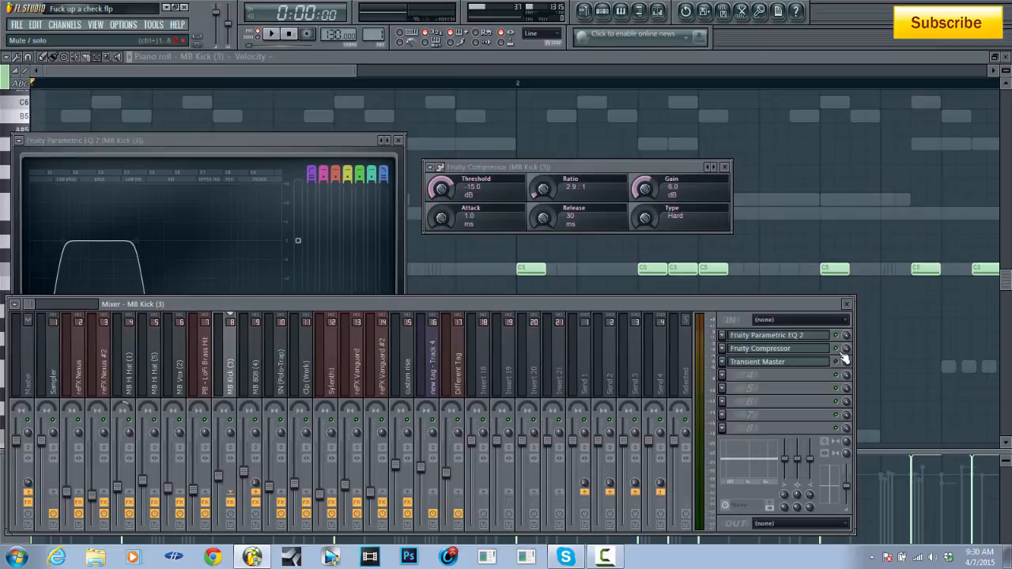
Step: Examine Transient Master on the MB Kick (3) track, close it and play the kick while comparing the effects on and off
left_click(805, 366)
left_click_drag(271, 206, 442, 304)
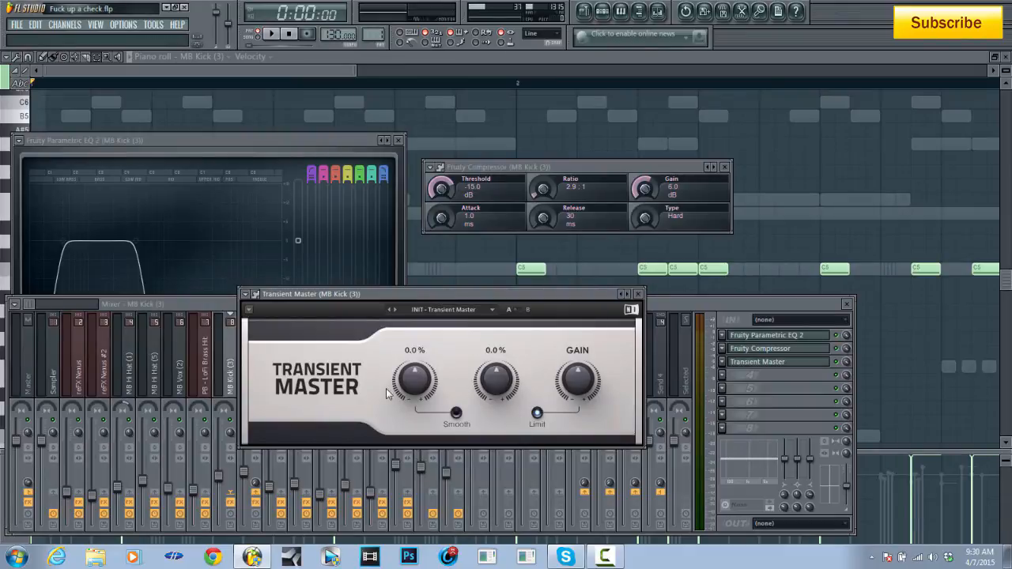
left_click(638, 294)
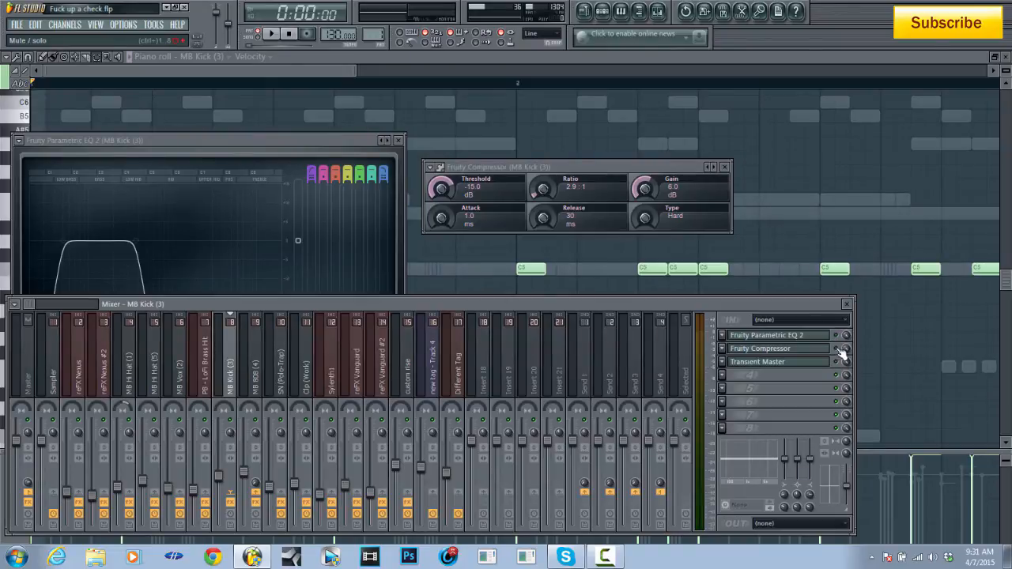
key("space")
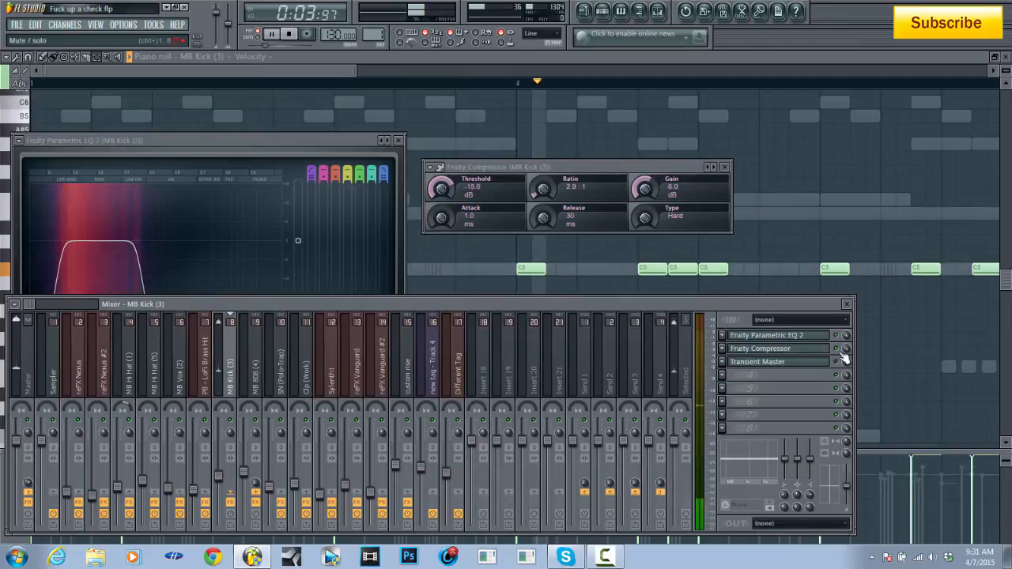
key("space")
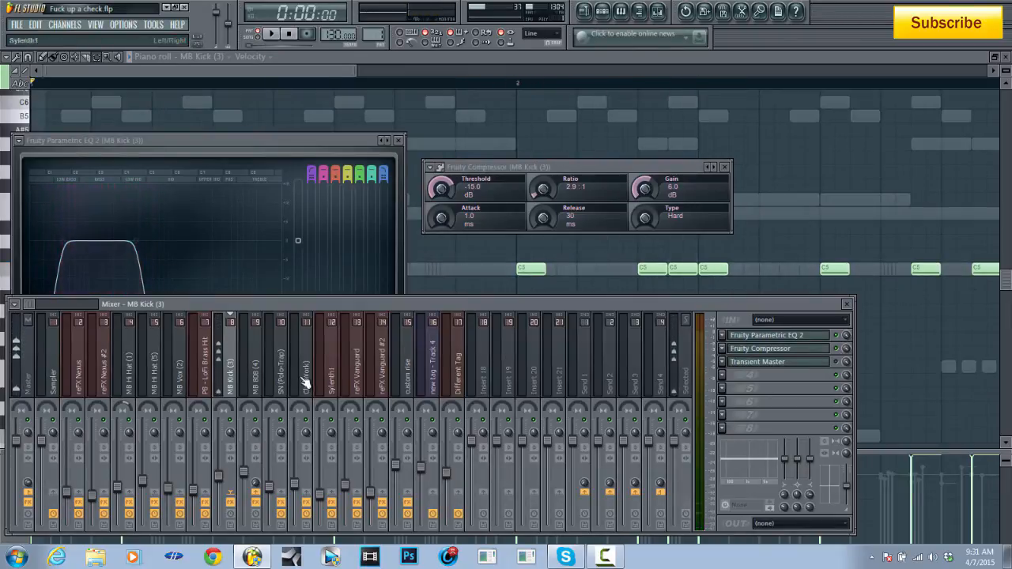
Step: Select the MB 808 (4) mixer track and solo the MB 808 (4) channel in Pattern 1
left_click(261, 373)
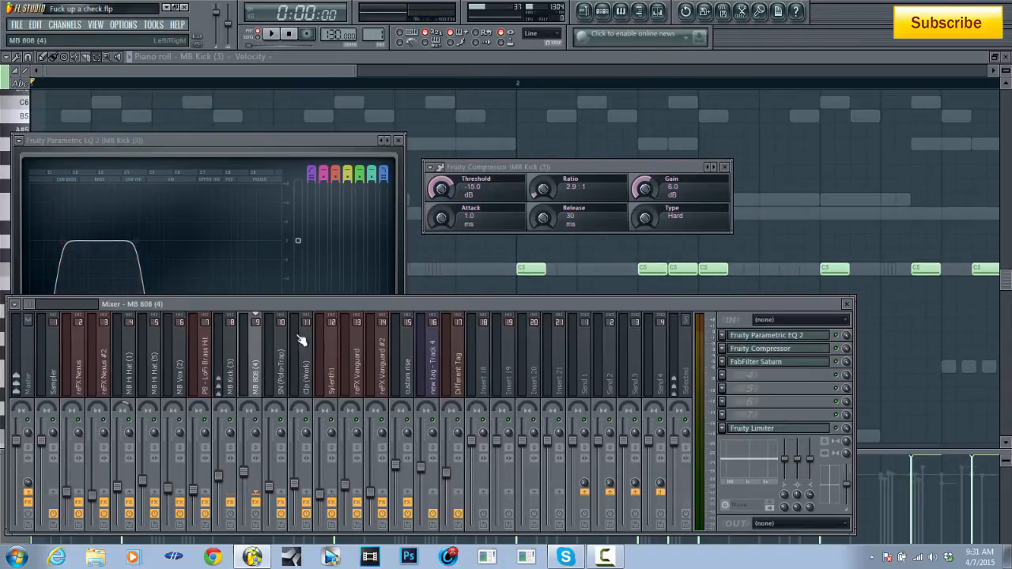
left_click(610, 16)
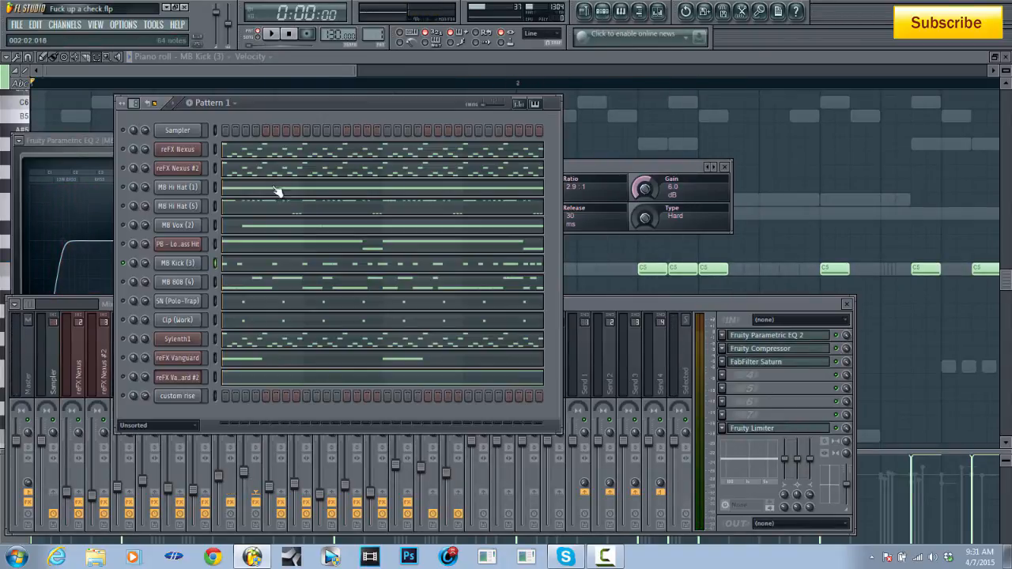
right_click(130, 290)
left_click(141, 290)
left_click(784, 305)
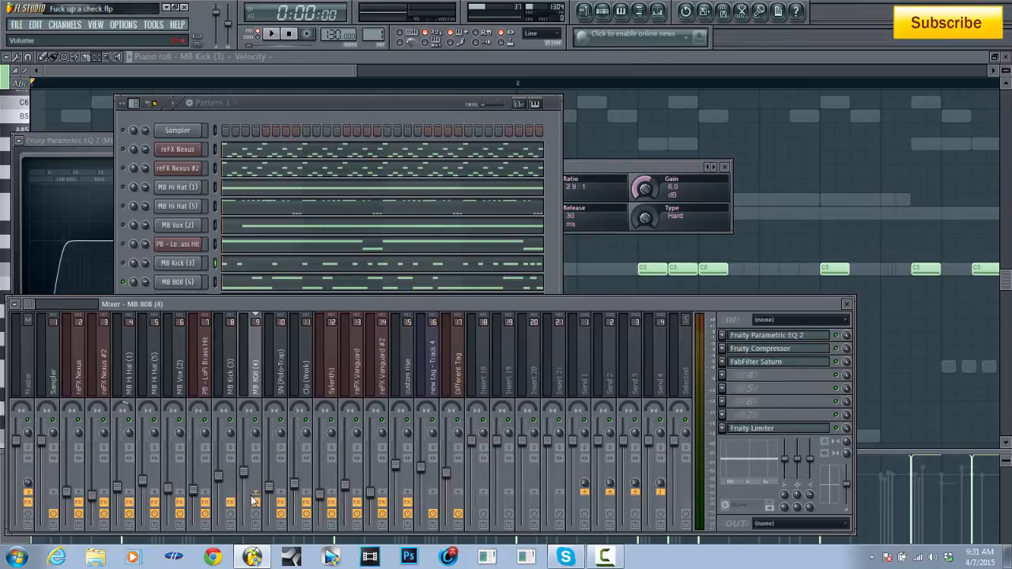
Step: Play the 808 with its mixer track effects bypassed and with them enabled to compare the sound
key("space")
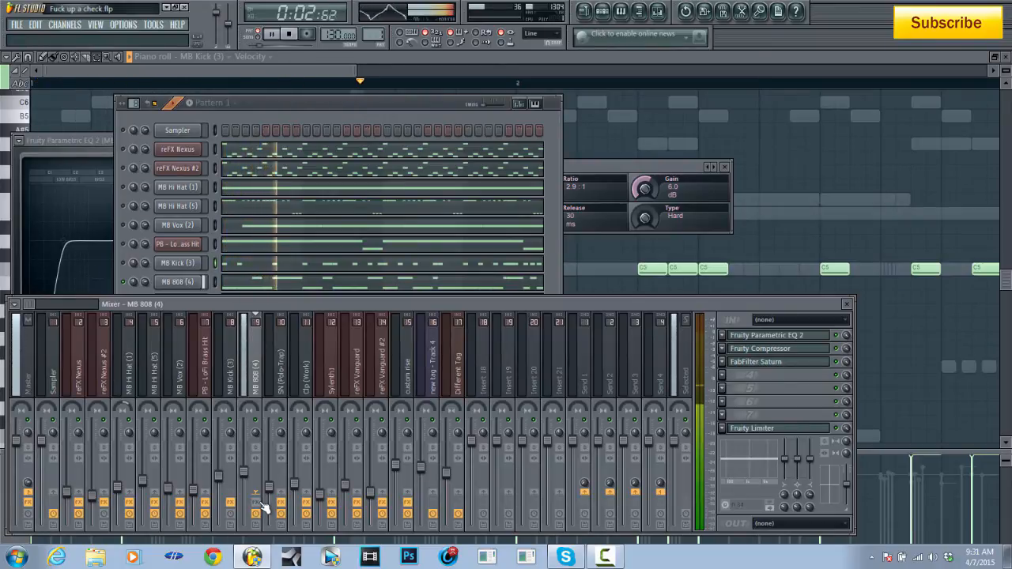
key("space")
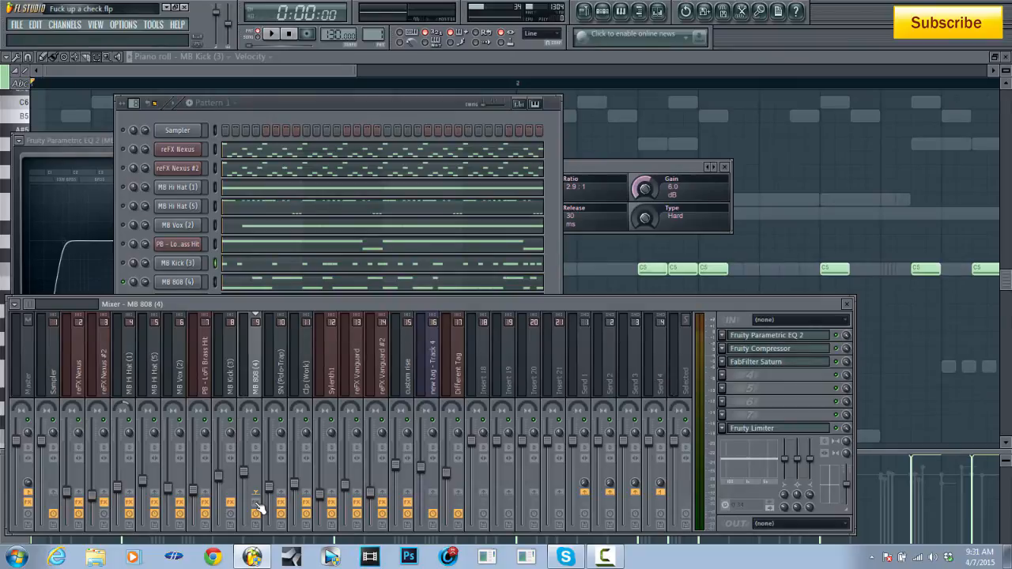
left_click(257, 503)
key("space")
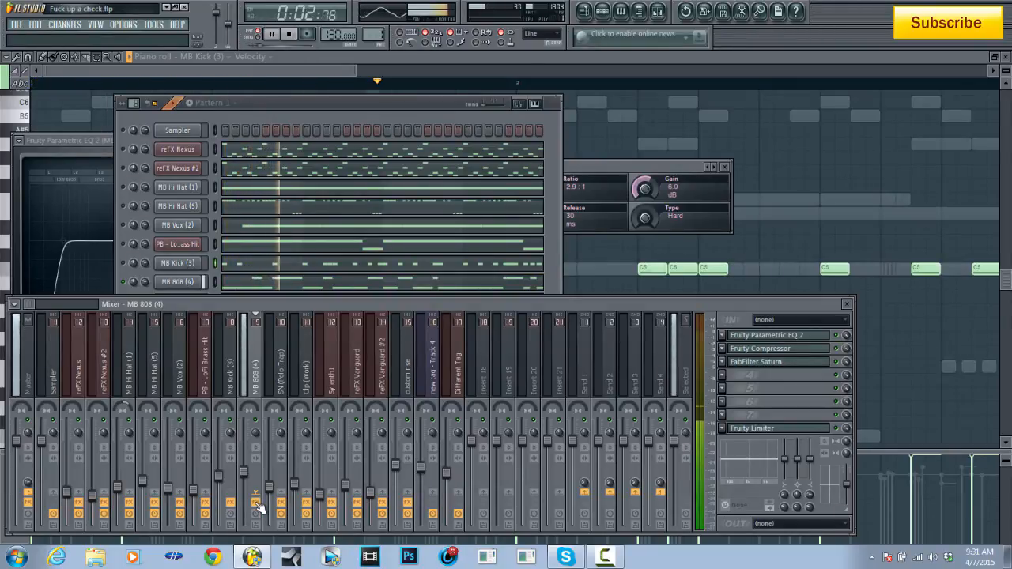
key("space")
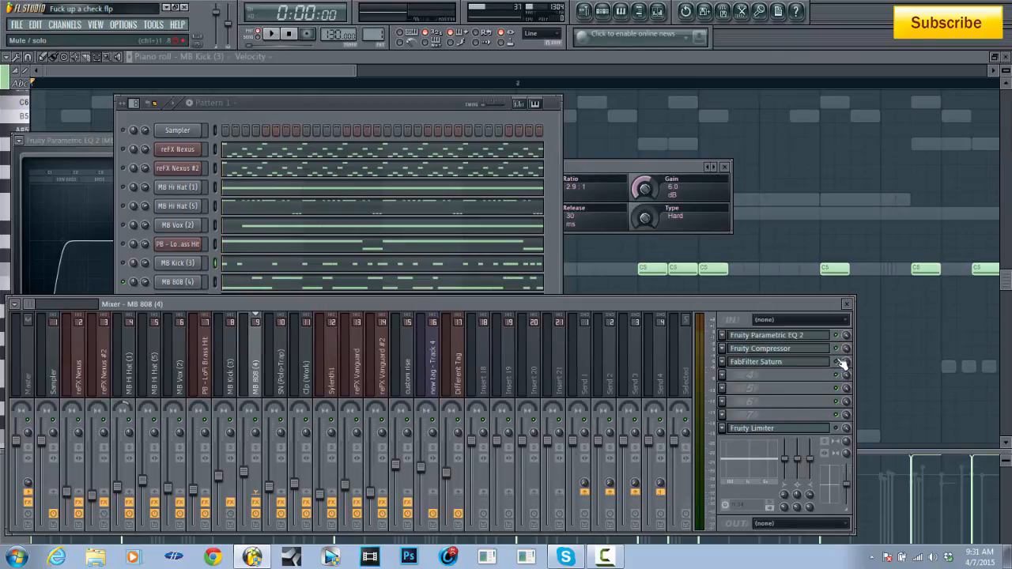
Step: Open Fruity Parametric EQ 2 on the MB 808 (4) track and play the 808 while toggling the EQ, with the other effects bypassed
left_click(810, 340)
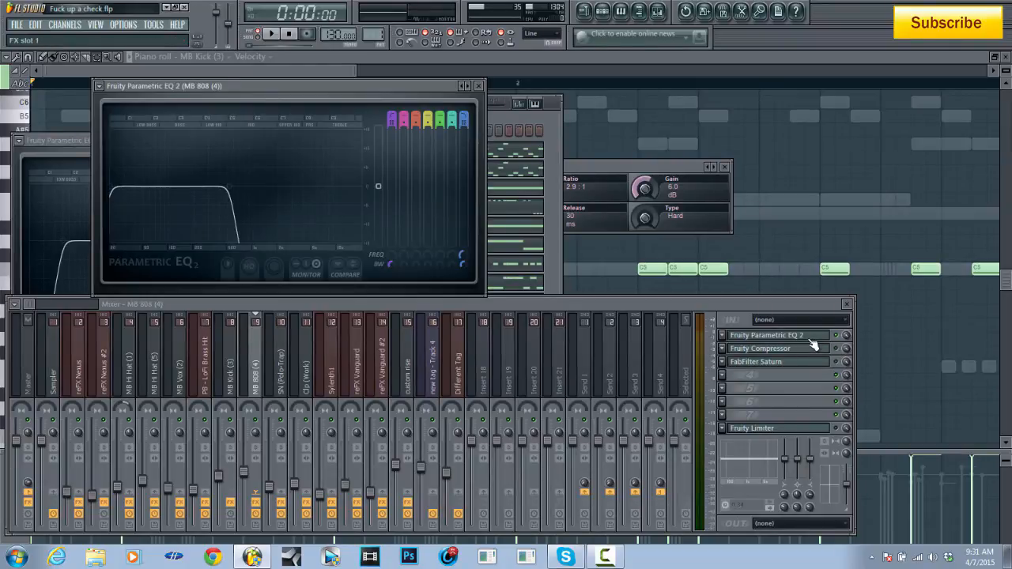
key("space")
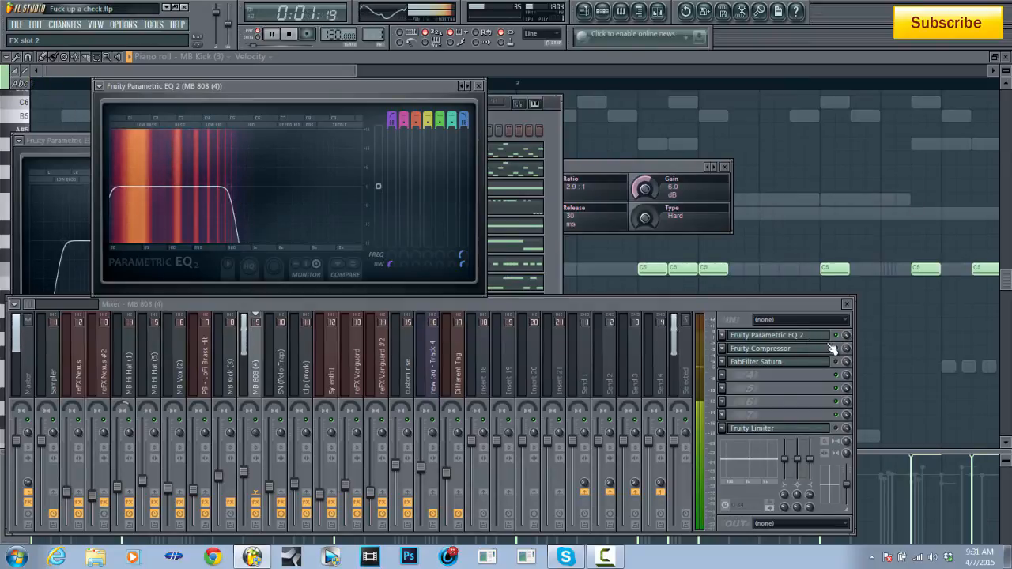
left_click(840, 335)
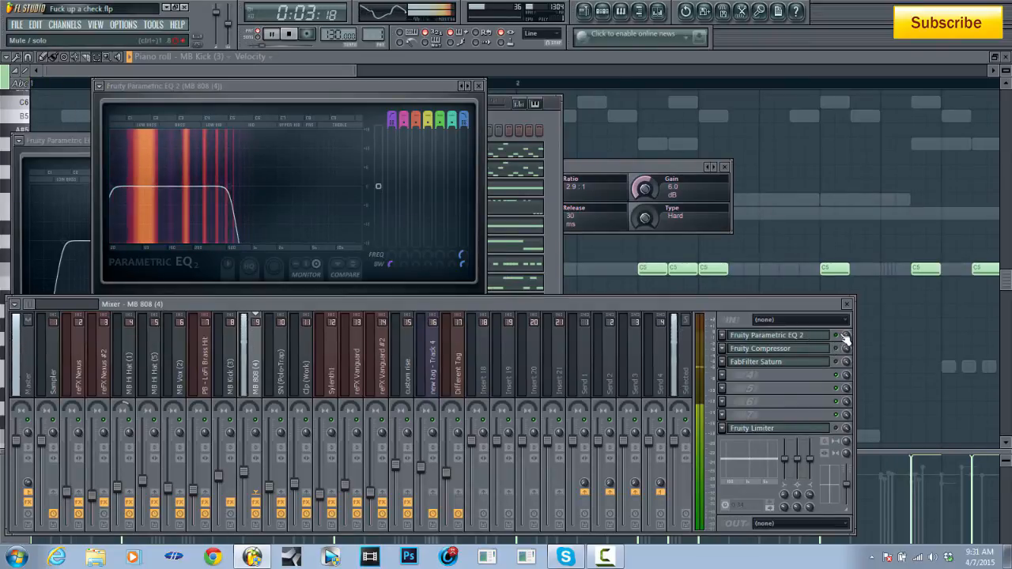
key("space")
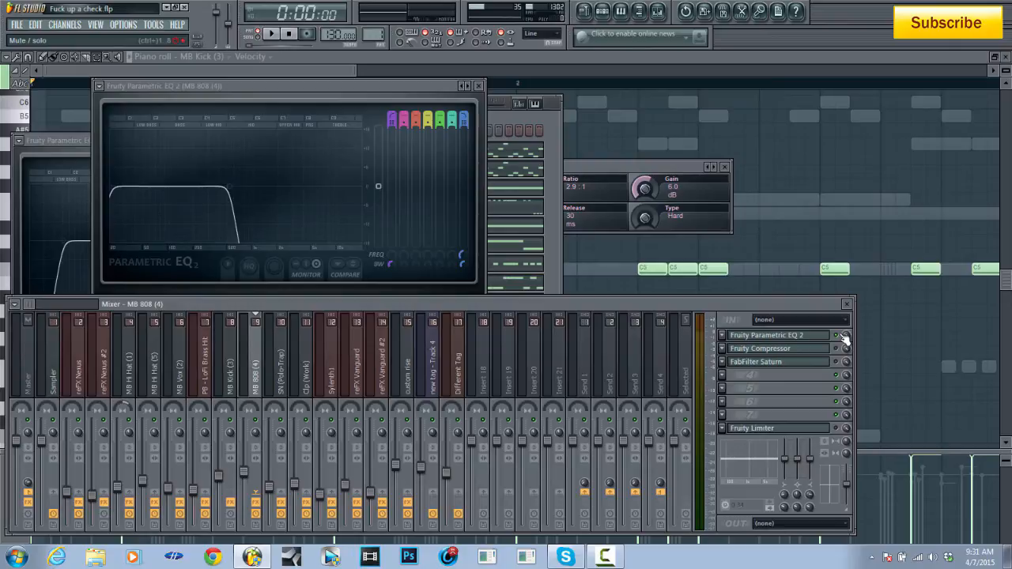
Step: Open Fruity Compressor on the MB 808 (4) track and play the 808 while toggling the compressor
left_click(826, 353)
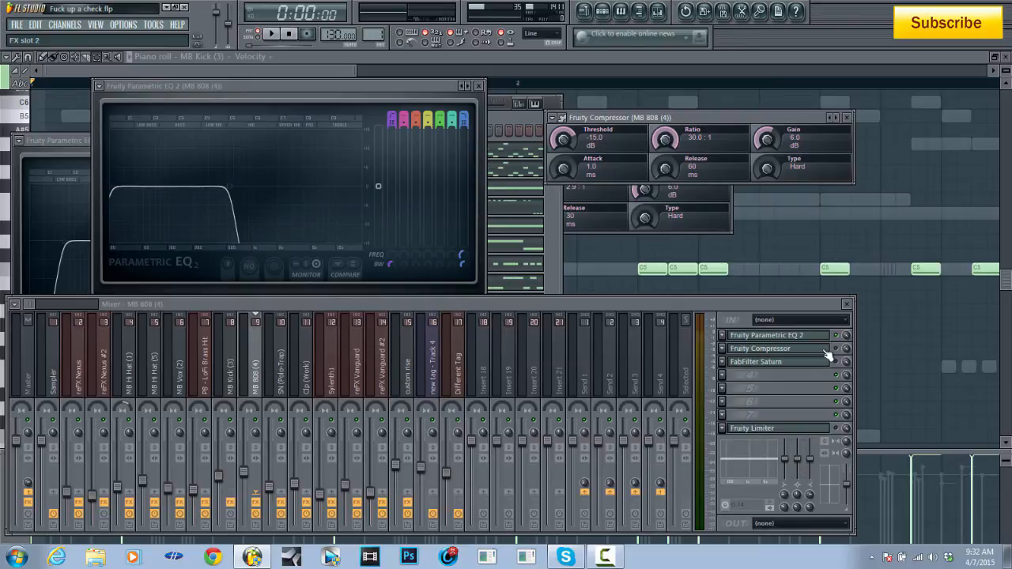
left_click_drag(715, 118, 699, 235)
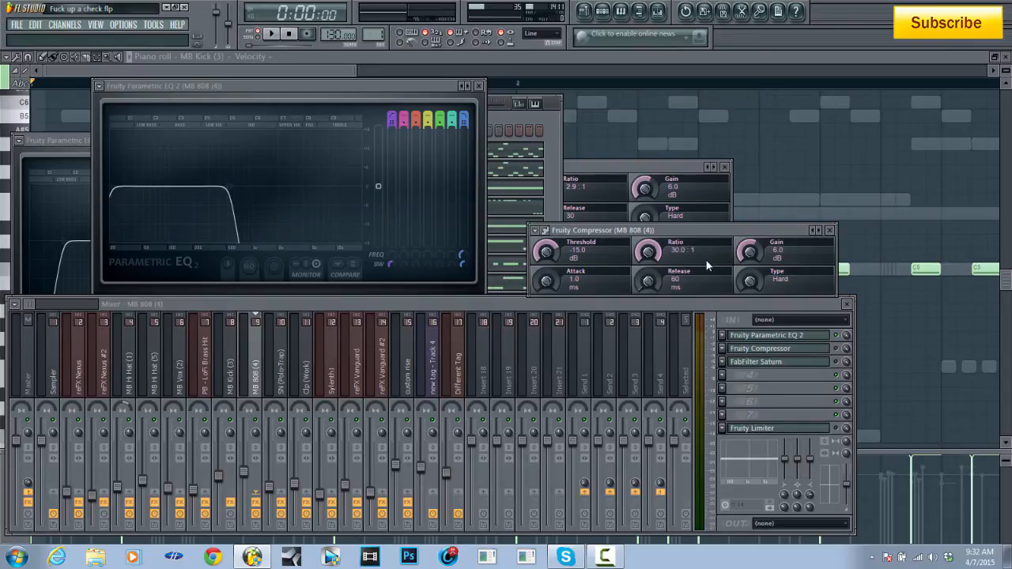
key("space")
left_click(843, 354)
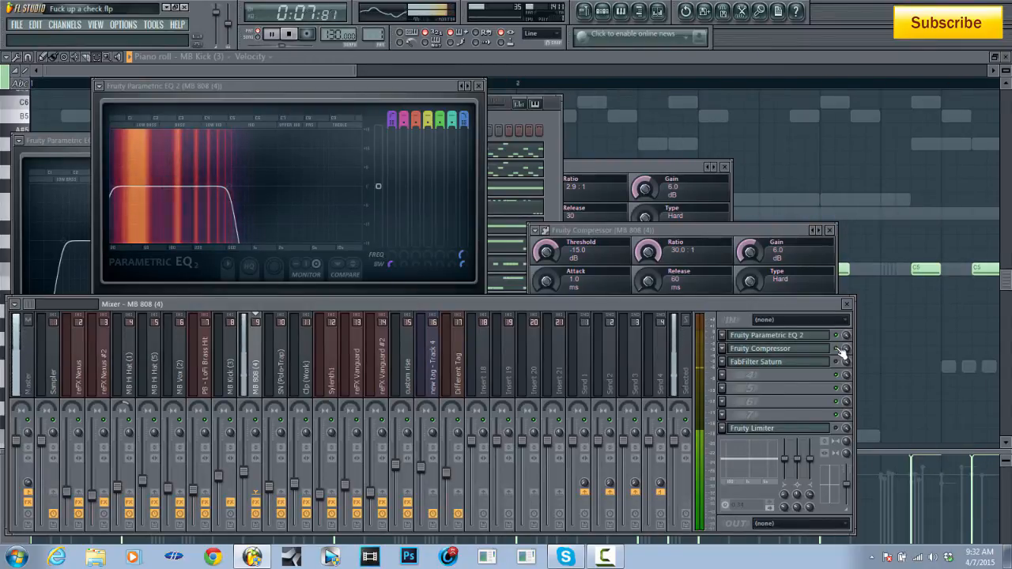
key("space")
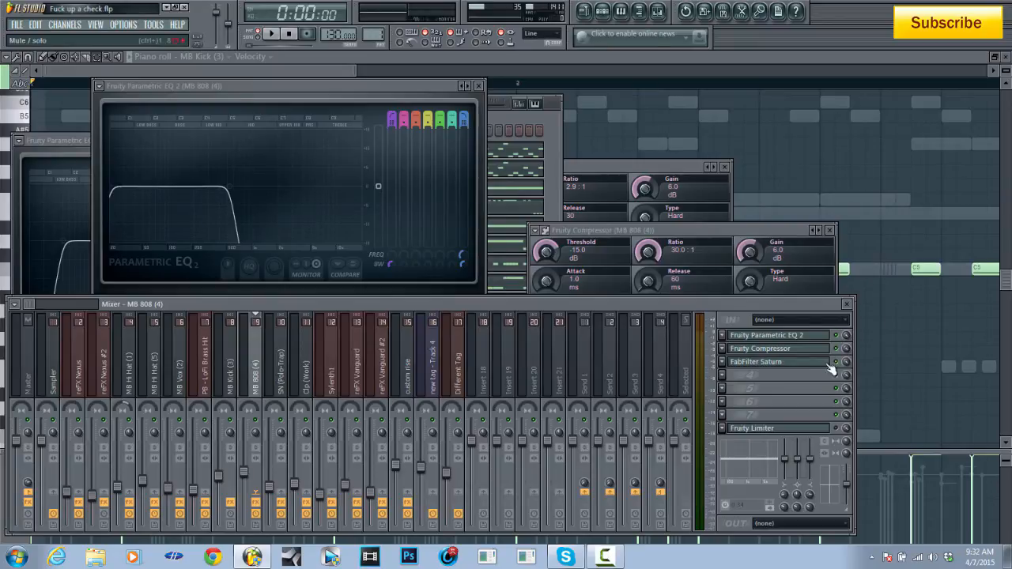
Step: Open FabFilter Saturn on the MB 808 (4) track and play the 808 while toggling the saturation
left_click(814, 365)
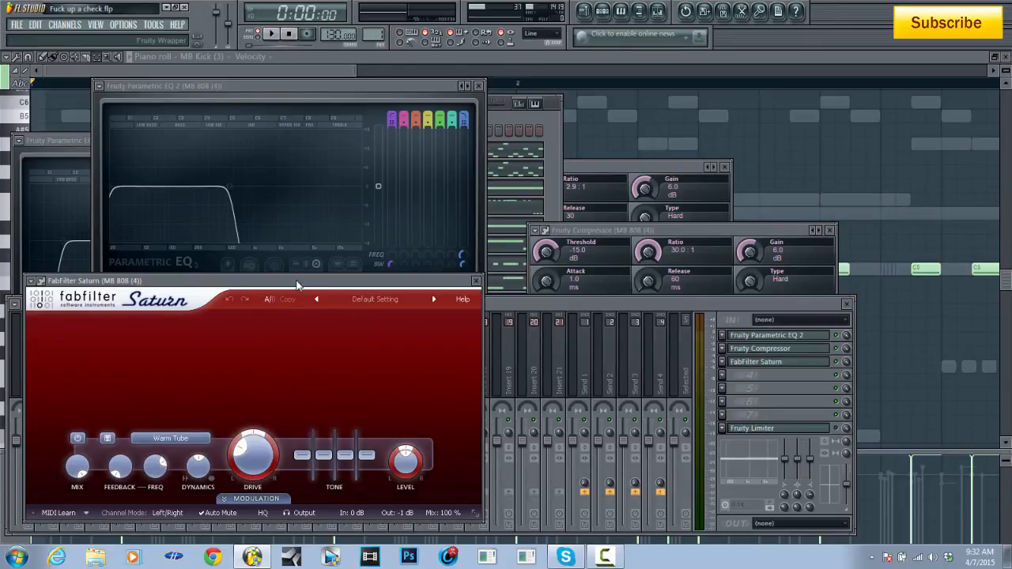
left_click_drag(296, 282, 433, 158)
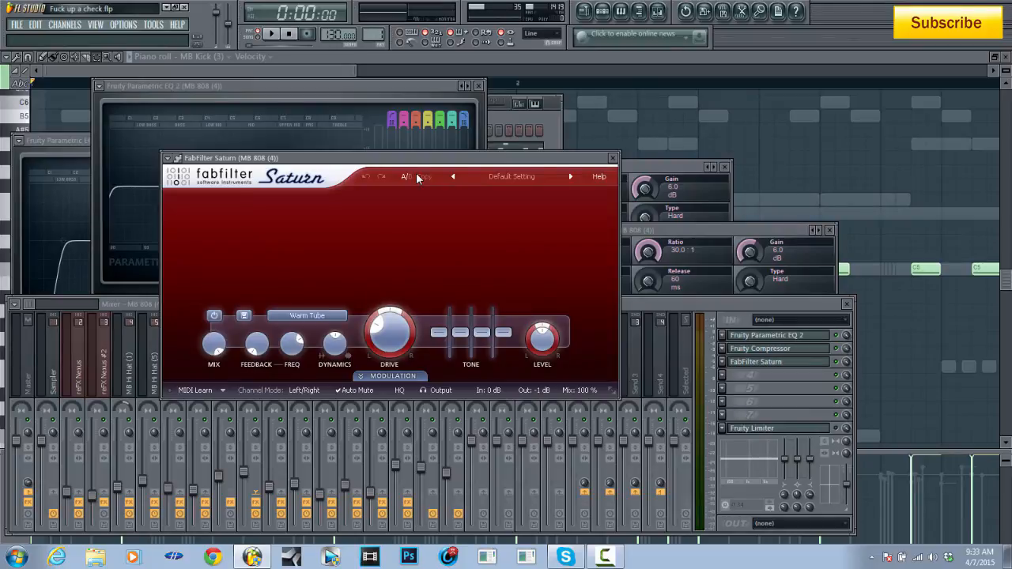
left_click(843, 365)
key("space")
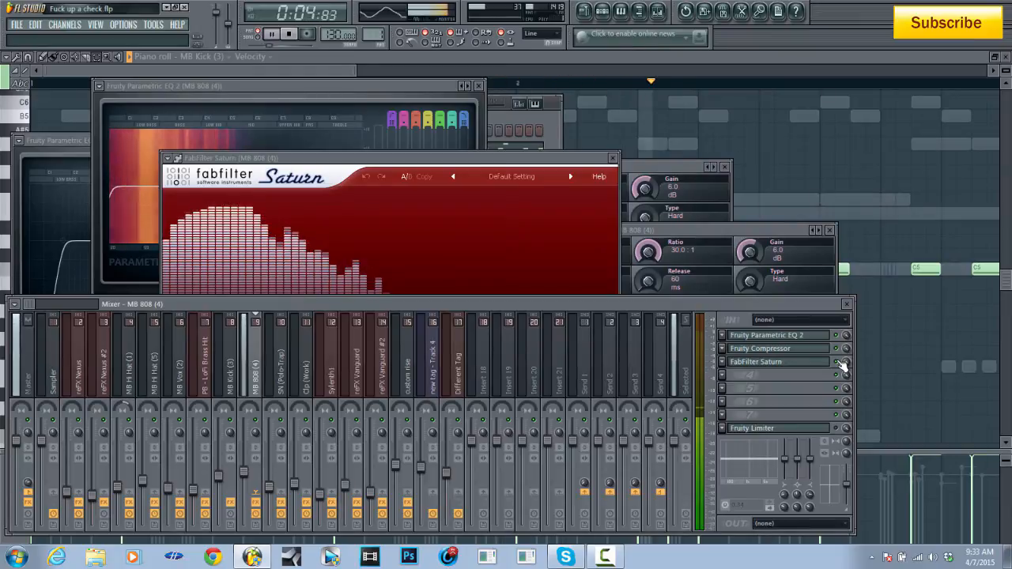
key("space")
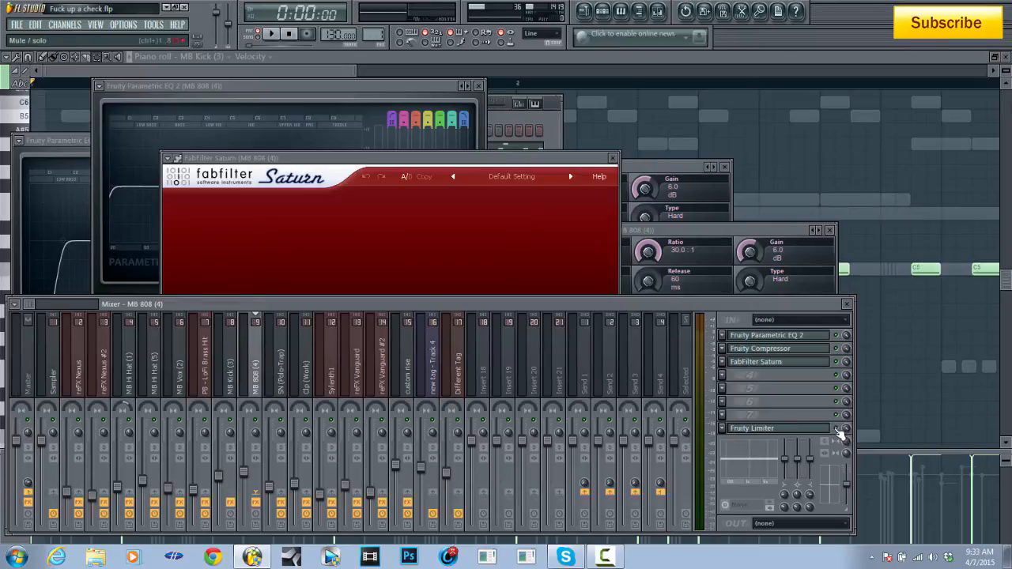
Step: Enable MB Kick (3) with the 808, open Fruity Limiter on the MB 808 (4) track and play both while toggling the limiter
left_click(229, 384)
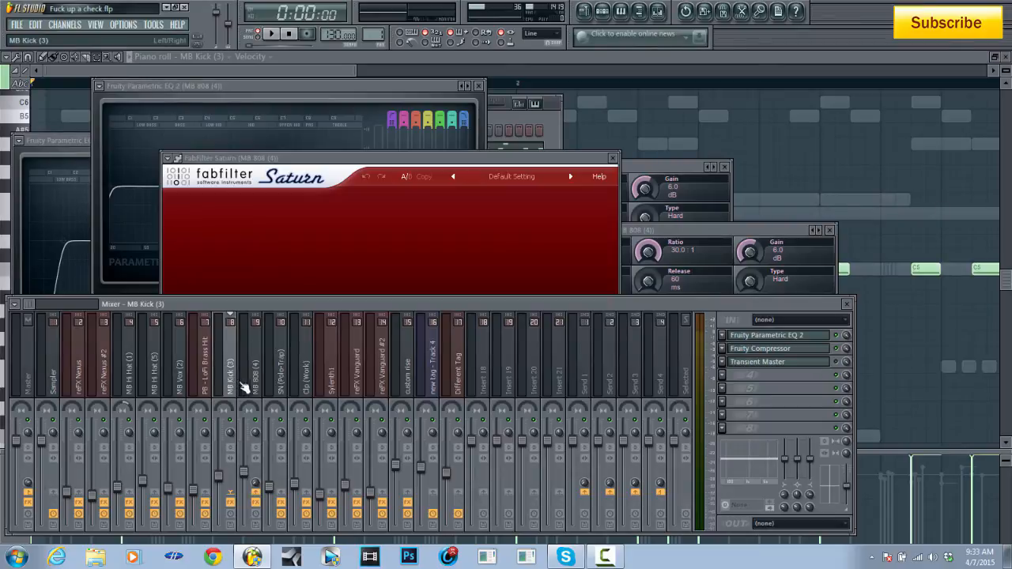
left_click(246, 385)
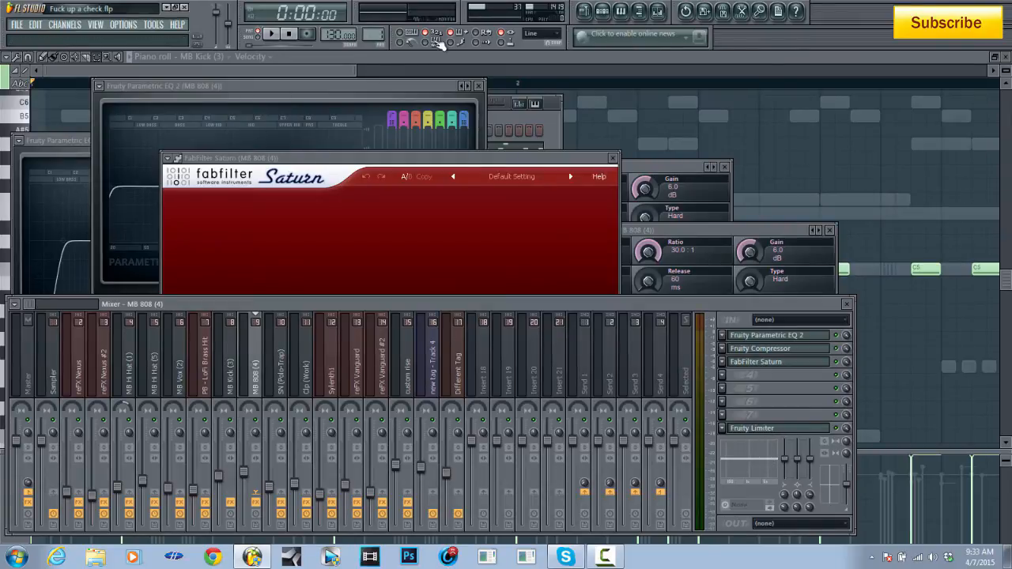
left_click(602, 11)
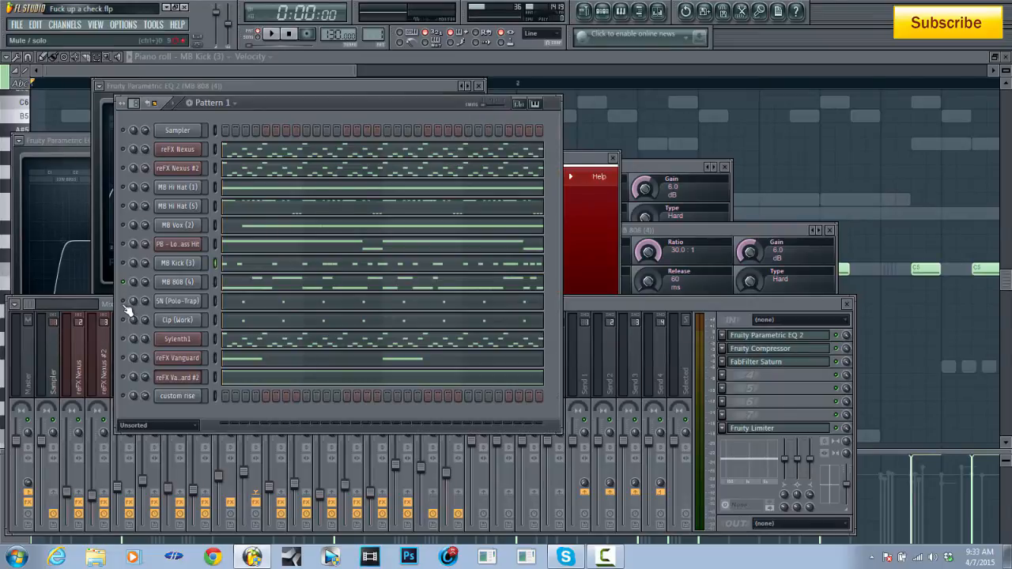
key("space")
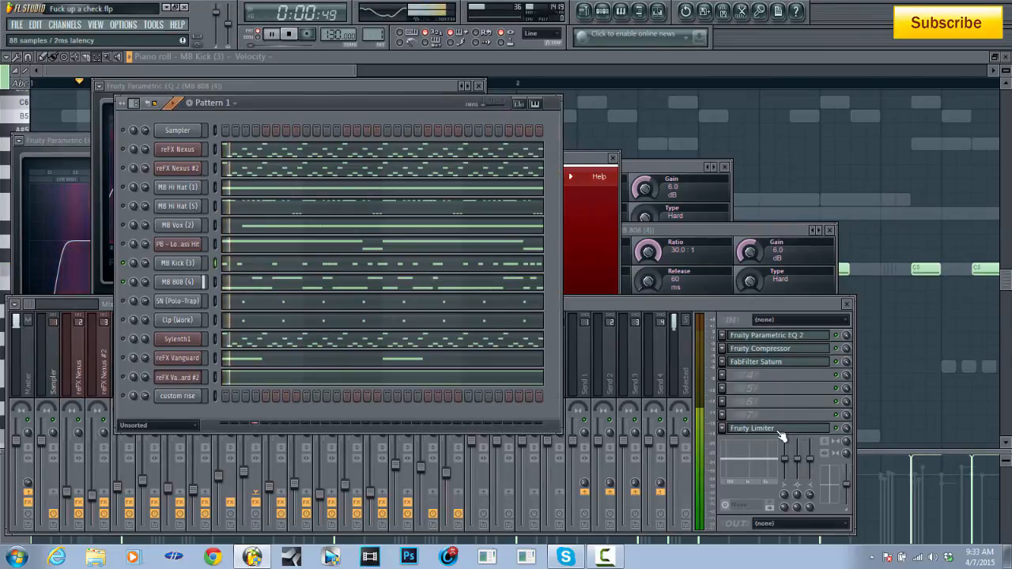
left_click(781, 429)
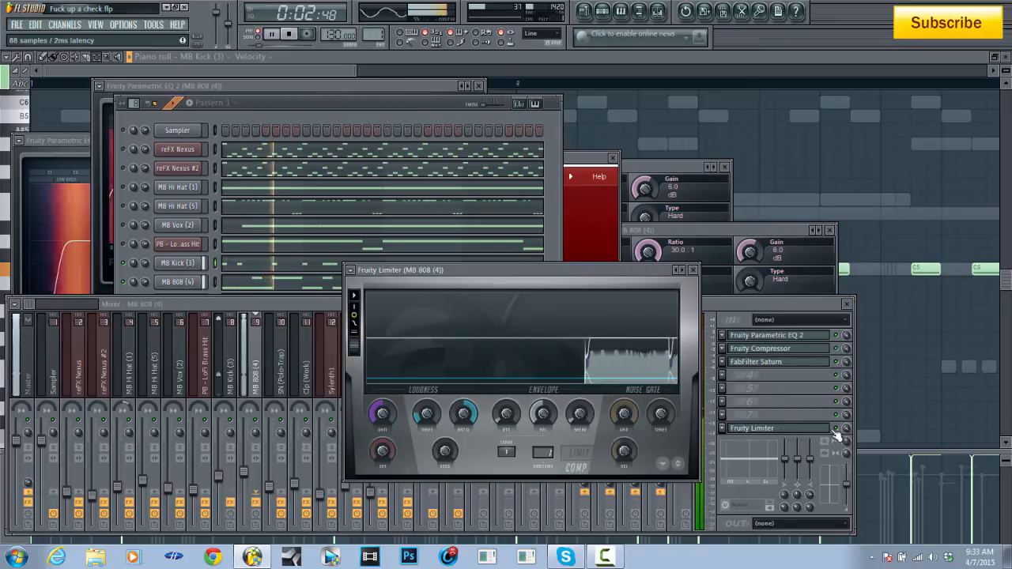
left_click(844, 433)
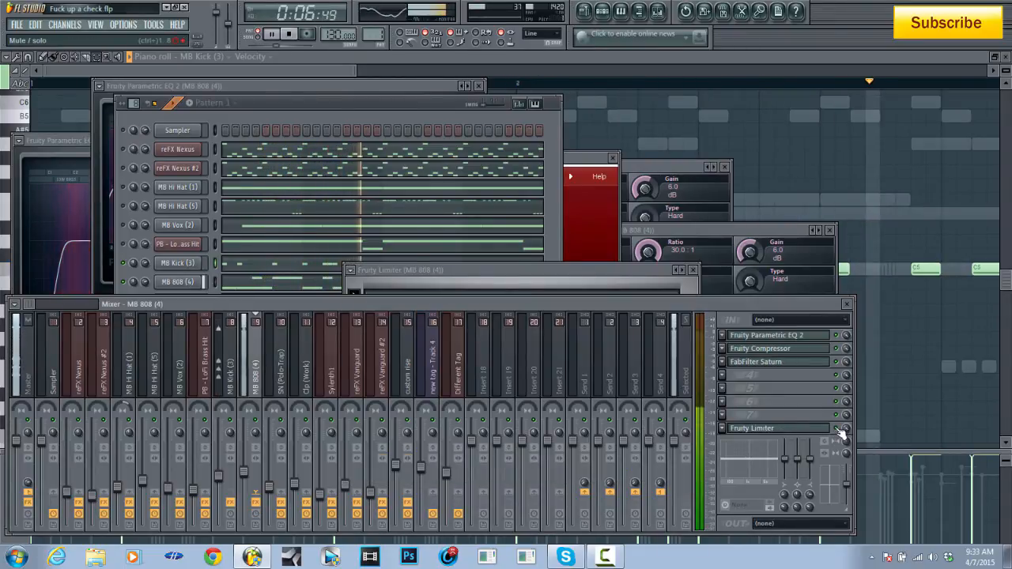
key("space")
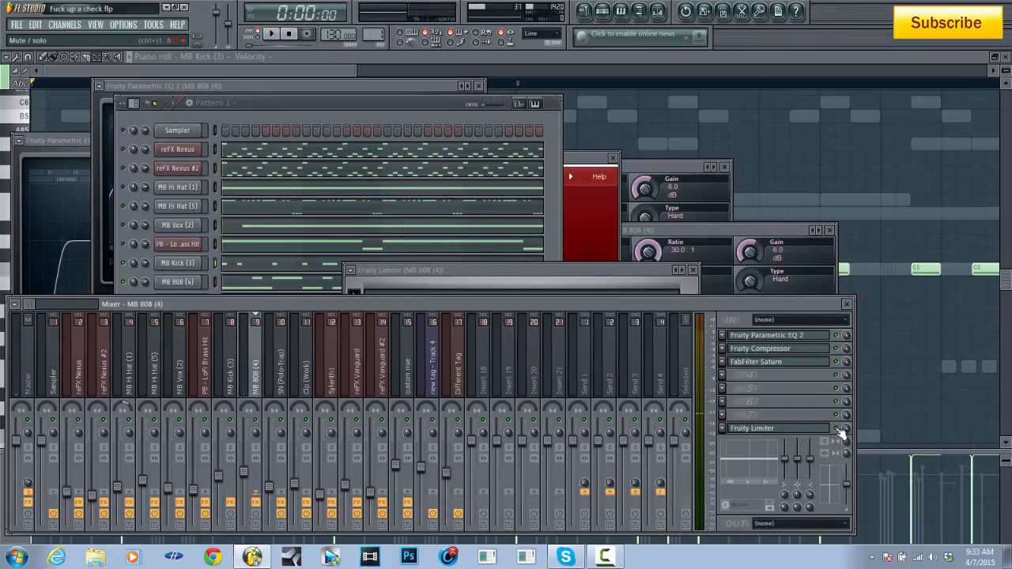
Step: Unmute the remaining Pattern 1 channels, including the snare, clap, Vanguards, brass, vox and hi-hats
left_click(421, 103)
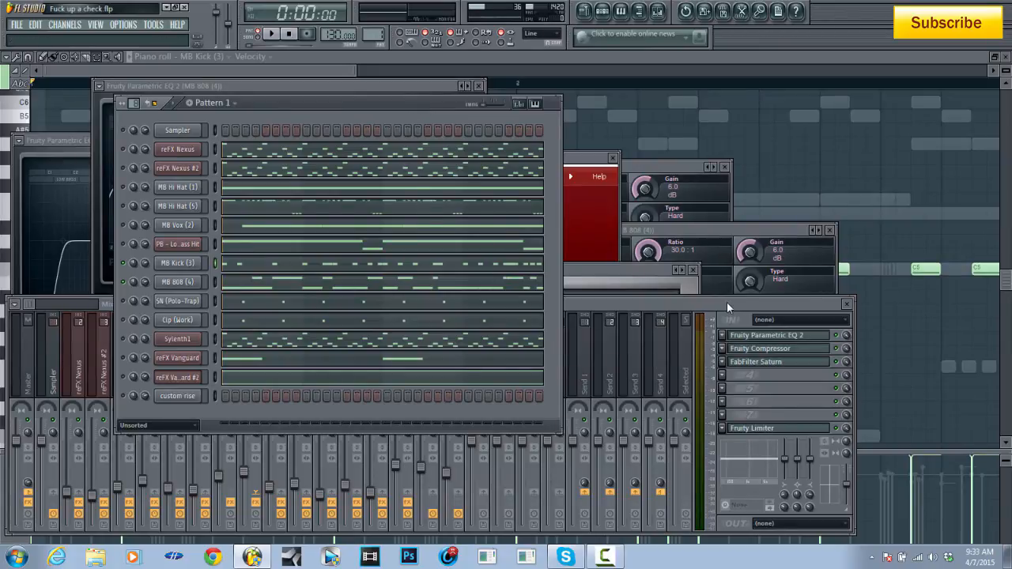
left_click(123, 300)
left_click(123, 319)
left_click(122, 357)
left_click(122, 377)
left_click(122, 243)
left_click(122, 224)
left_click(123, 205)
left_click(123, 186)
Step: Clear the open plugin and mixer windows and show the beat's full arrangement in the Playlist
left_click(340, 68)
left_click(600, 12)
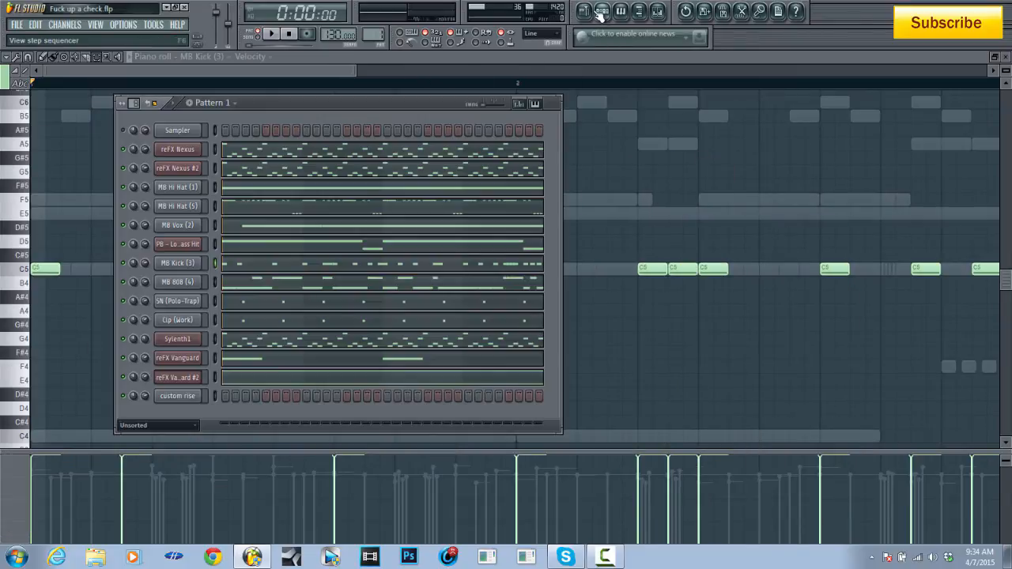
left_click(601, 11)
left_click(600, 12)
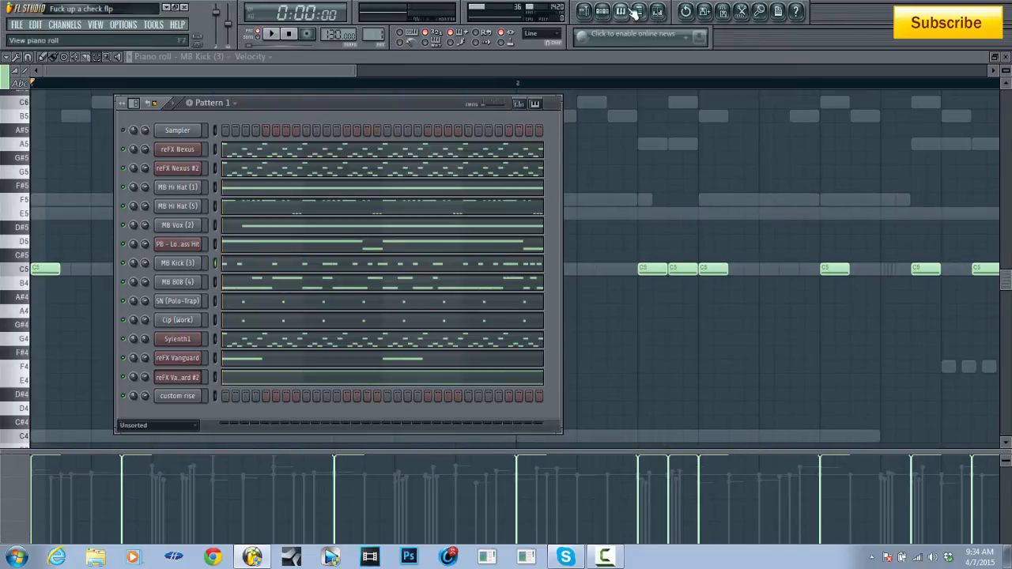
left_click(584, 12)
scroll(145, 174, "down", 2)
scroll(145, 174, "up", 3)
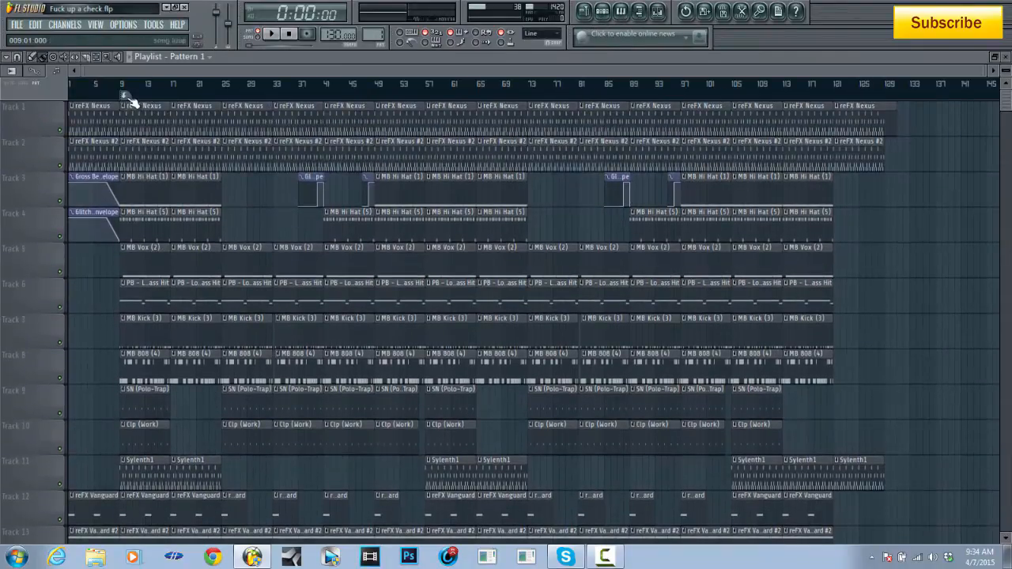
scroll(129, 95, "up", 2)
Step: Select the Master track in the mixer and open its Gross Beat effect
left_click(658, 12)
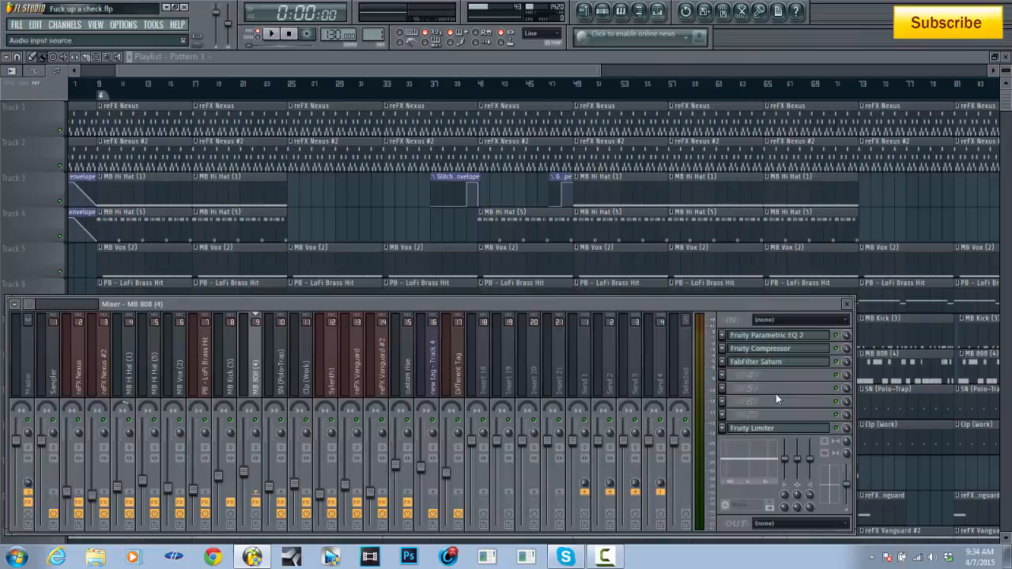
left_click(37, 370)
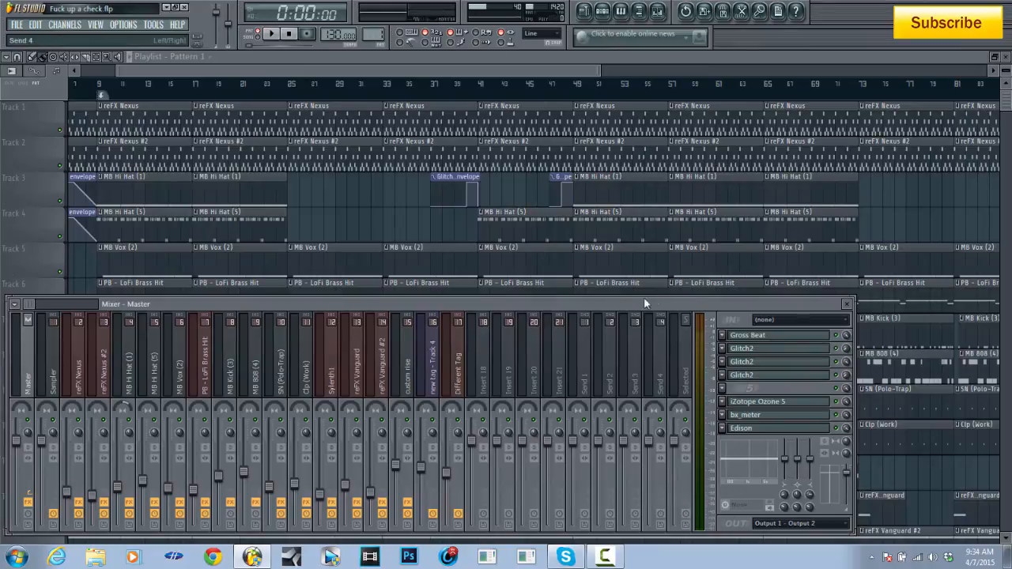
left_click_drag(653, 304, 674, 302)
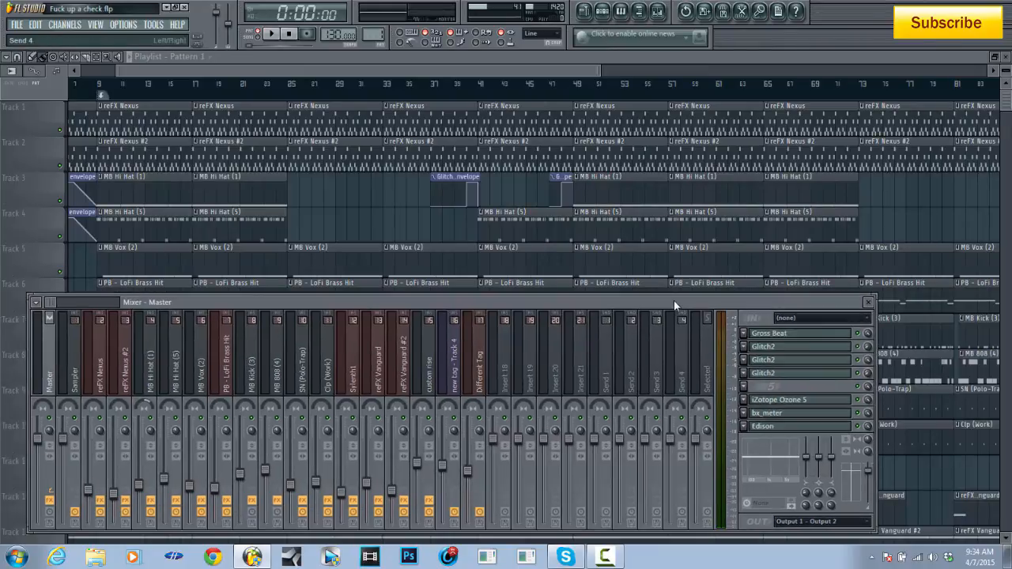
left_click(796, 335)
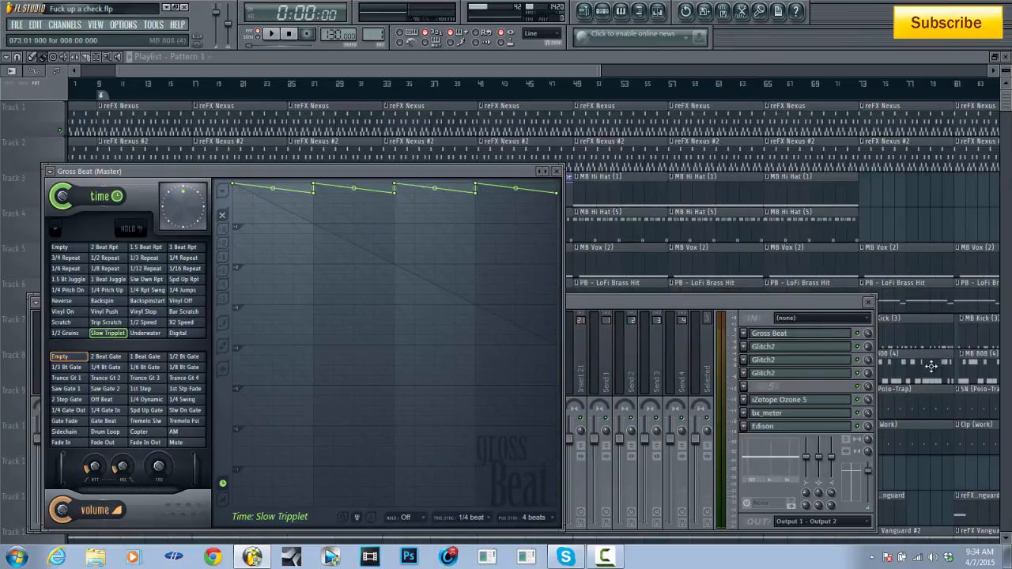
Step: Play the song intro with the Master track's Gross Beat and Glitch2 effects bypassed, and again with Gross Beat enabled
left_click(866, 377)
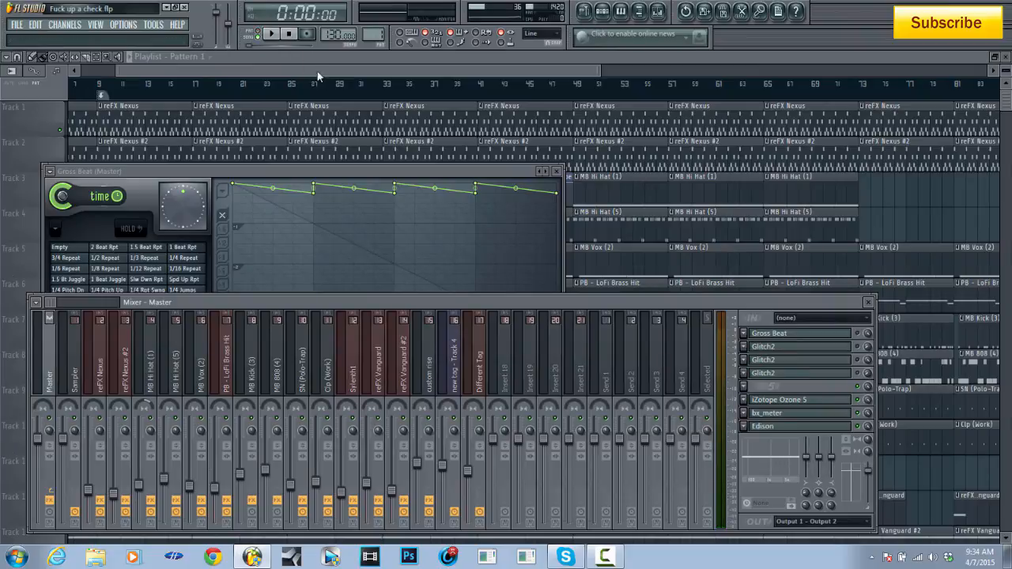
key("space")
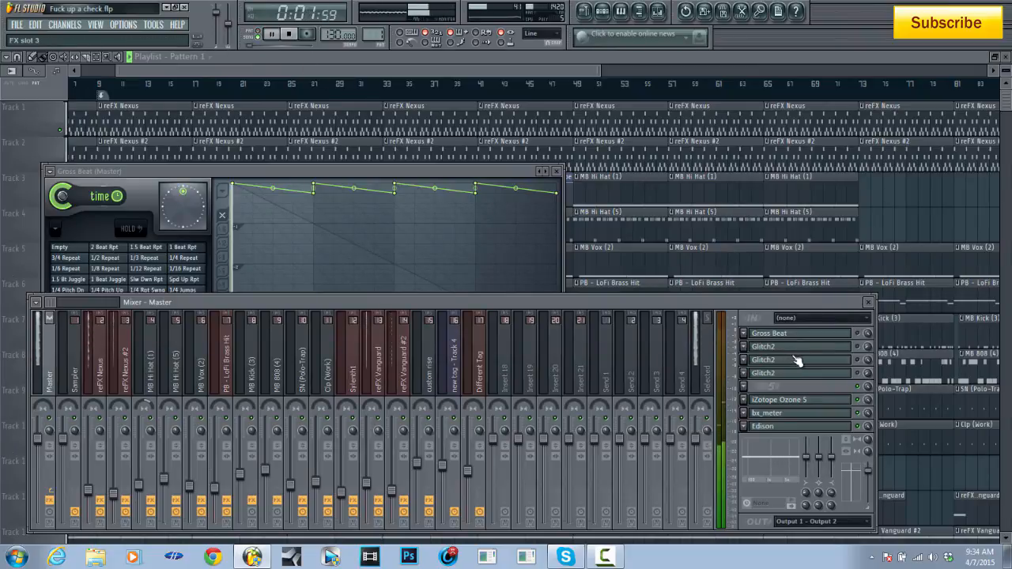
key("space")
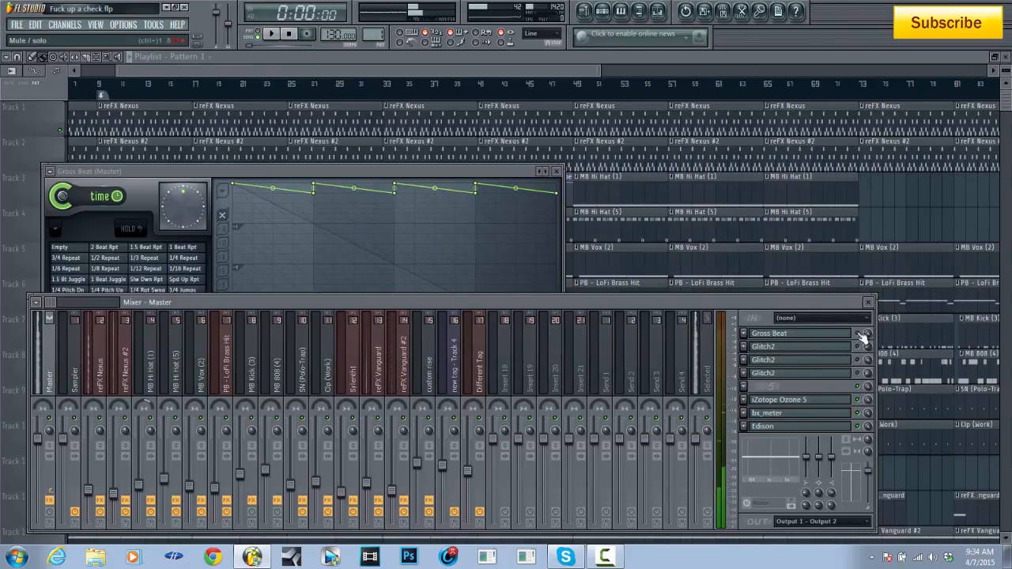
key("space")
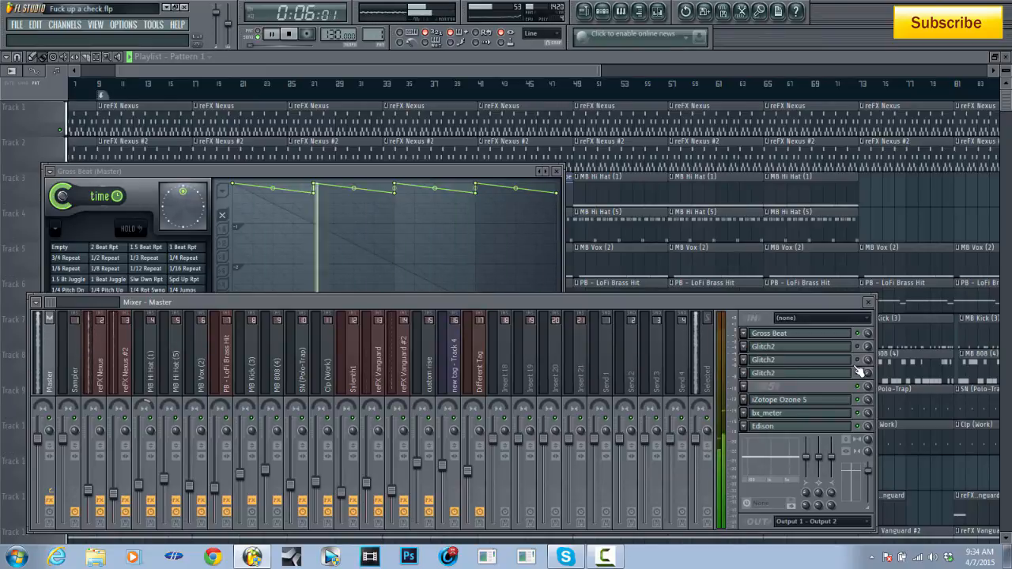
key("space")
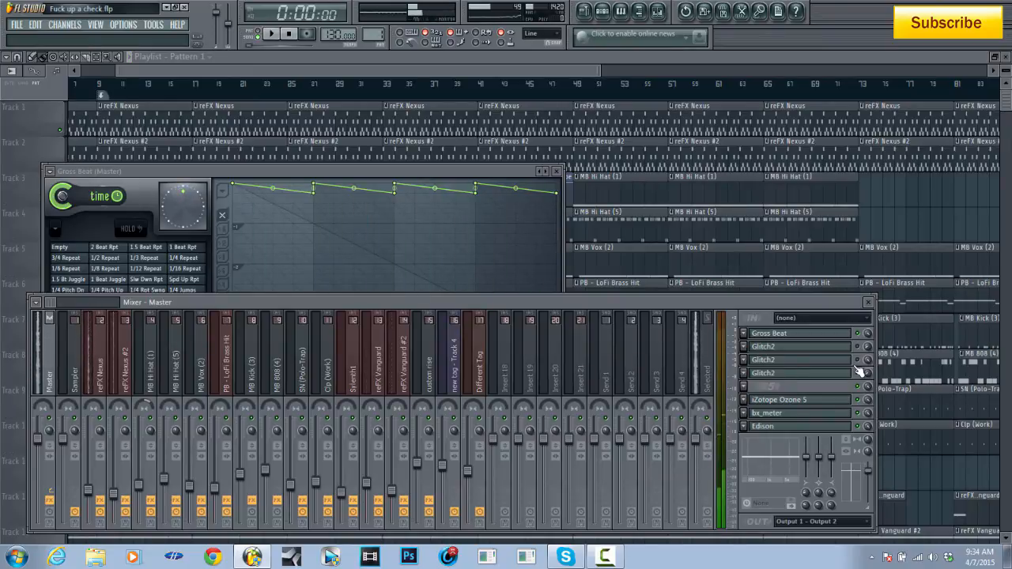
Step: Show Gross Beat's list of presets, dismiss it and close all plugin and mixer windows
right_click(544, 173)
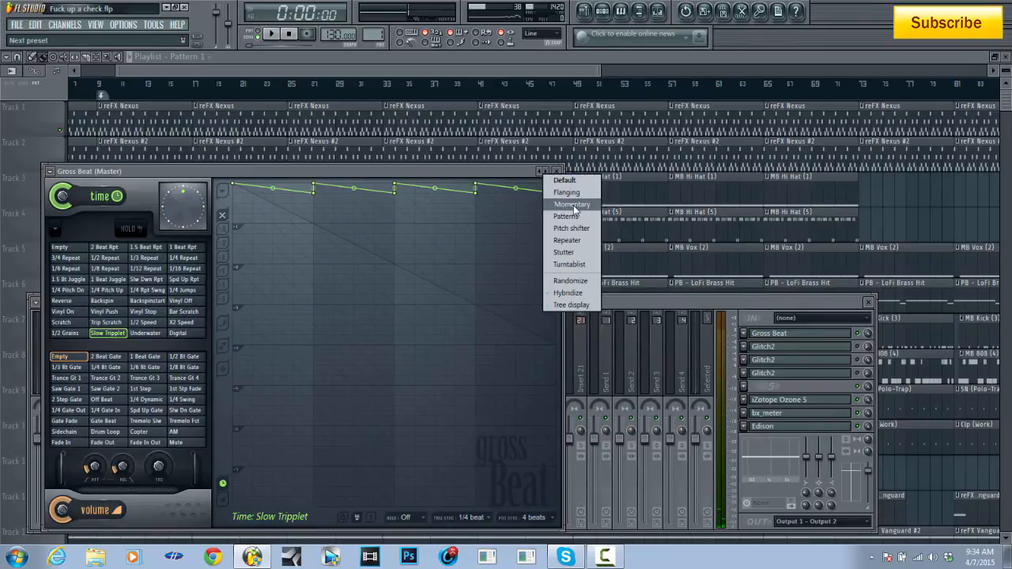
left_click(789, 294)
key("F12")
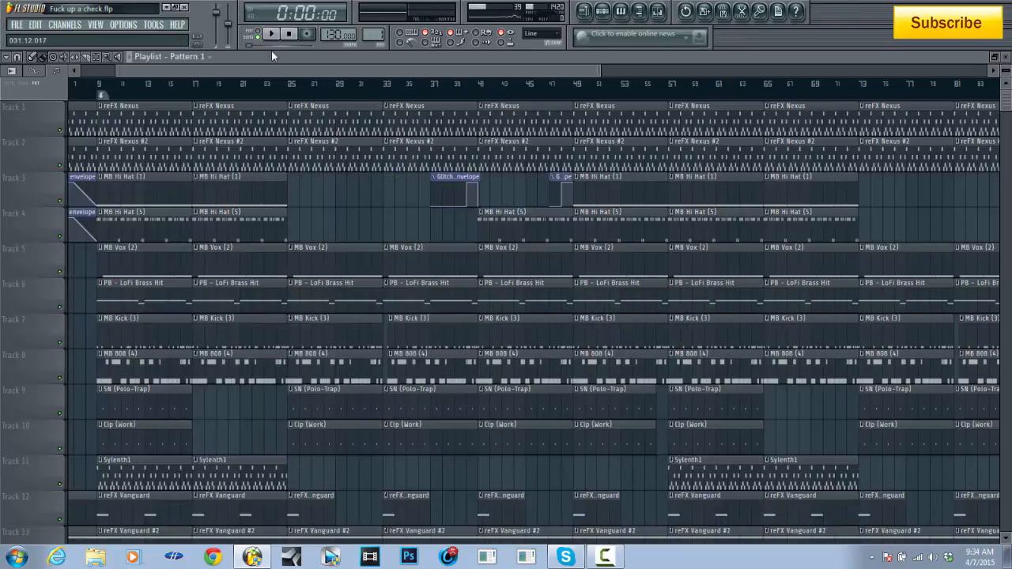
Step: Select the first eight bars in the Playlist and create an automation clip for the Master track's Gross Beat mix level
left_click_drag(240, 70, 162, 88)
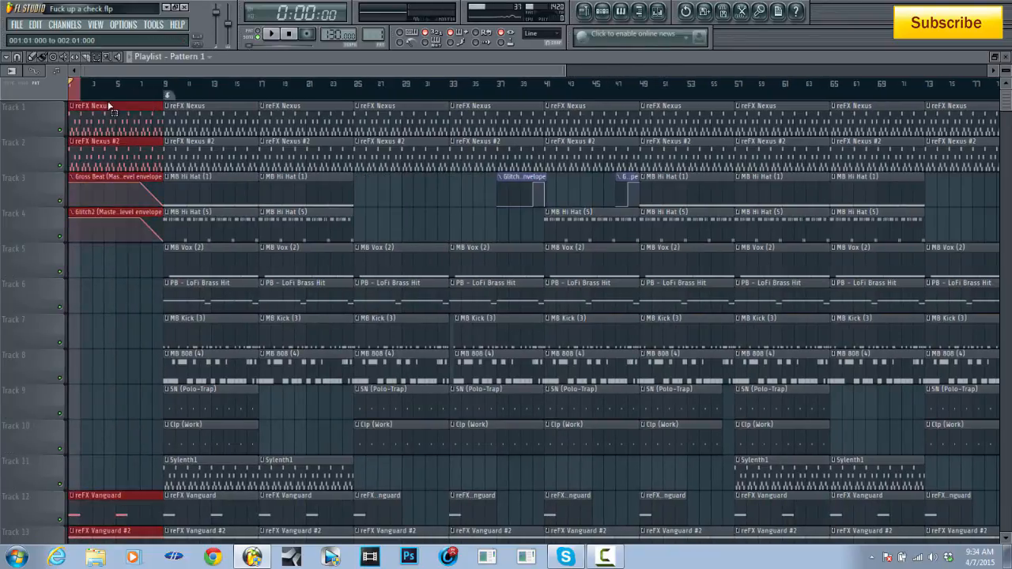
left_click(656, 10)
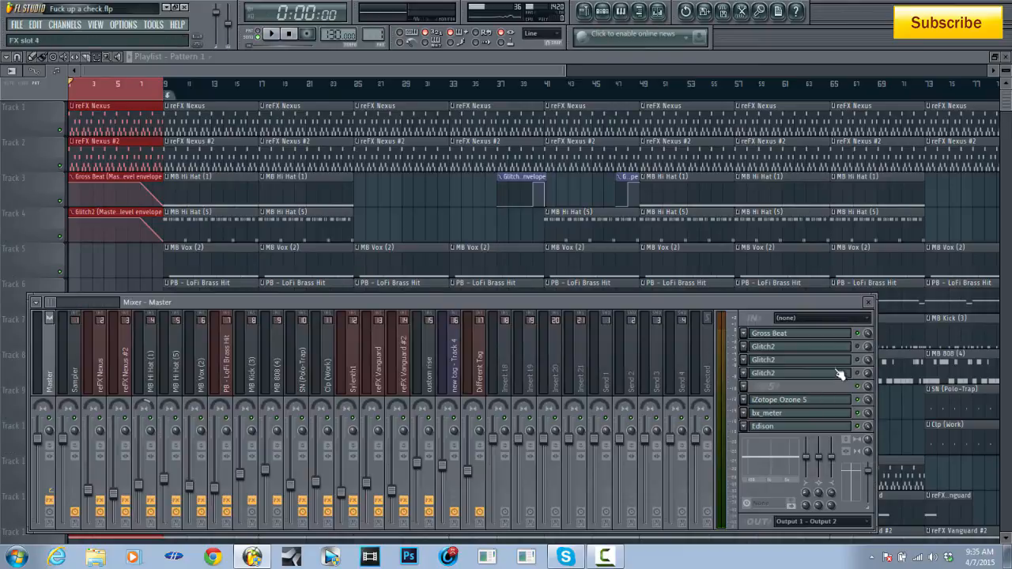
right_click(866, 335)
left_click(917, 407)
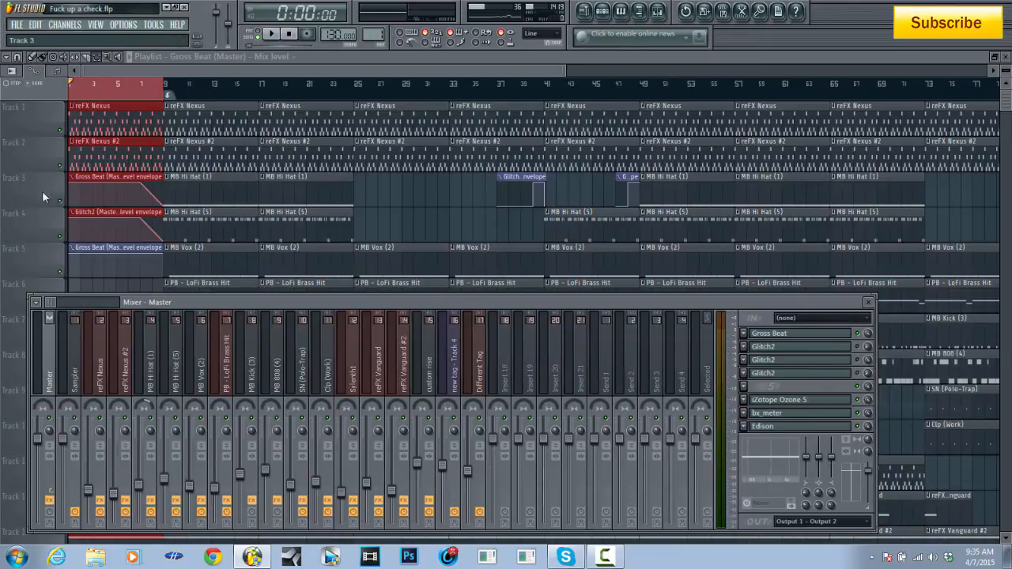
Step: Add points to the new Gross Beat automation clip on Track 5, lower its end point, and delete the clip
left_click(49, 216)
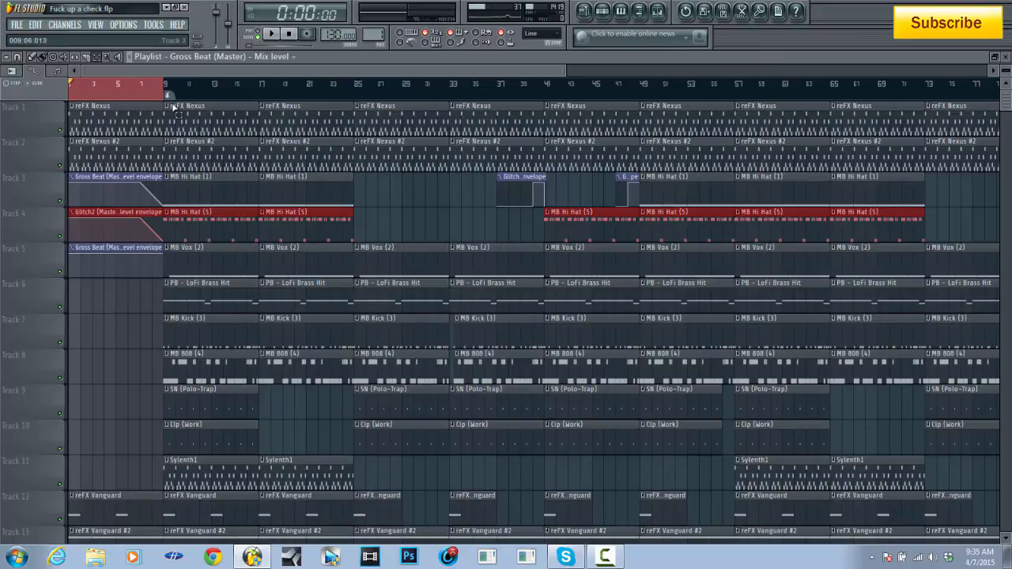
scroll(171, 104, "up", 4)
left_click_drag(183, 71, 34, 61)
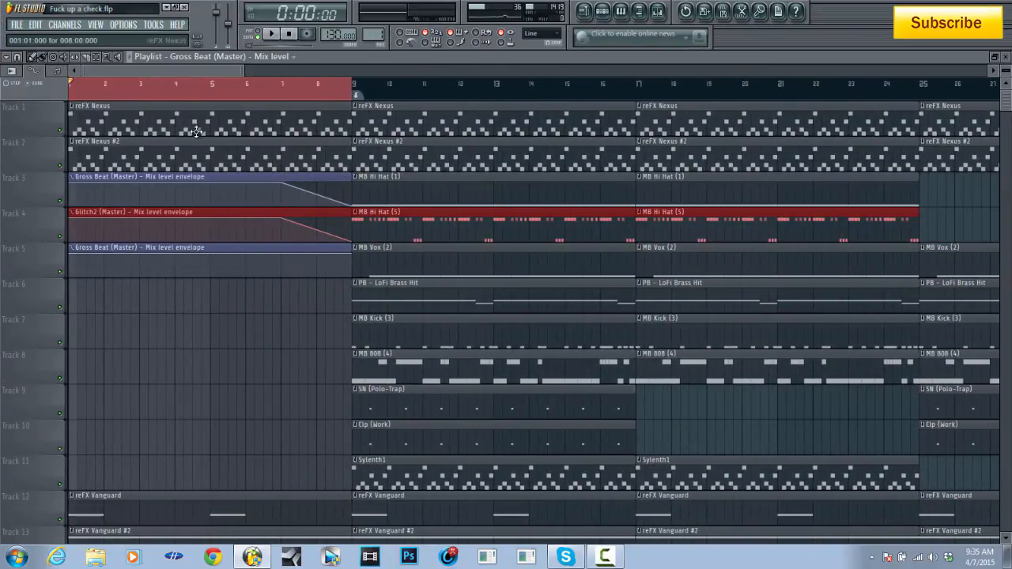
left_click(282, 255)
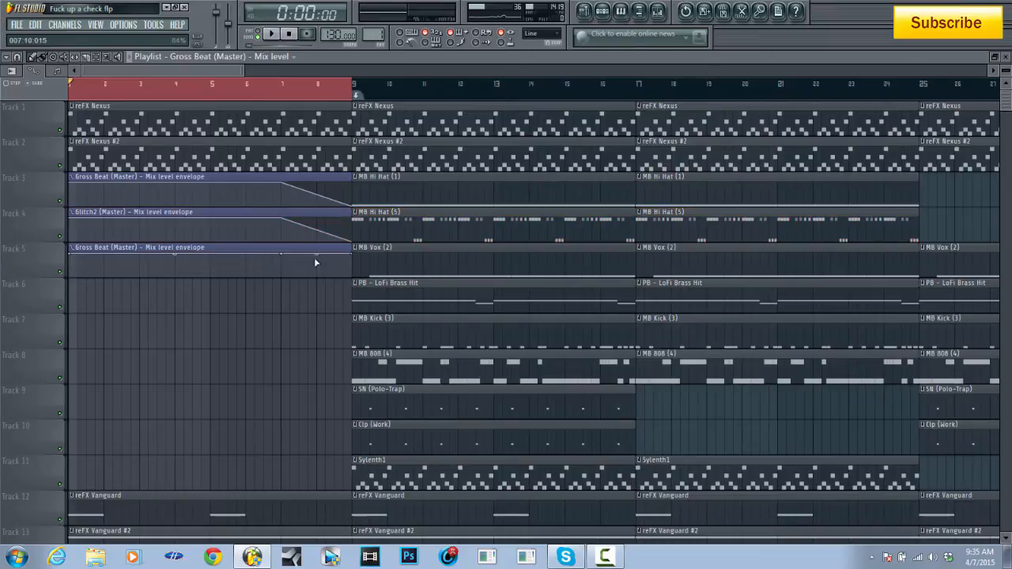
left_click_drag(353, 255, 354, 286)
right_click(172, 253)
Step: Enable and open the Master track's first two Glitch2 effects while playing the intro
left_click(658, 11)
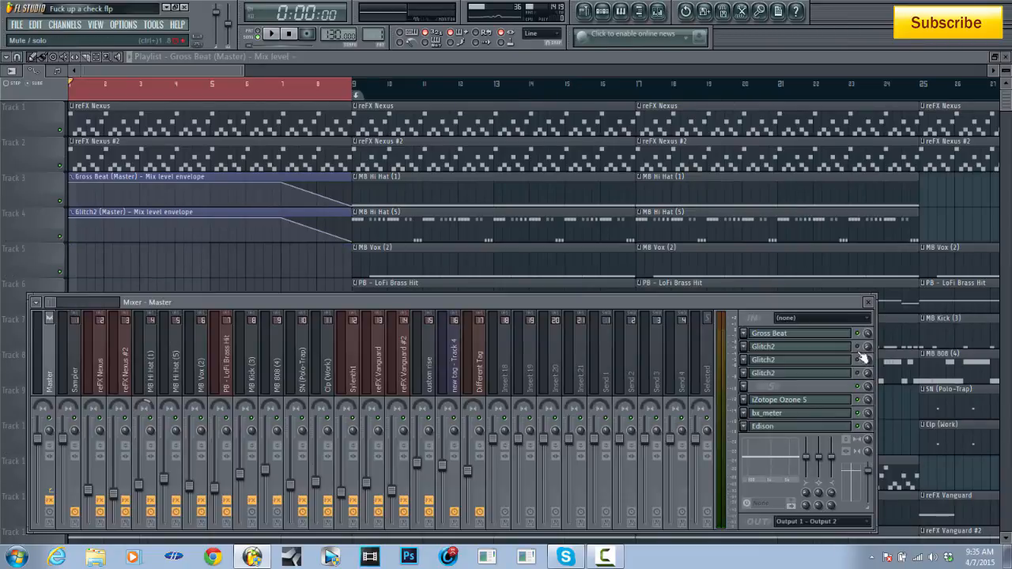
left_click(842, 349)
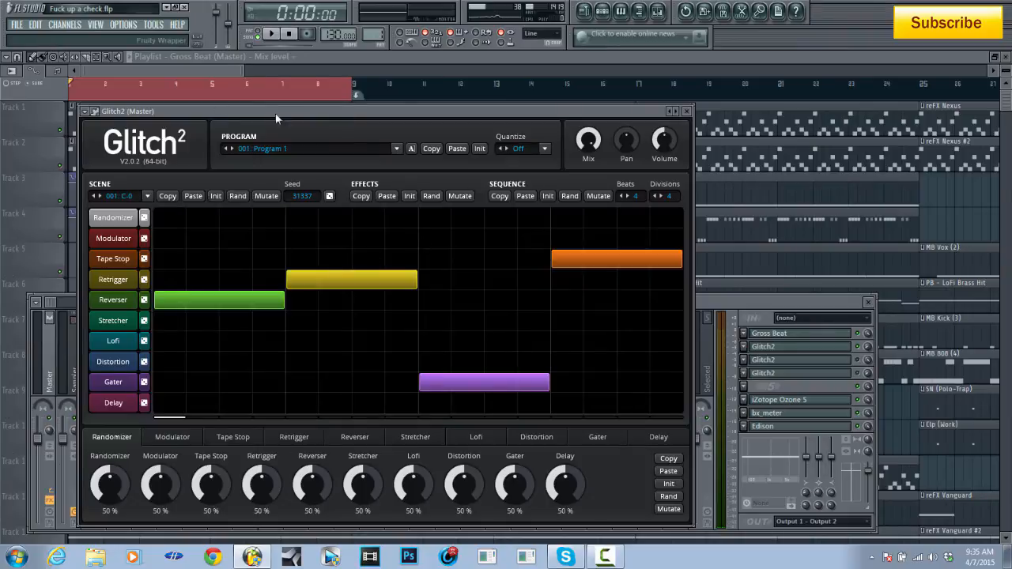
left_click(271, 34)
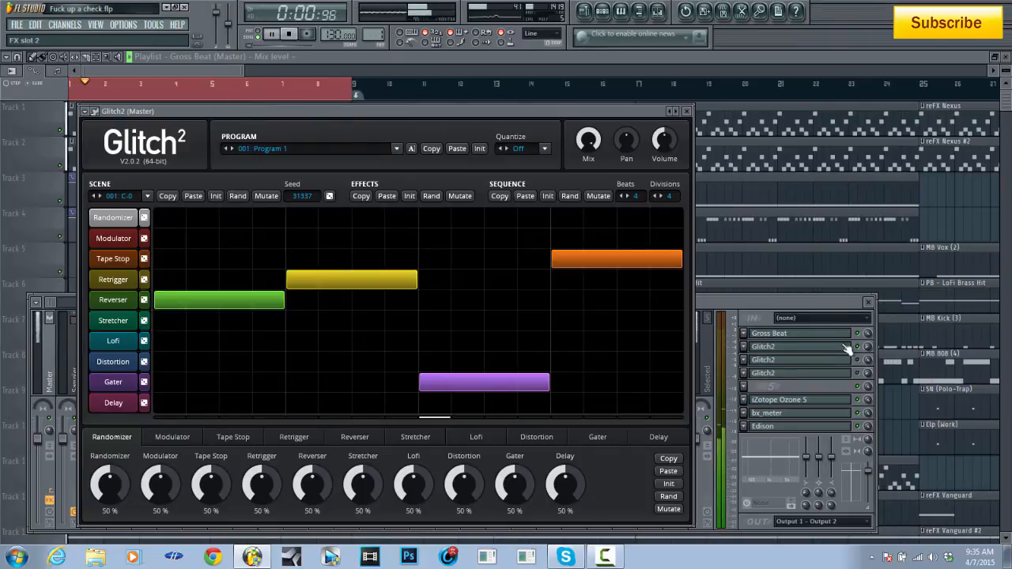
left_click(865, 354)
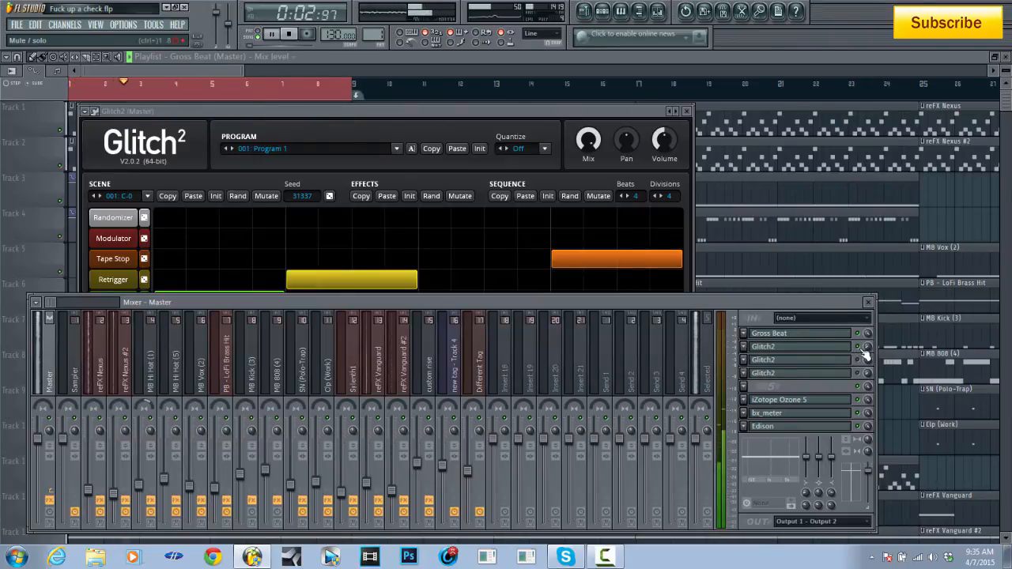
left_click(815, 371)
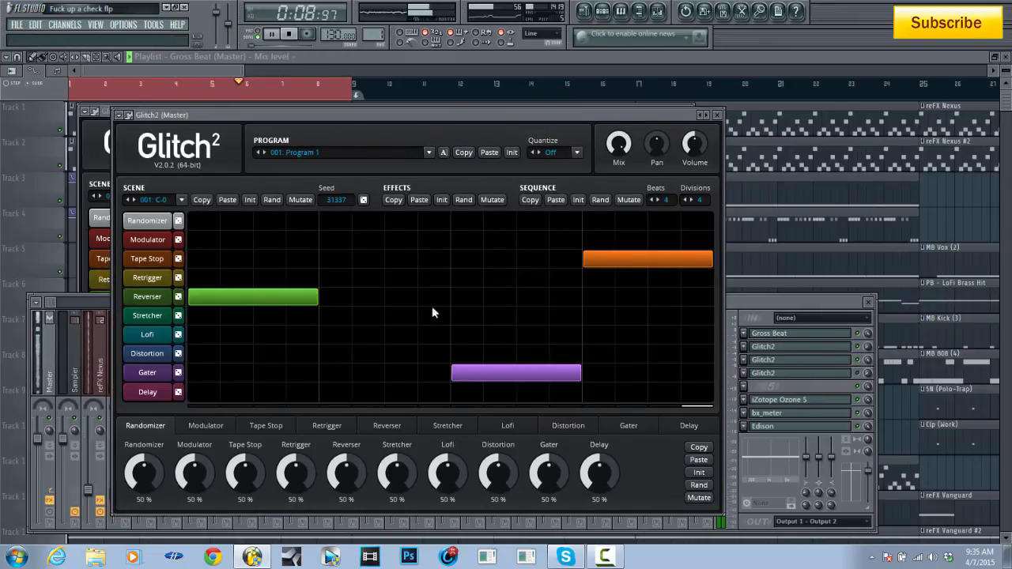
left_click(289, 36)
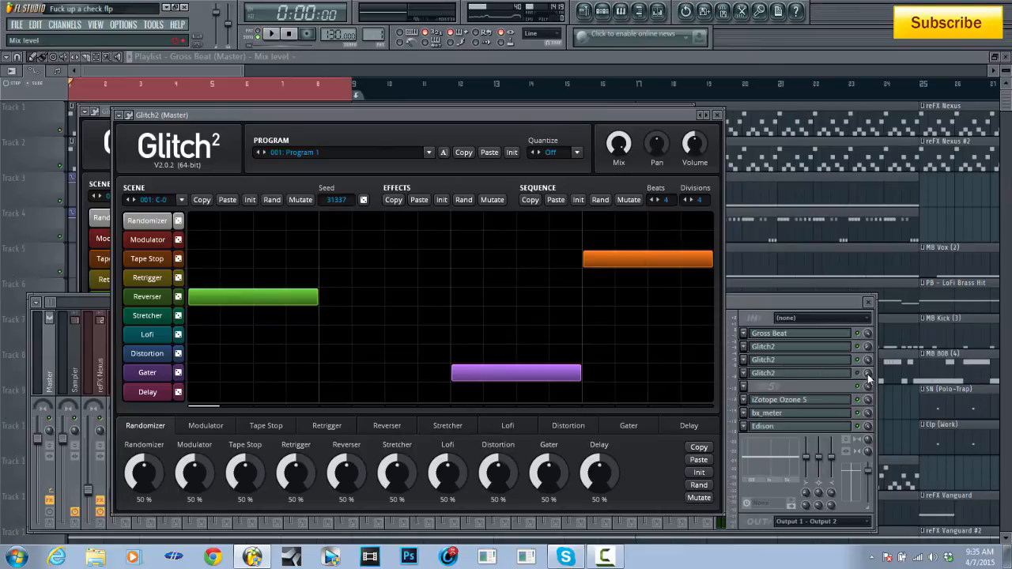
Step: Enable and open the Master track's third Glitch2 effect, and clear the Playlist's time selection
left_click(861, 377)
left_click(852, 376)
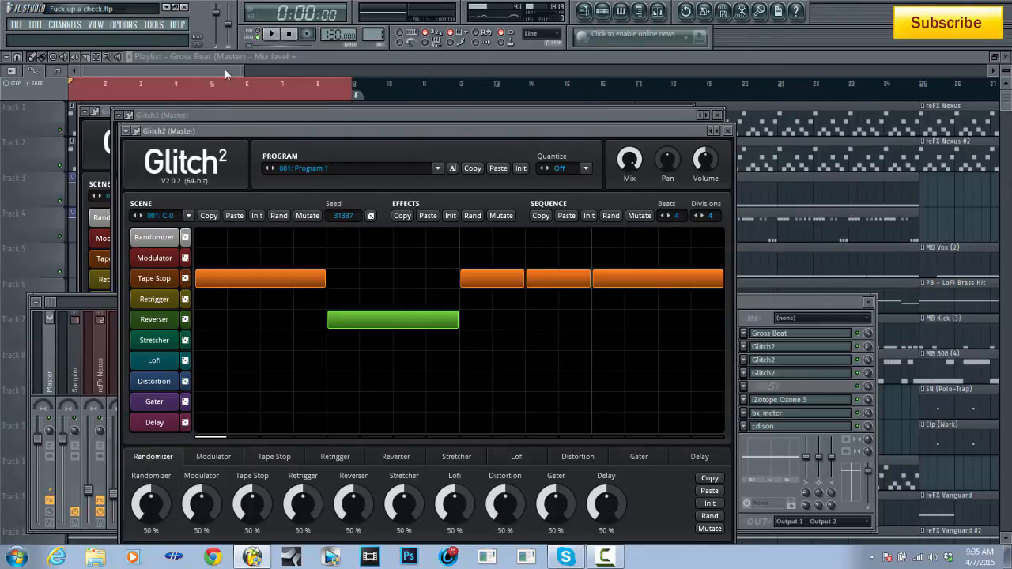
left_click_drag(225, 69, 113, 101)
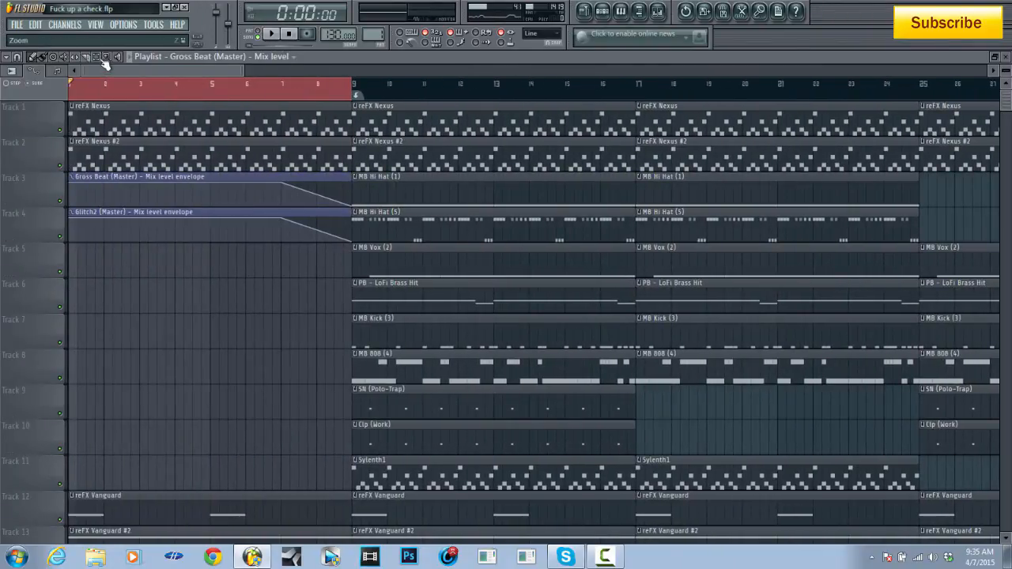
left_click(98, 83)
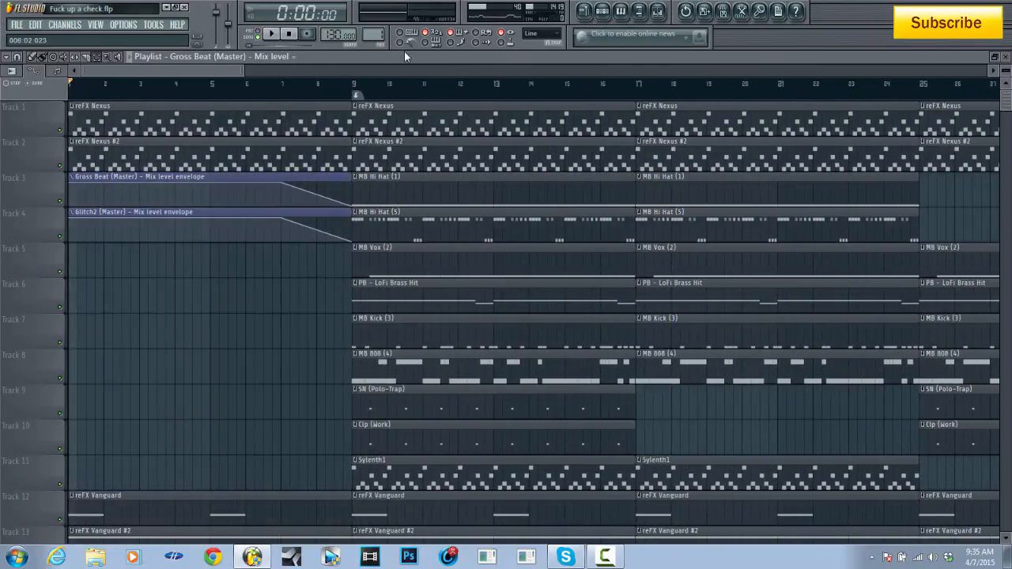
Step: Play the song intro from the start with all Master track Gross Beat and Glitch2 effects enabled
left_click(271, 33)
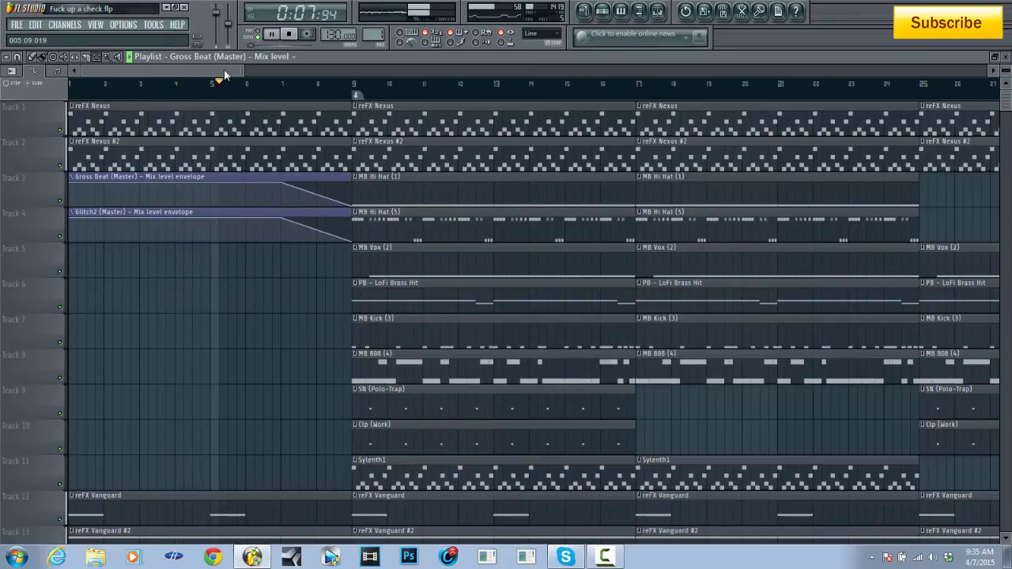
left_click(607, 558)
left_click(607, 557)
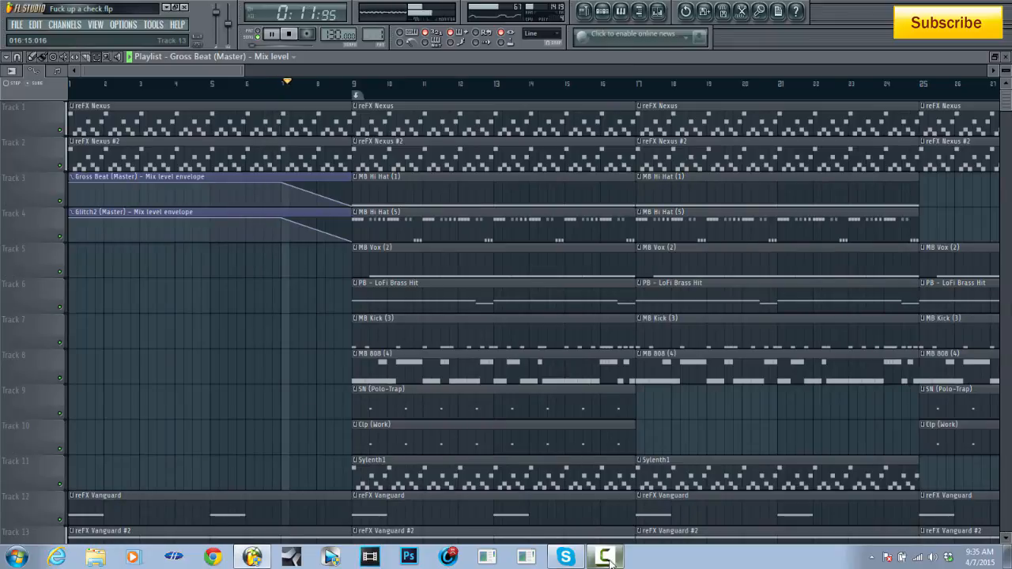
left_click(289, 34)
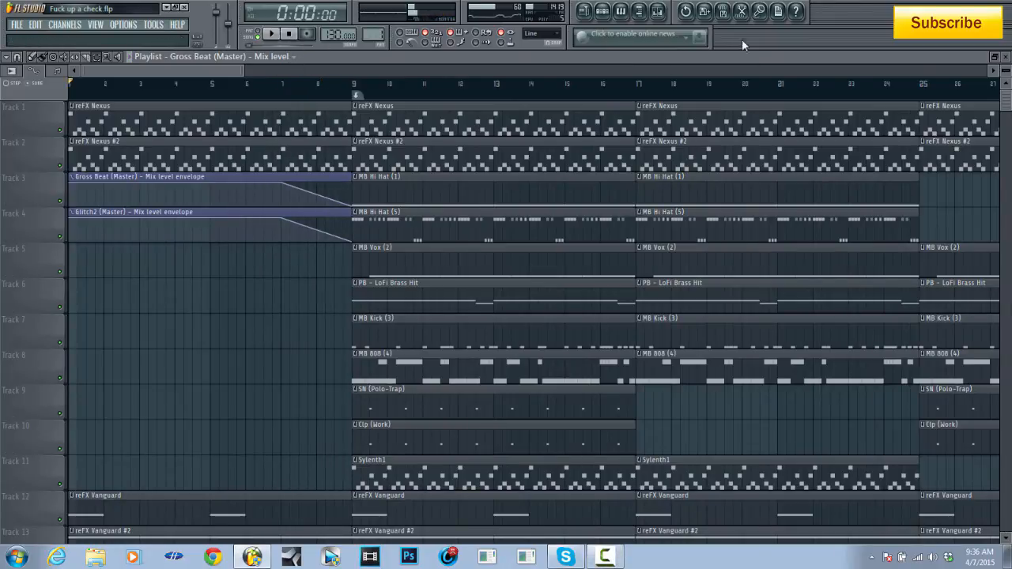
Step: Show the automation clip channels alongside the mixer, and play the intro from the start and from just before bar 7
left_click(657, 11)
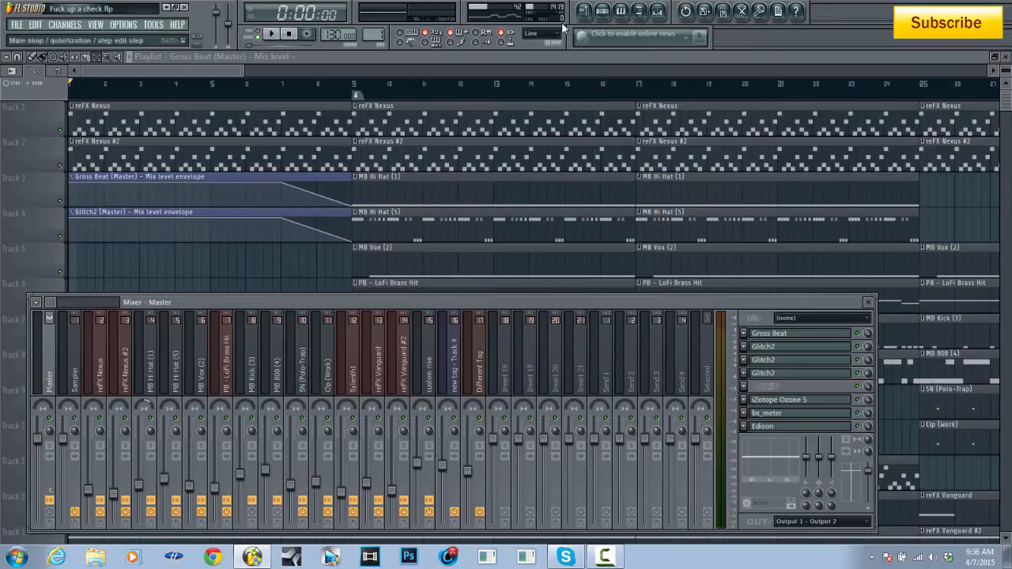
left_click(601, 12)
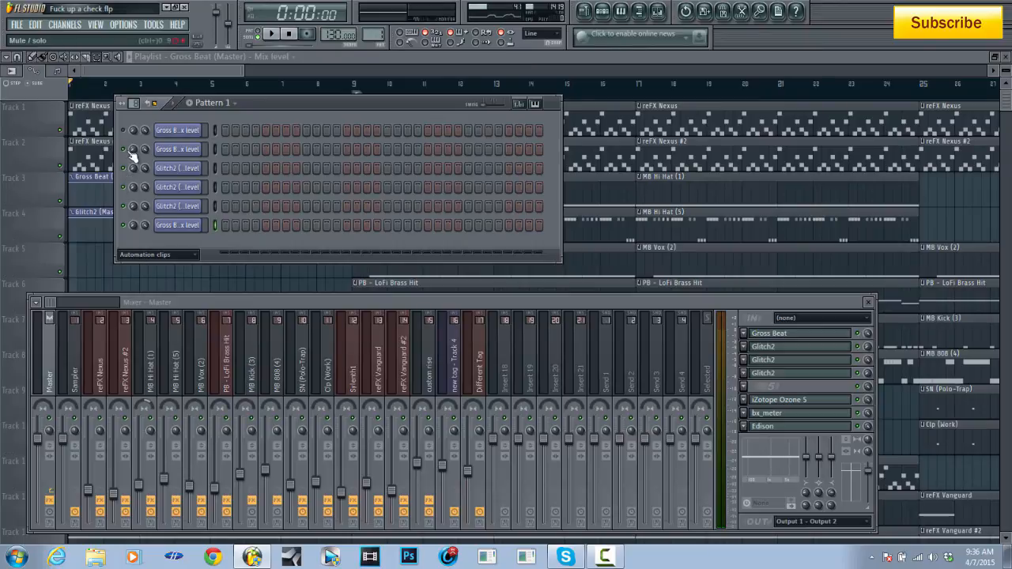
left_click(271, 34)
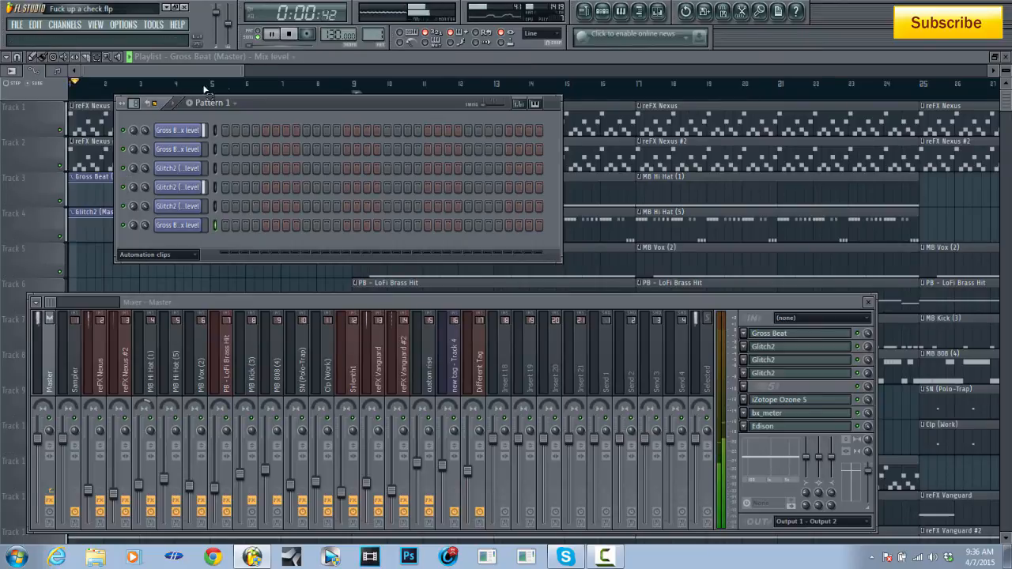
key("F12")
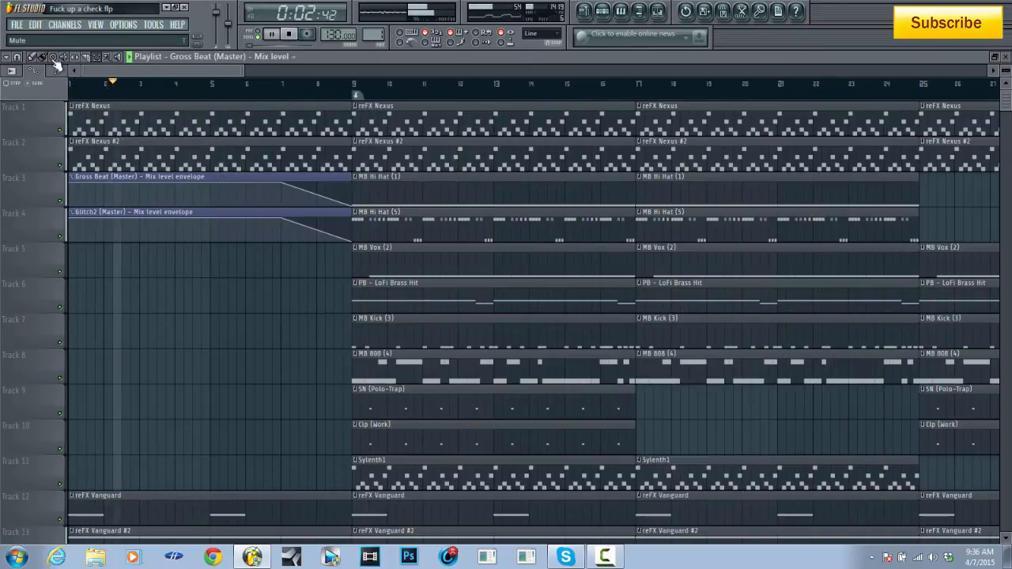
left_click(275, 84)
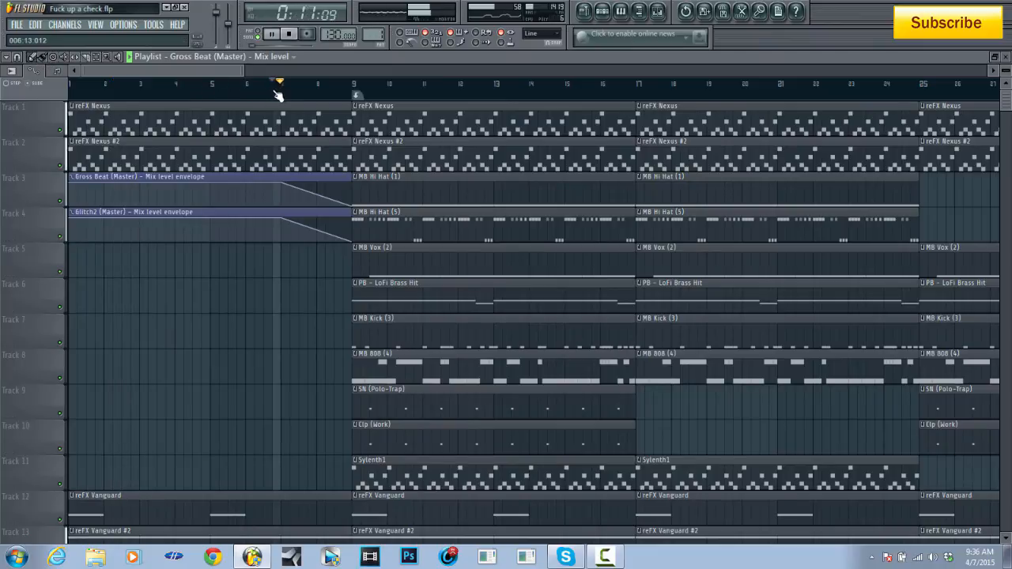
left_click(291, 35)
left_click(291, 35)
Step: Play the two Glitch2 mix level automation passages on Track 3, starting just before bar 40 and just before bar 48
left_click(657, 12)
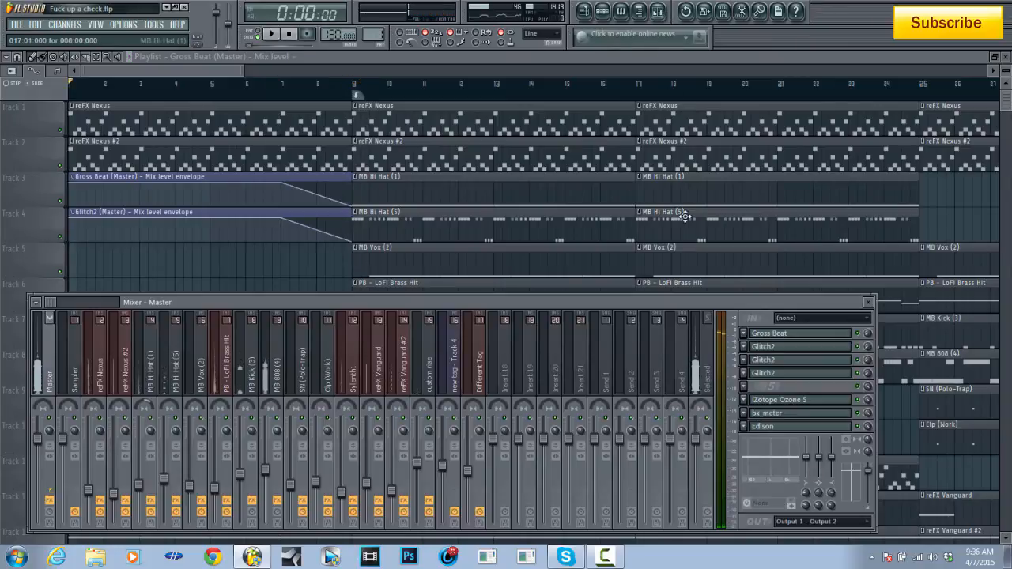
left_click_drag(236, 71, 404, 115)
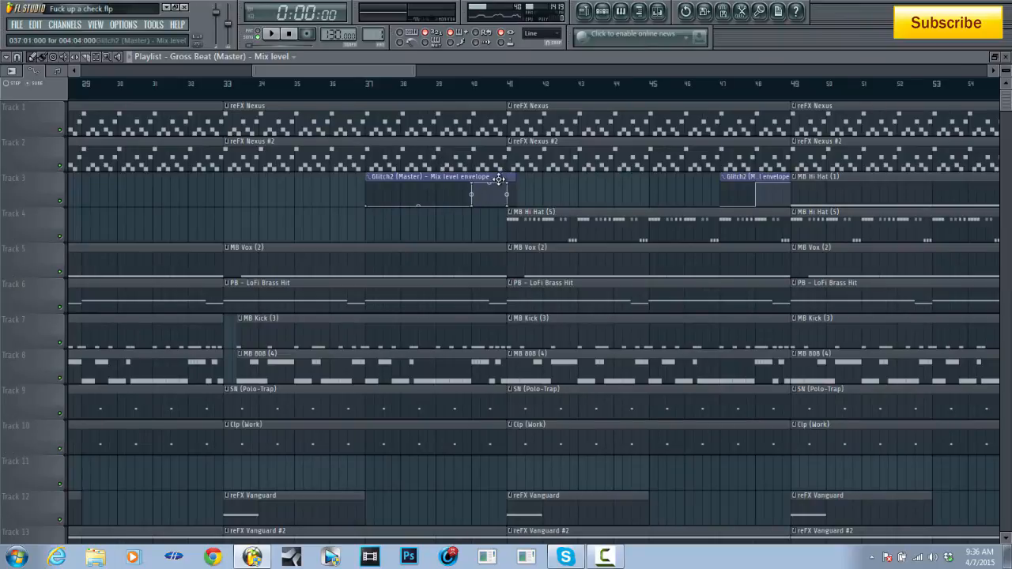
left_click_drag(475, 86, 465, 92)
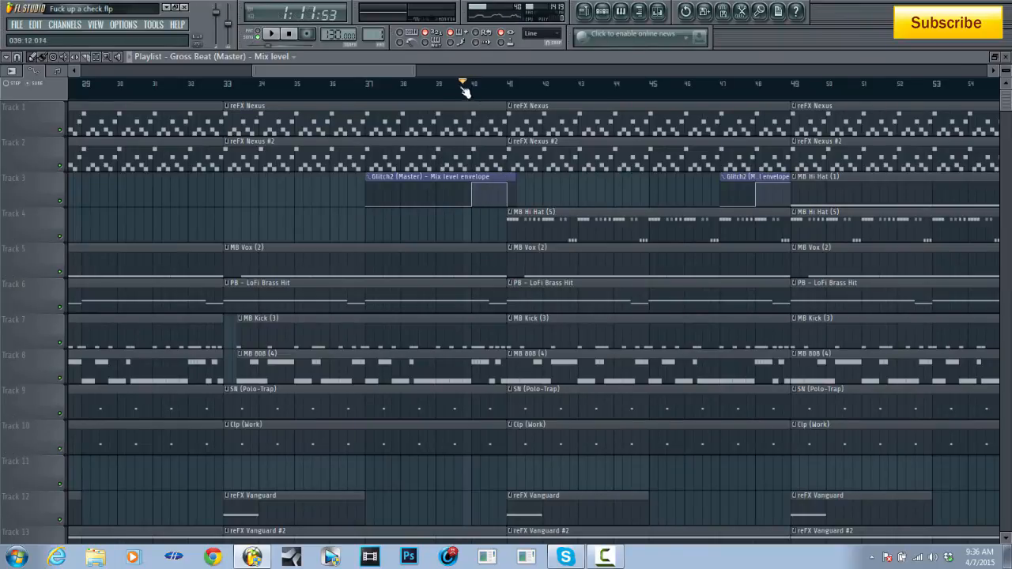
left_click(280, 36)
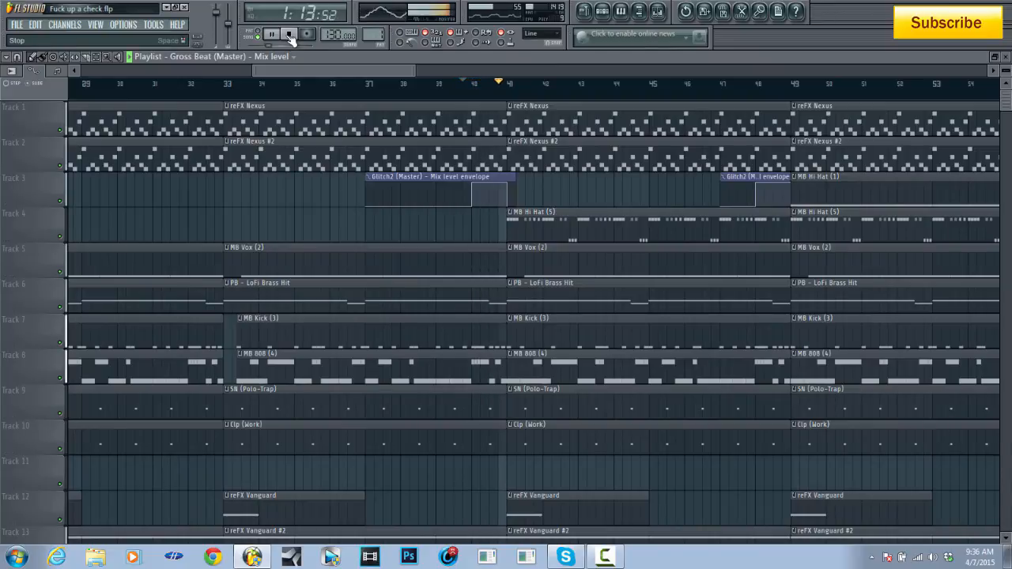
left_click(290, 36)
left_click(749, 86)
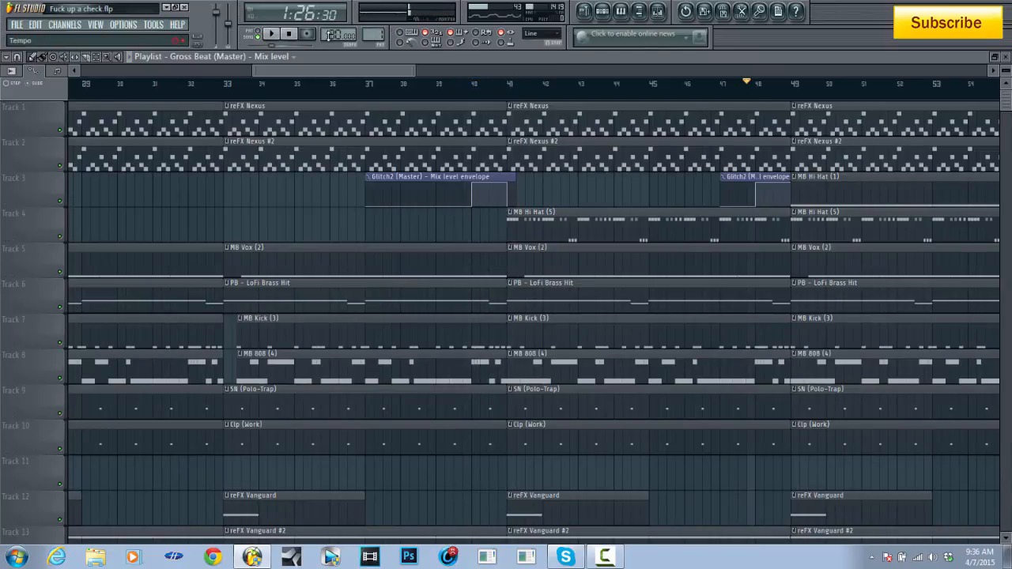
left_click(271, 34)
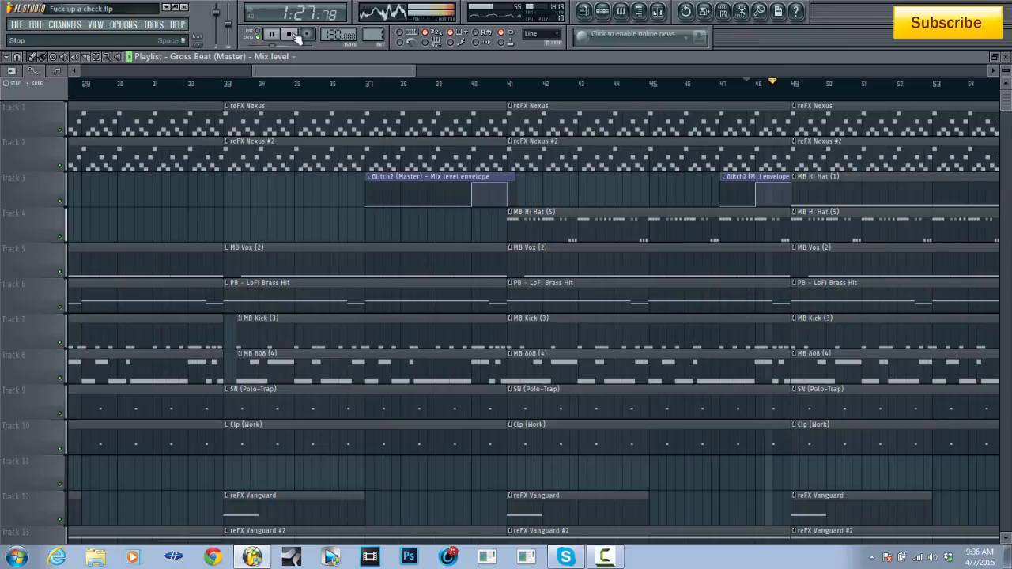
left_click(293, 35)
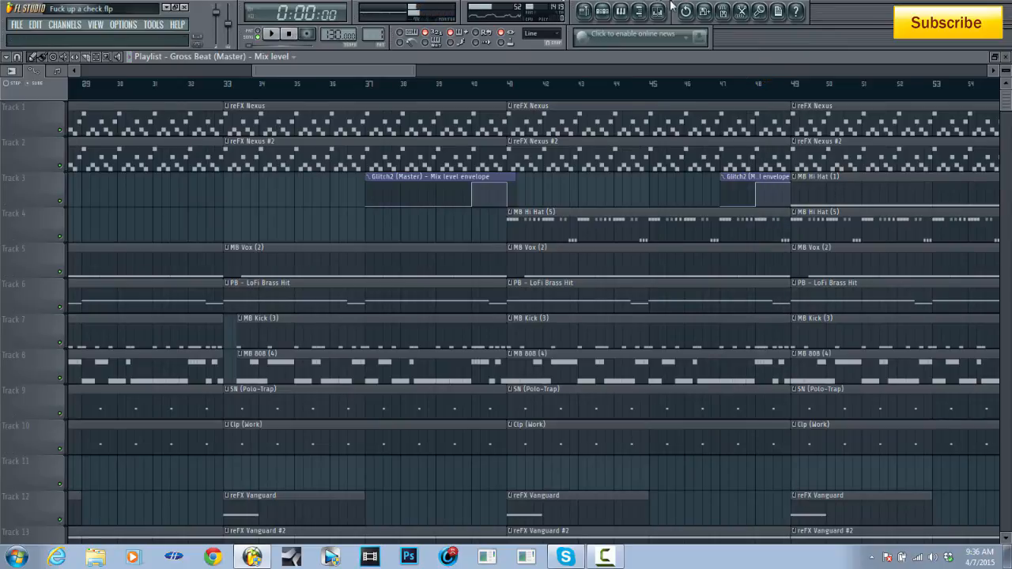
Step: Show the Master track's effect chain in the mixer
left_click(666, 10)
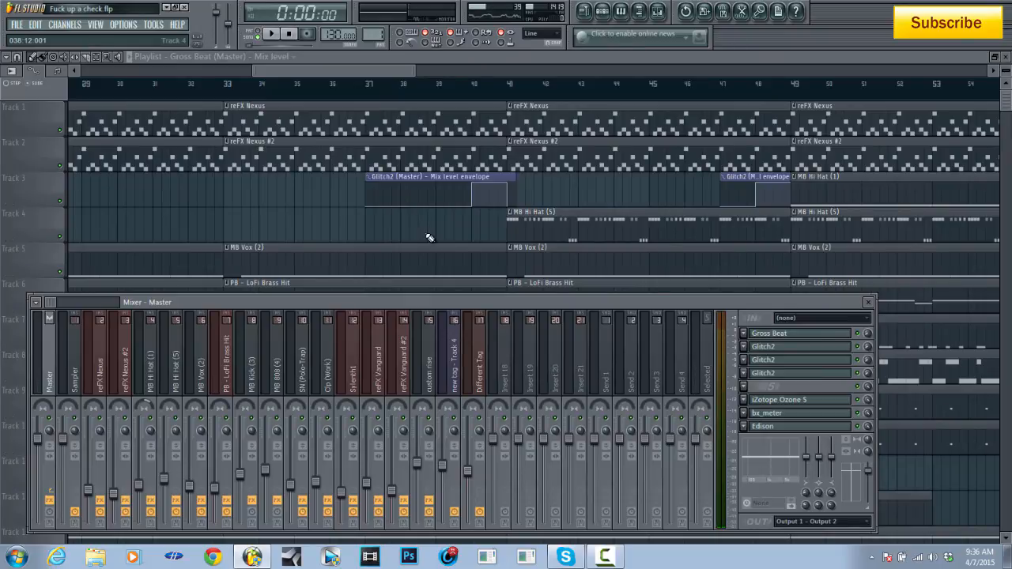
left_click(615, 558)
left_click(618, 562)
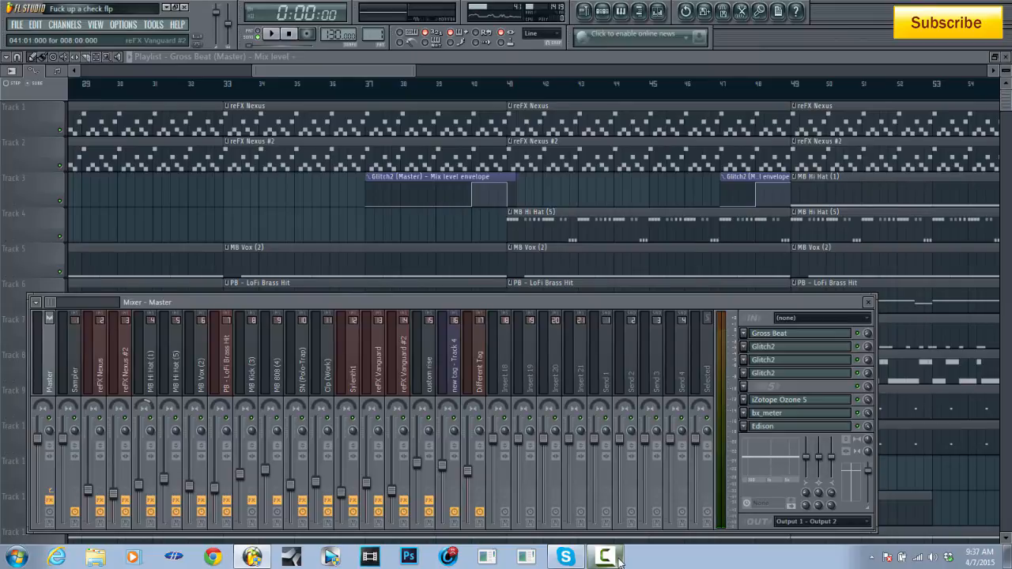
left_click(617, 560)
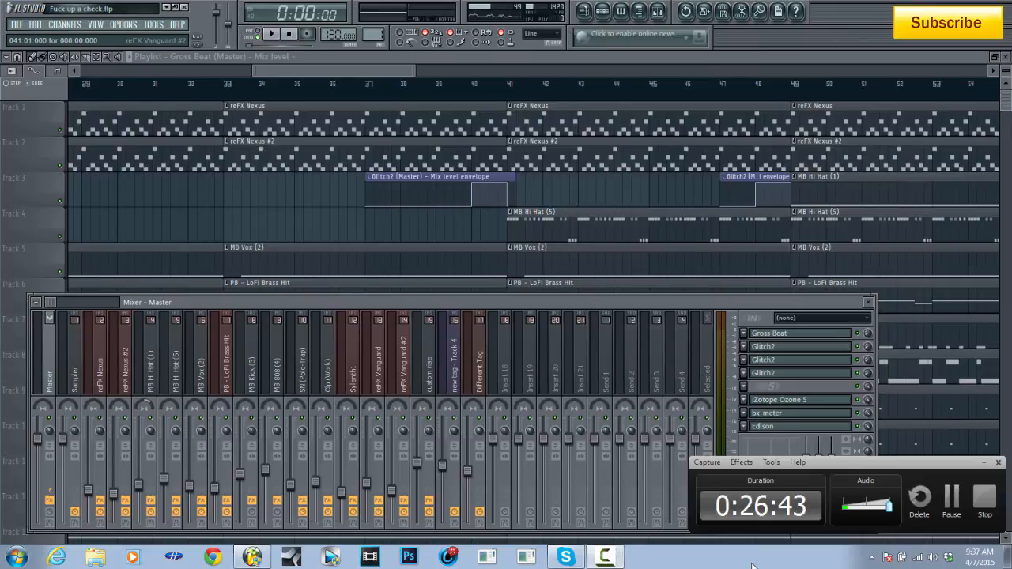